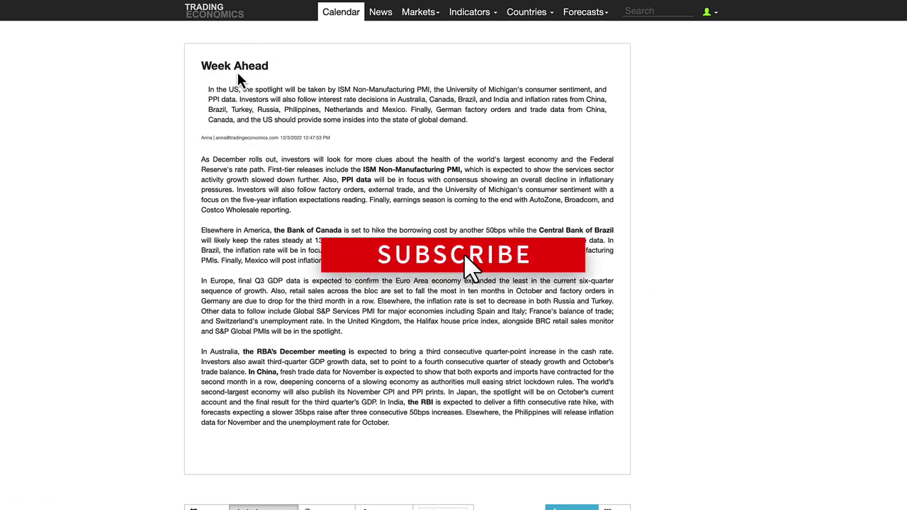
Open the Week Ahead article from the Trading Economics home page and highlight its summary paragraph
click(212, 20)
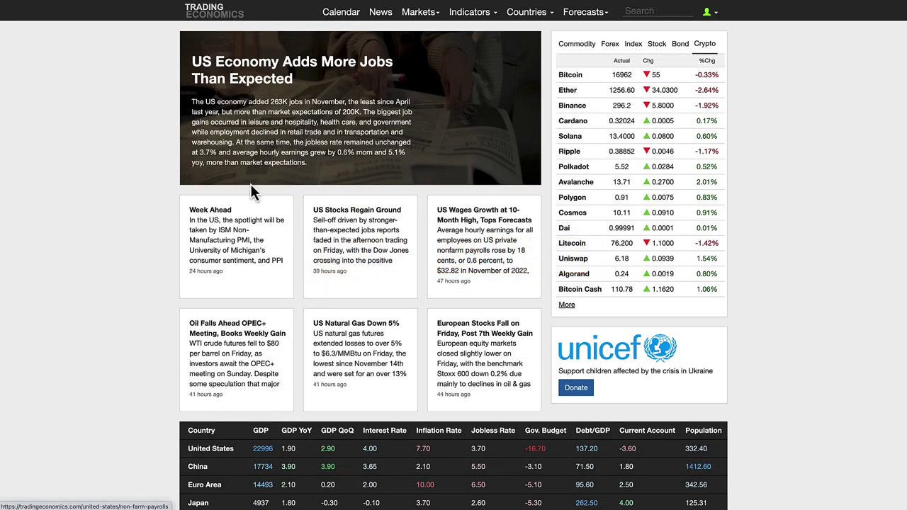
click(229, 252)
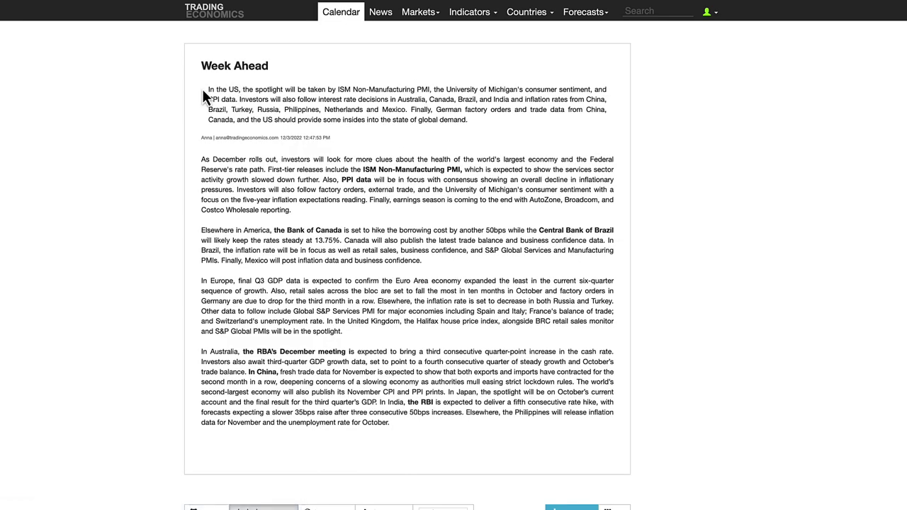
drag(208, 90, 468, 121)
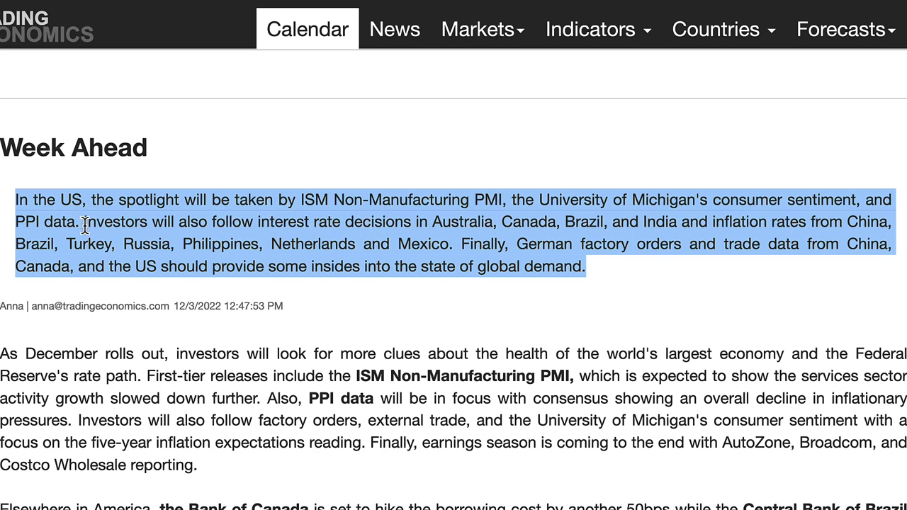
Highlight the summary's passages on interest rate decisions, Australia, Canada and German factory orders, plus the detailed paragraphs below it
drag(84, 225, 548, 224)
double_click(468, 223)
double_click(519, 224)
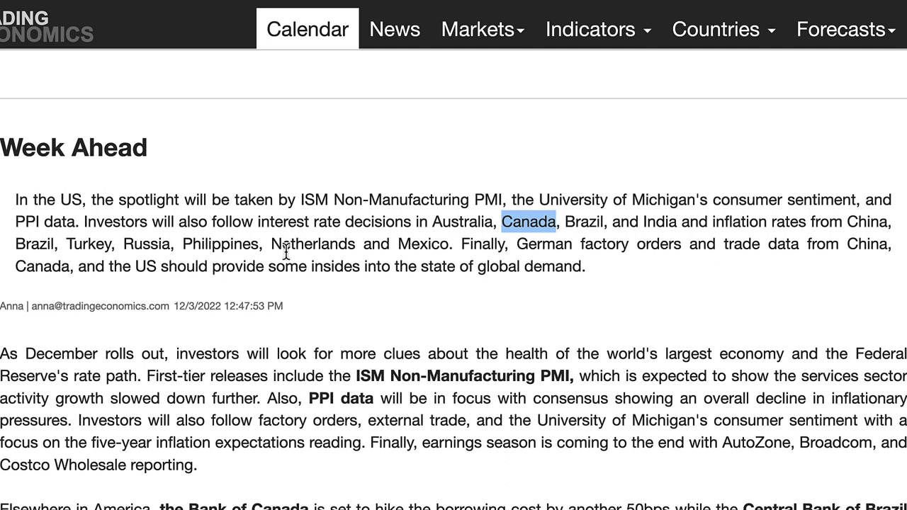
drag(463, 246, 604, 284)
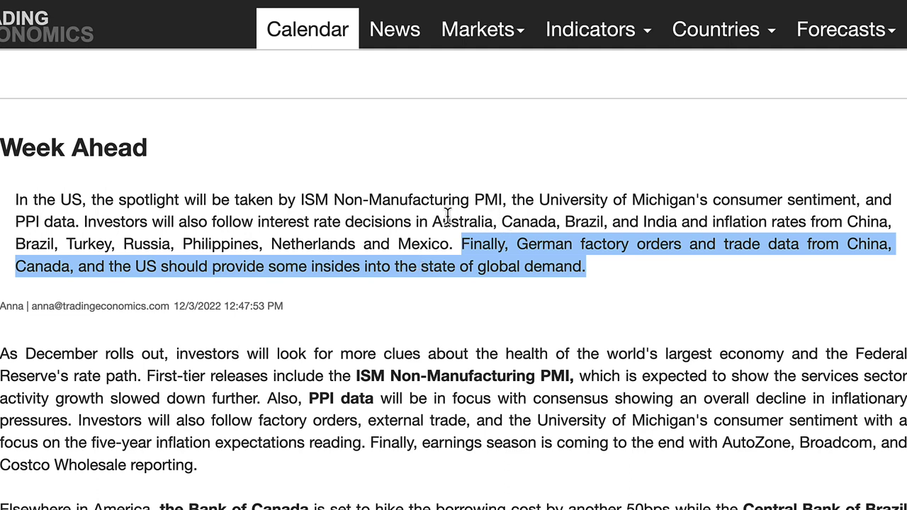
drag(430, 222, 557, 225)
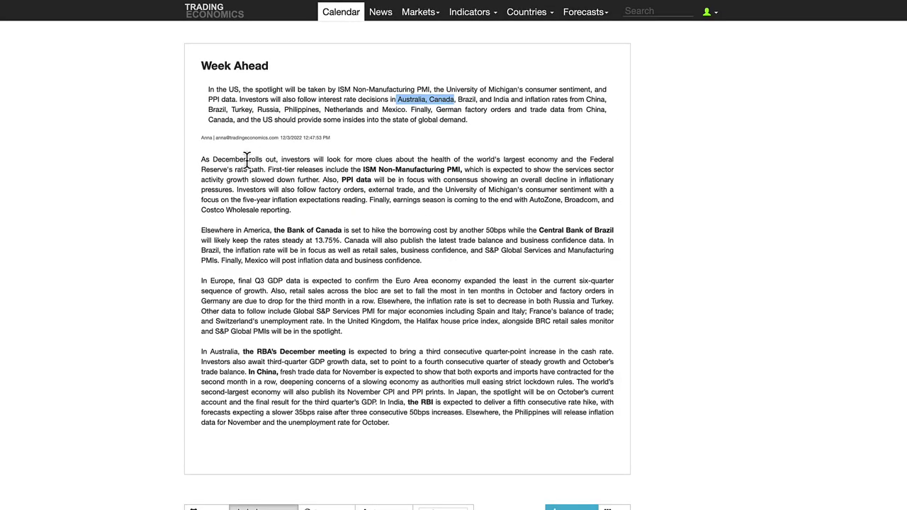
drag(201, 160, 483, 434)
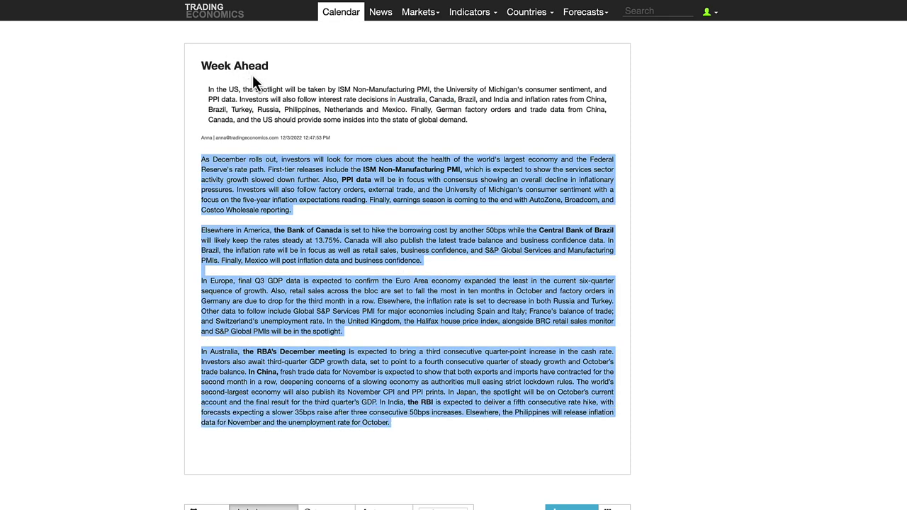
click(364, 228)
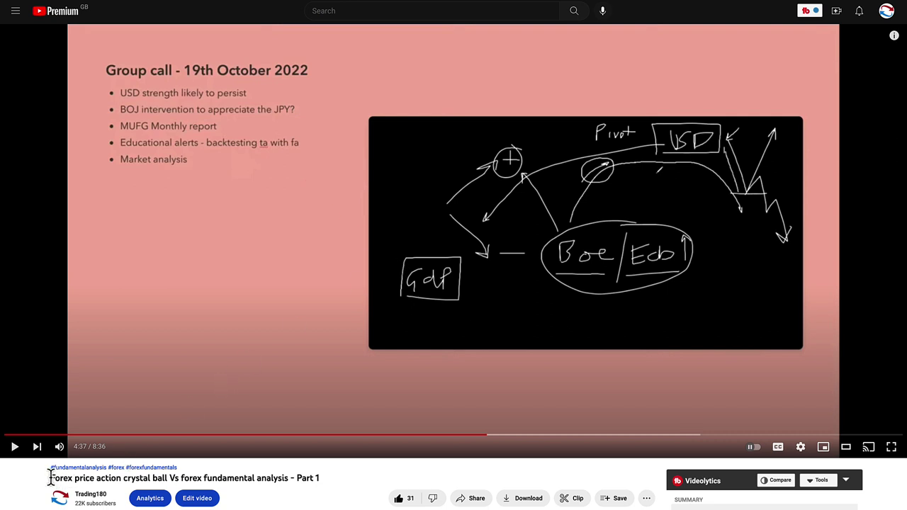
Highlight the title of the YouTube video "Forex price action crystal ball Vs forex fundamental analysis - Part 1"
drag(50, 479, 323, 486)
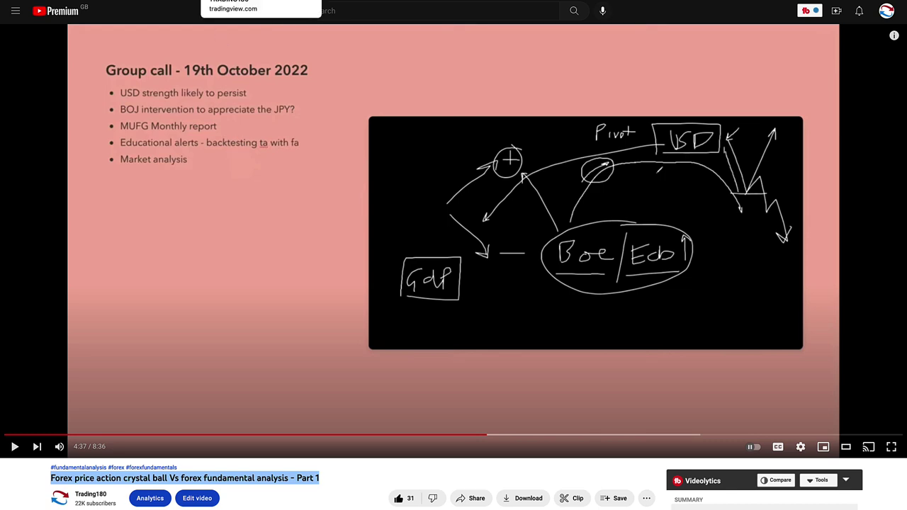
Switch to the TradingView U.S. Dollar Index chart and brush a falling line along the October–December decline, ending in an upward hook
click(261, 1)
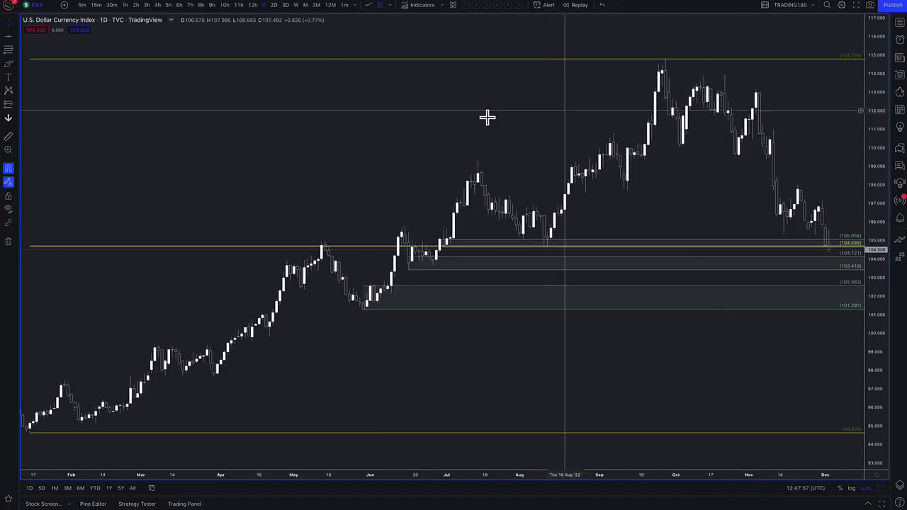
click(8, 64)
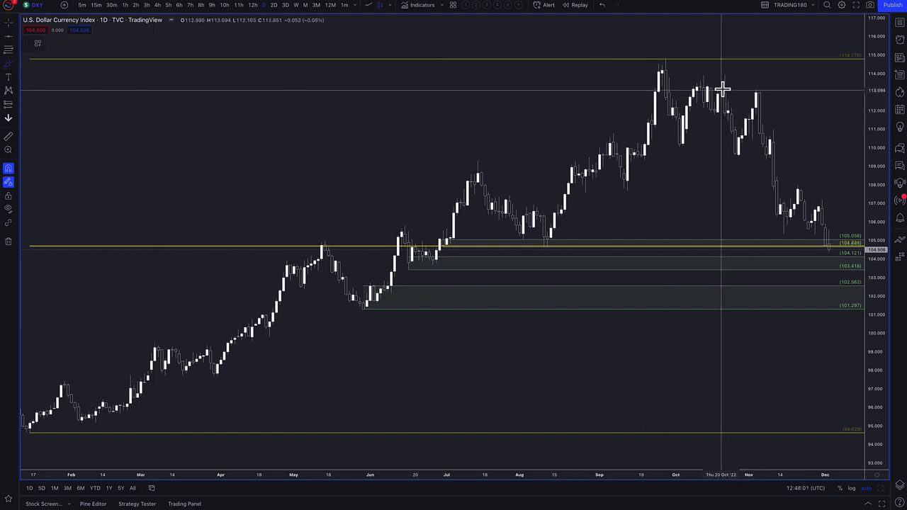
mouse_move(724, 90)
mouse_down()
mouse_move(839, 236)
mouse_move(820, 236)
mouse_move(838, 226)
mouse_move(846, 203)
mouse_up()
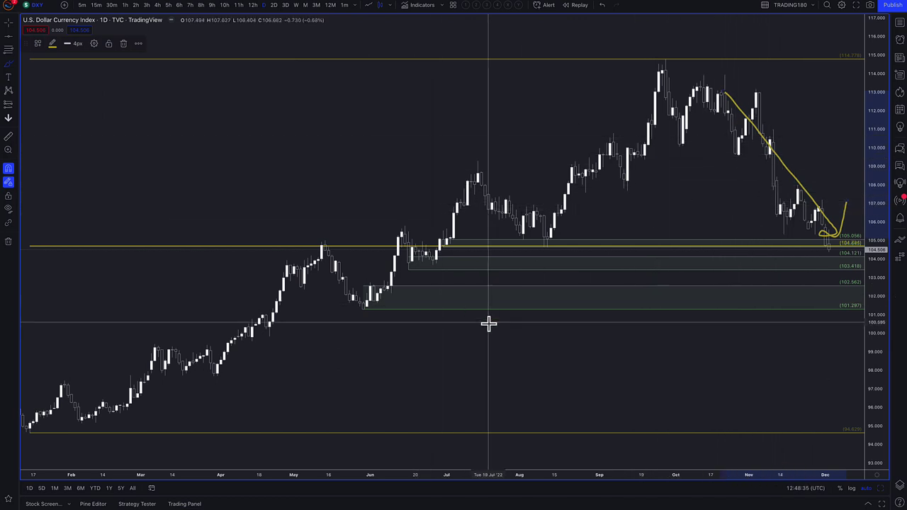
Show the year-to-date range, circle the January low and the late-September high with the brush, and label them B and E
click(95, 489)
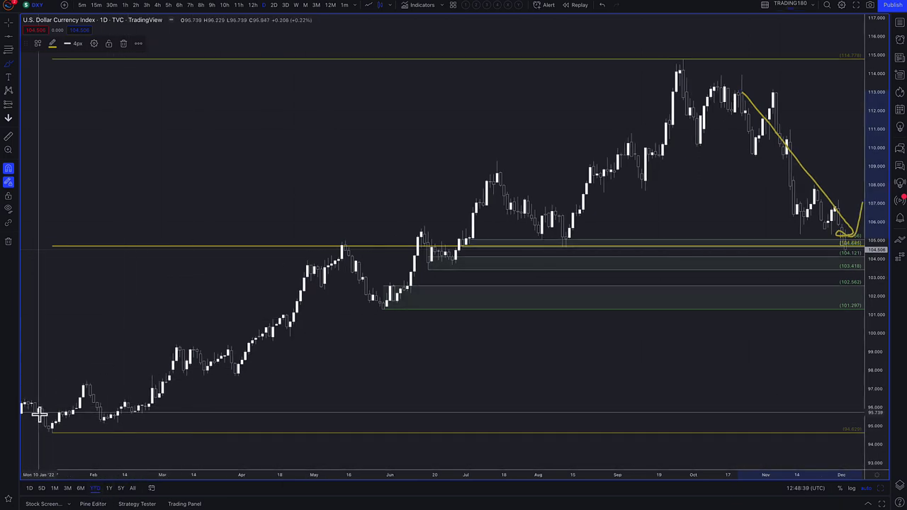
drag(56, 445, 51, 423)
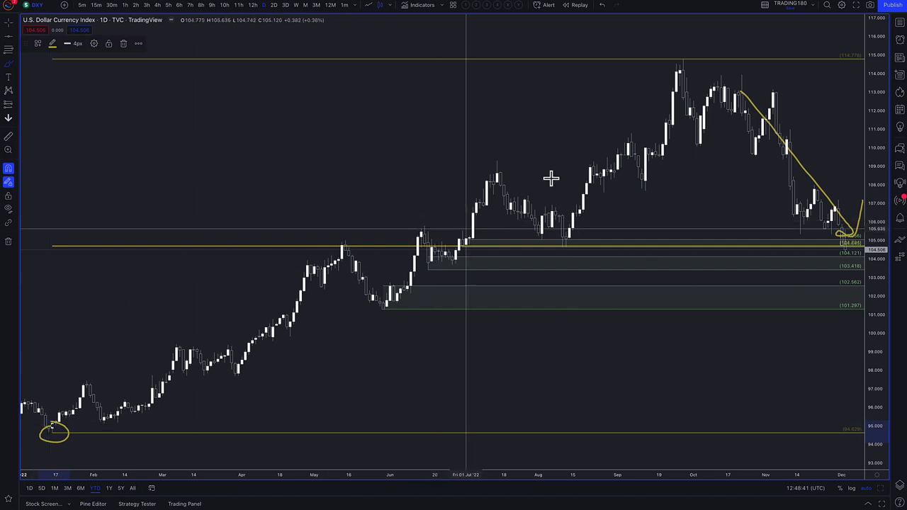
drag(686, 52, 686, 51)
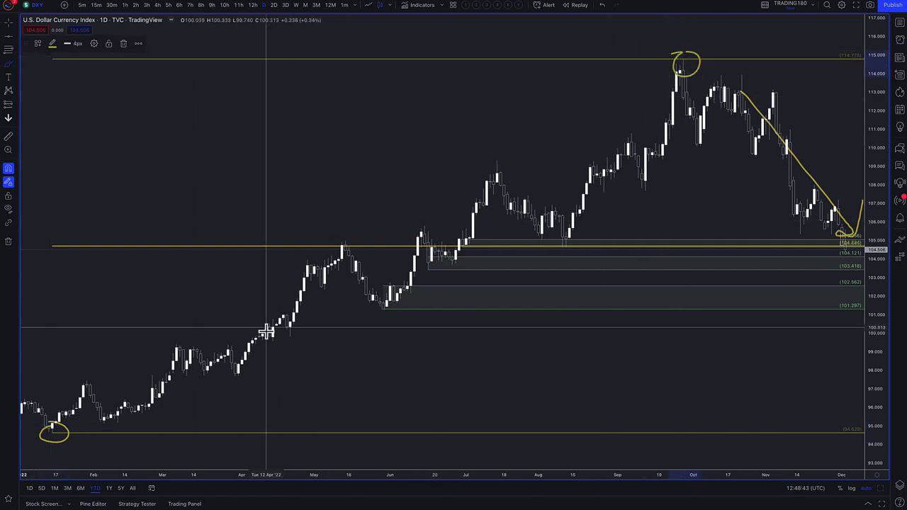
mouse_move(84, 442)
mouse_down()
mouse_move(85, 404)
mouse_move(97, 434)
mouse_move(85, 439)
mouse_up()
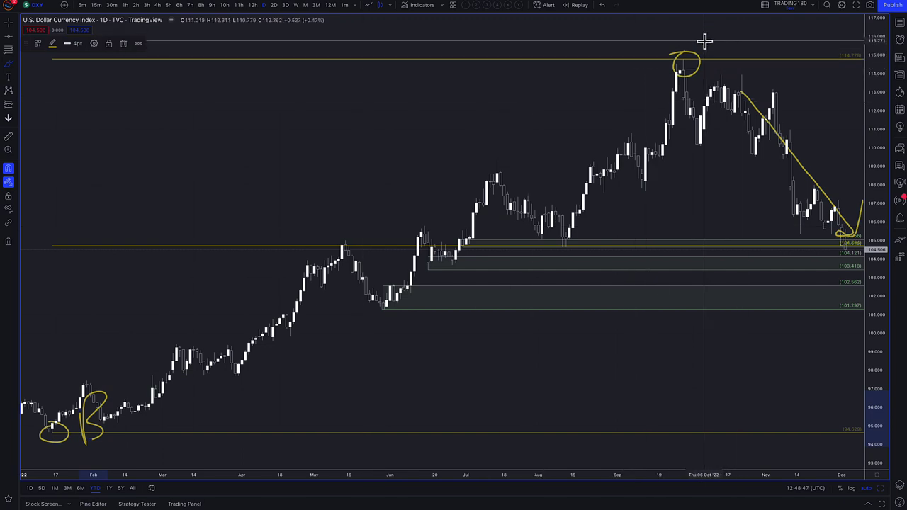
mouse_move(720, 25)
mouse_down()
mouse_move(708, 25)
mouse_move(733, 48)
mouse_up()
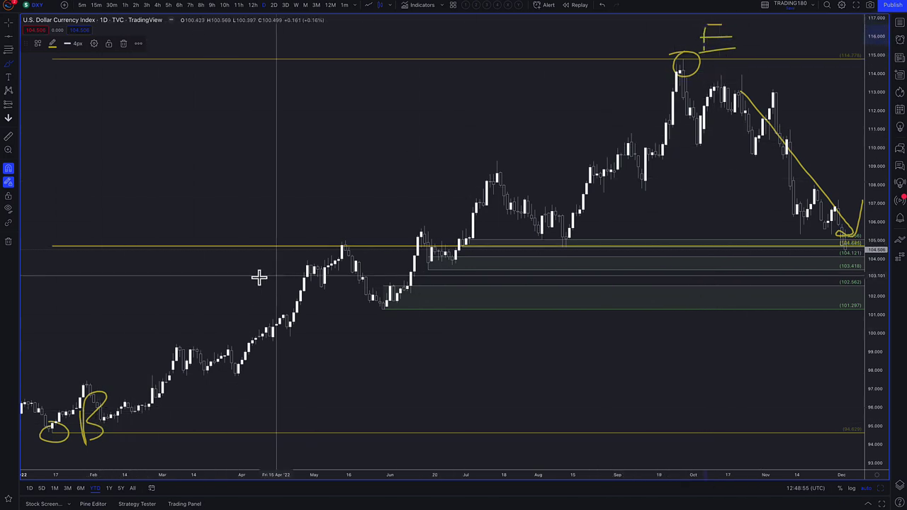
Handwrite FV on the middle yellow level and brush a long rising arrow from the February lows to the circled high
mouse_move(204, 217)
mouse_down()
mouse_move(194, 271)
mouse_move(194, 259)
mouse_move(223, 261)
mouse_move(234, 228)
mouse_up()
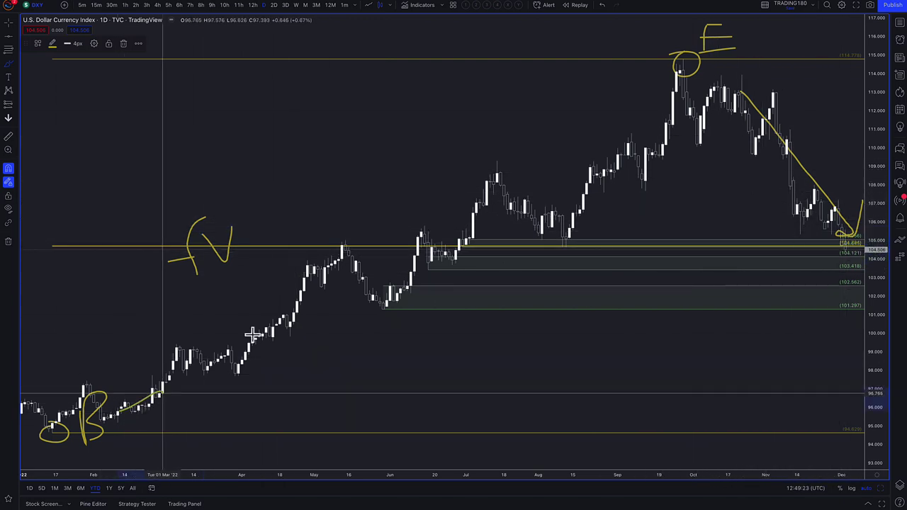
mouse_move(113, 414)
mouse_down()
mouse_move(673, 65)
mouse_move(649, 99)
mouse_move(670, 65)
mouse_up()
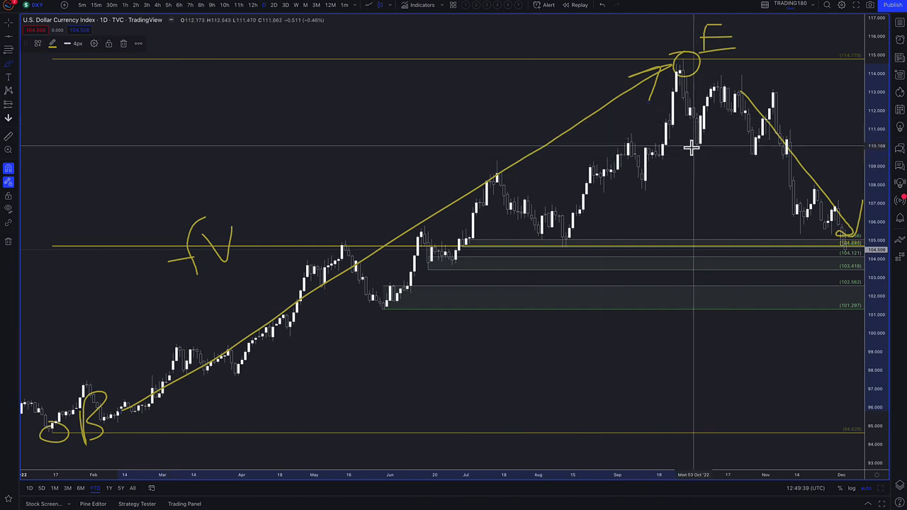
Brush two falling arrows, one below and one above the October–December decline
drag(692, 146, 812, 254)
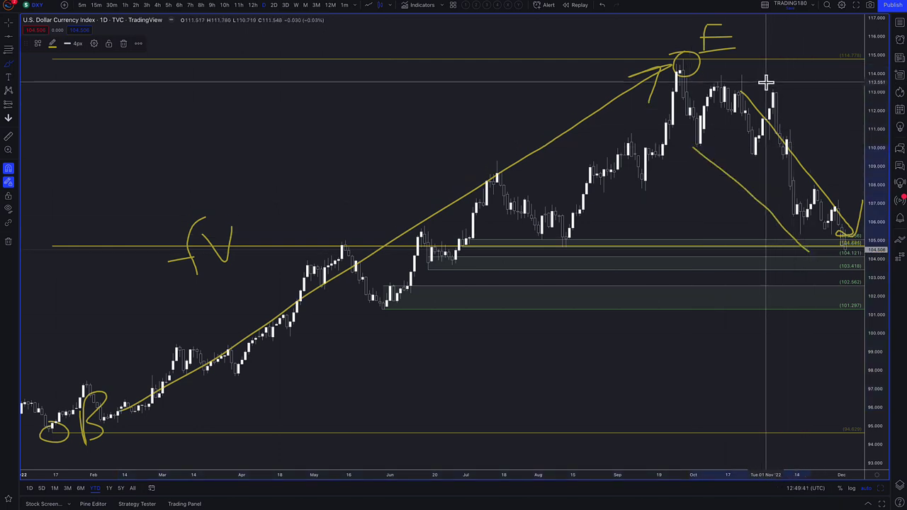
mouse_move(767, 82)
mouse_down()
mouse_move(830, 149)
mouse_move(826, 167)
mouse_move(844, 149)
mouse_up()
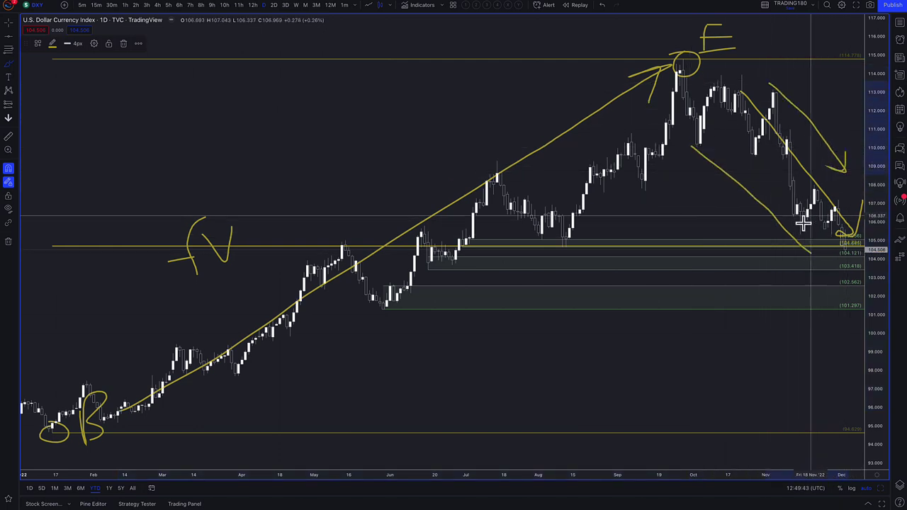
drag(776, 239, 815, 245)
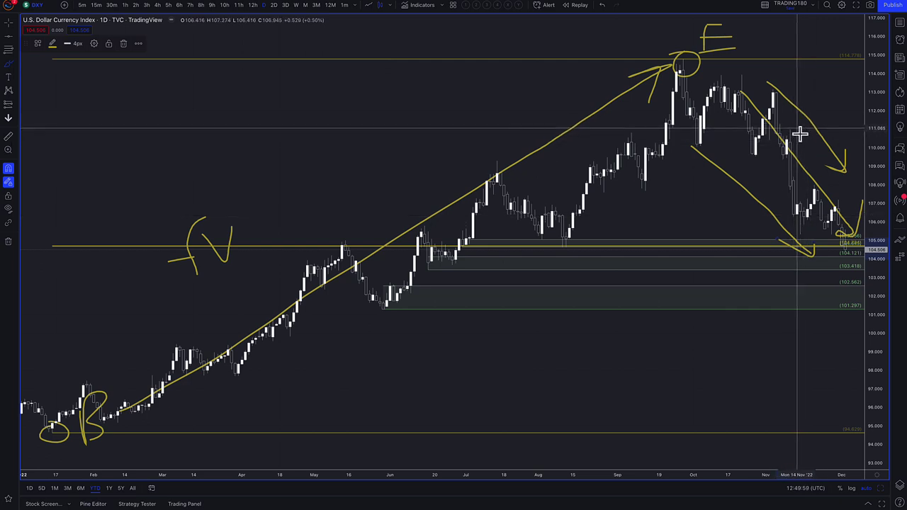
mouse_move(800, 134)
mouse_down()
mouse_move(813, 173)
mouse_move(823, 146)
mouse_up()
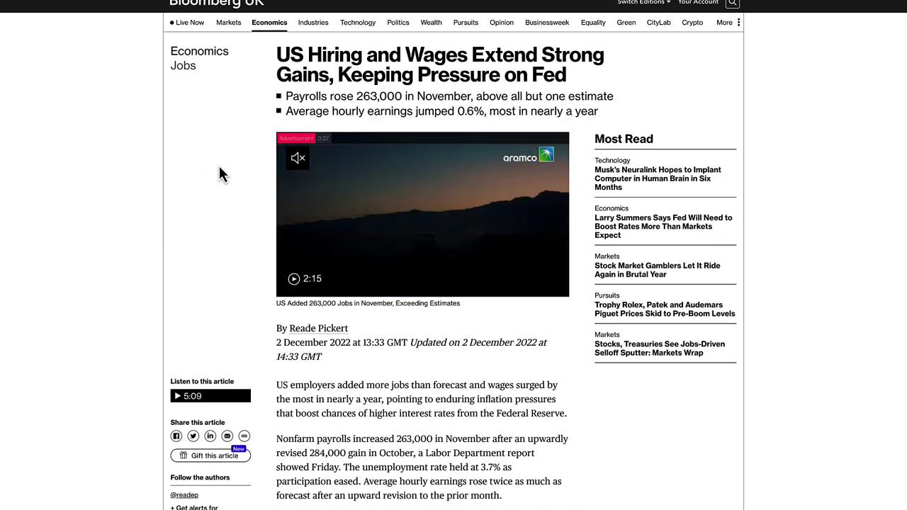
Highlight the Bloomberg headline "US Hiring and Wages Extend Strong Gains, Keeping Pressure on Fed"
scroll(219, 170, up, 1)
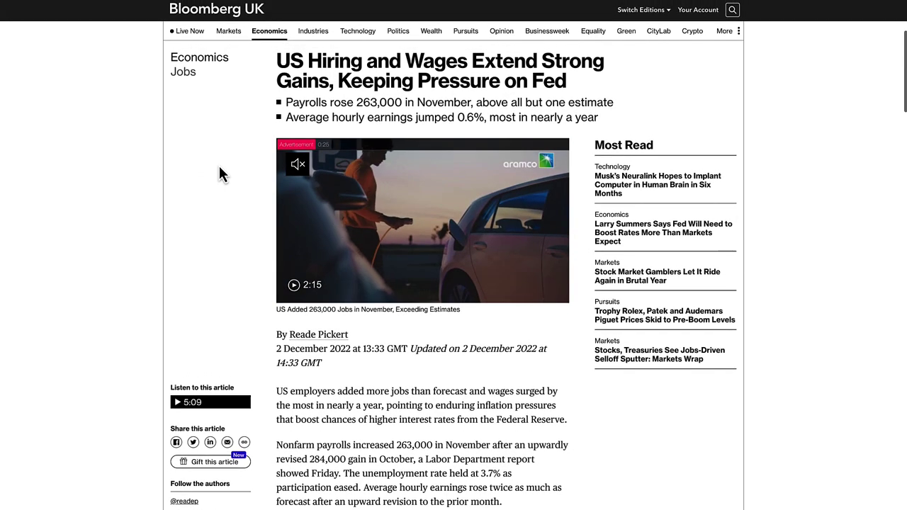
mouse_move(292, 163)
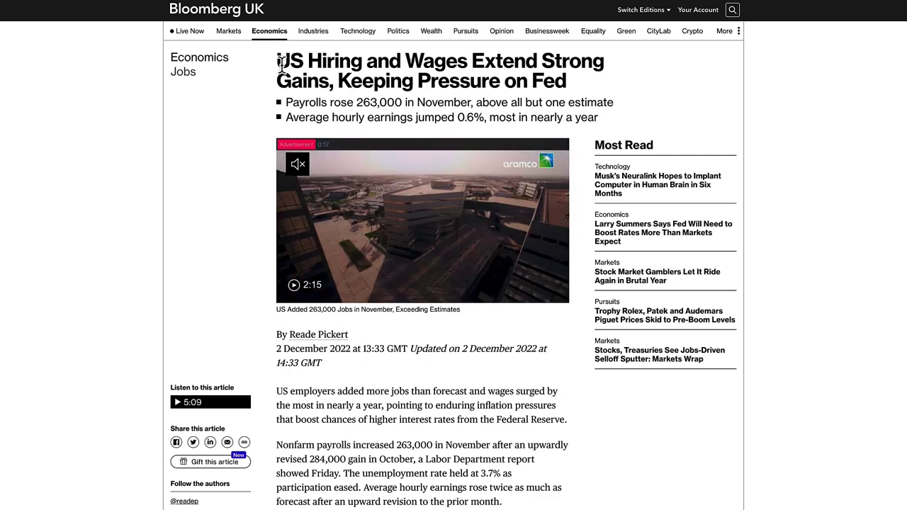
drag(279, 62, 315, 63)
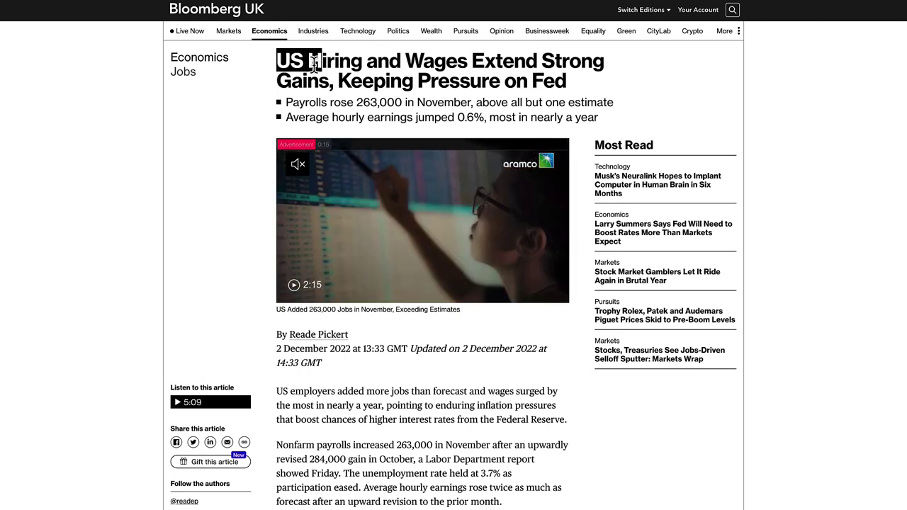
drag(441, 62, 487, 62)
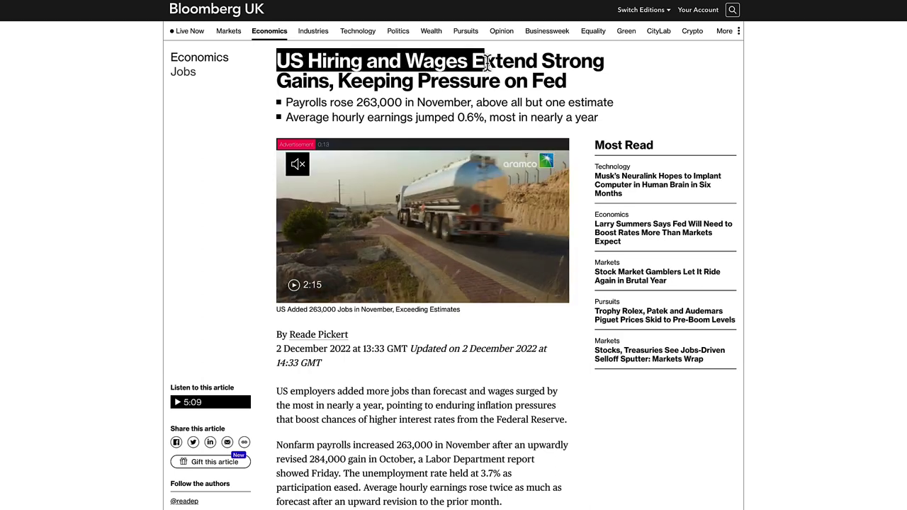
drag(599, 63, 329, 85)
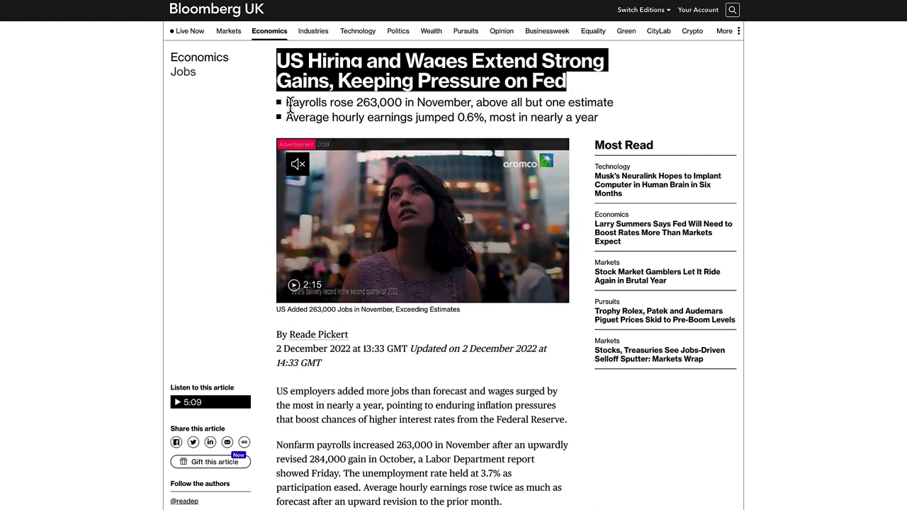
Highlight the two bullet points under the headline about November payrolls and average hourly earnings
drag(292, 103, 597, 104)
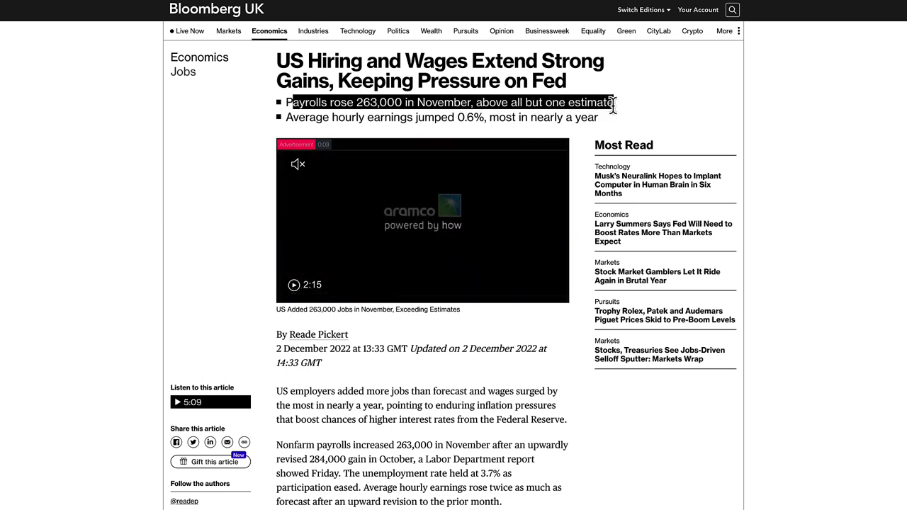
double_click(288, 119)
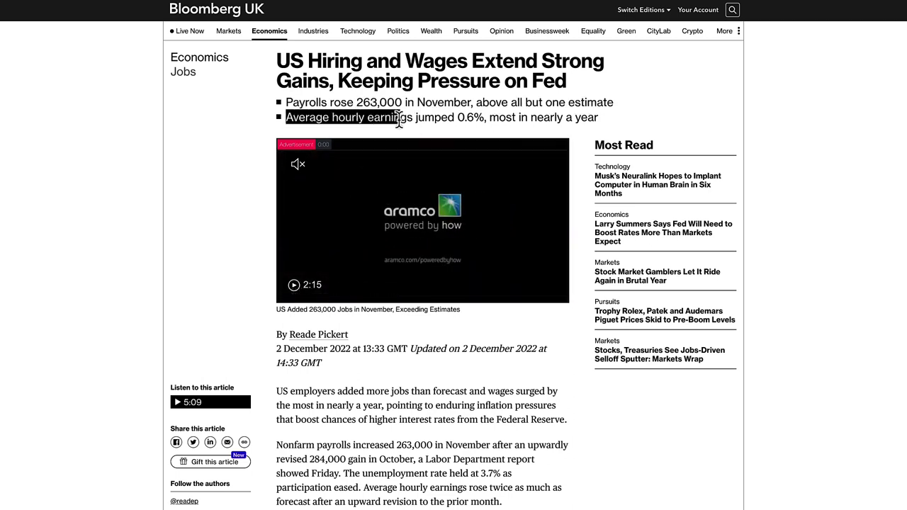
drag(399, 119, 402, 120)
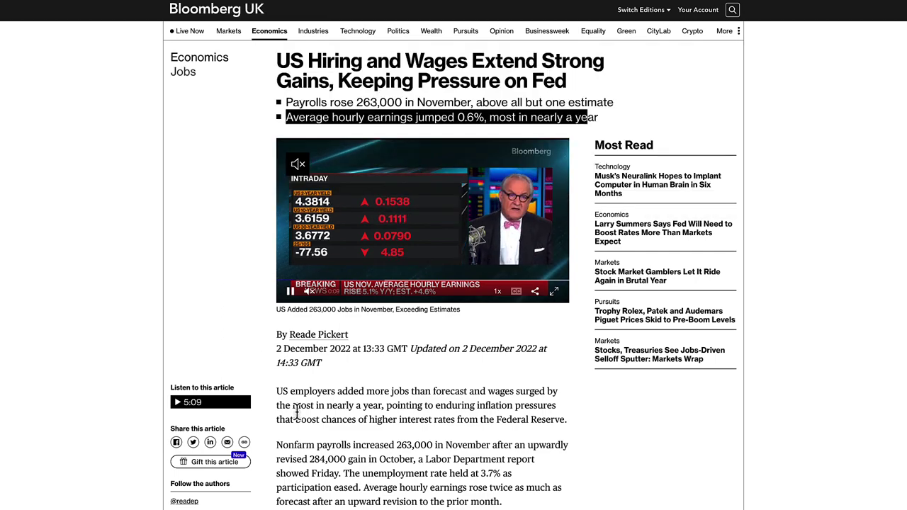
Highlight the article's opening paragraph about US jobs, surging wages and the chances of higher Federal Reserve rates
drag(278, 391, 329, 391)
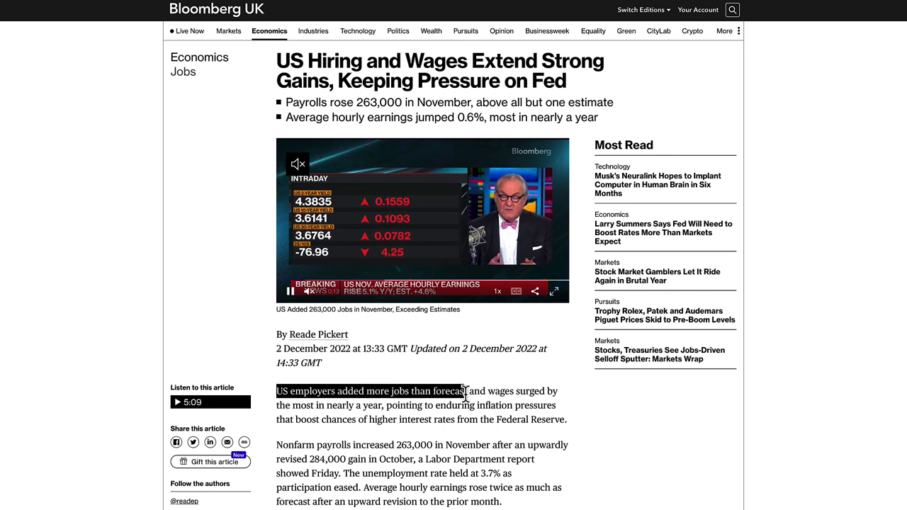
drag(465, 392, 481, 392)
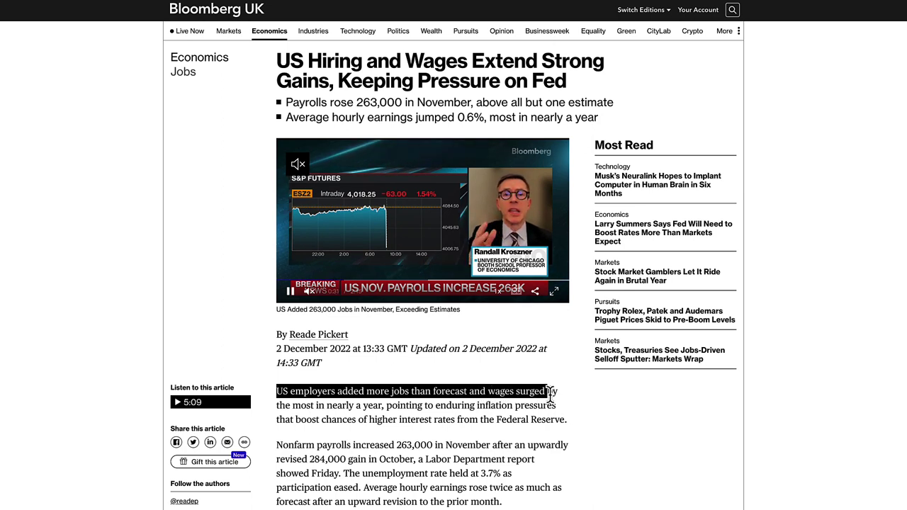
drag(555, 395, 375, 420)
drag(283, 418, 345, 405)
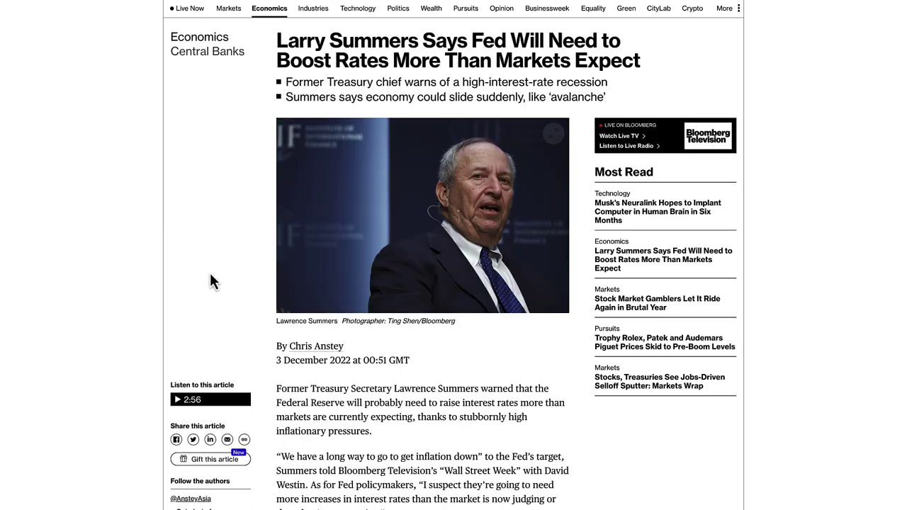
Highlight the headline "Larry Summers Says Fed Will Need to Boost Rates More Than Markets Expect" and the two bullet points under it
drag(277, 44, 454, 44)
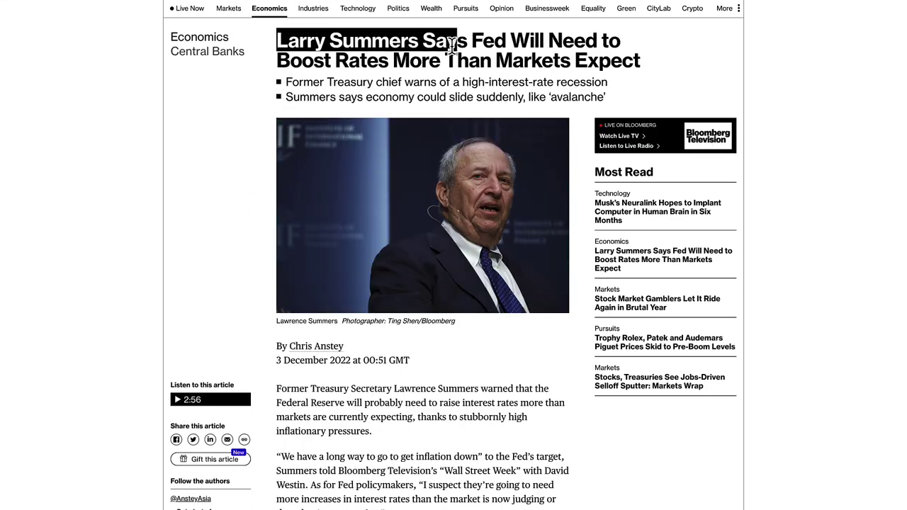
drag(562, 44, 312, 66)
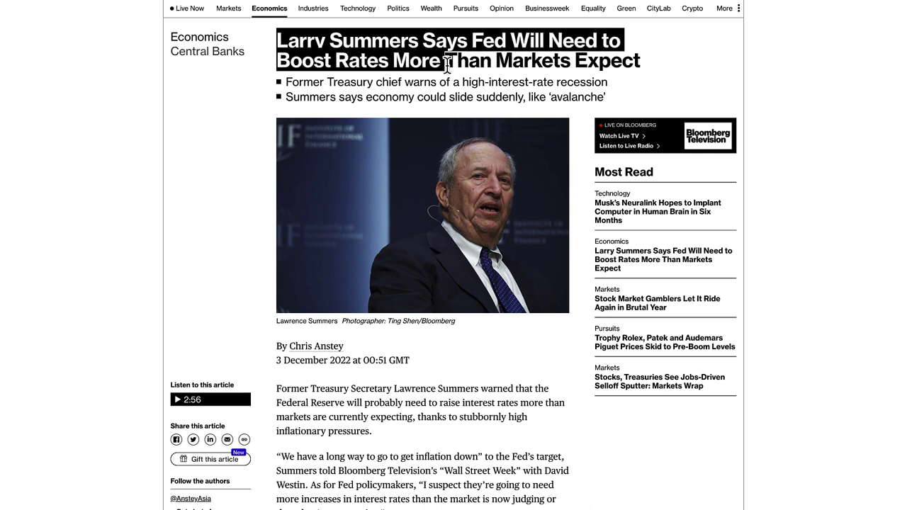
drag(622, 62, 388, 90)
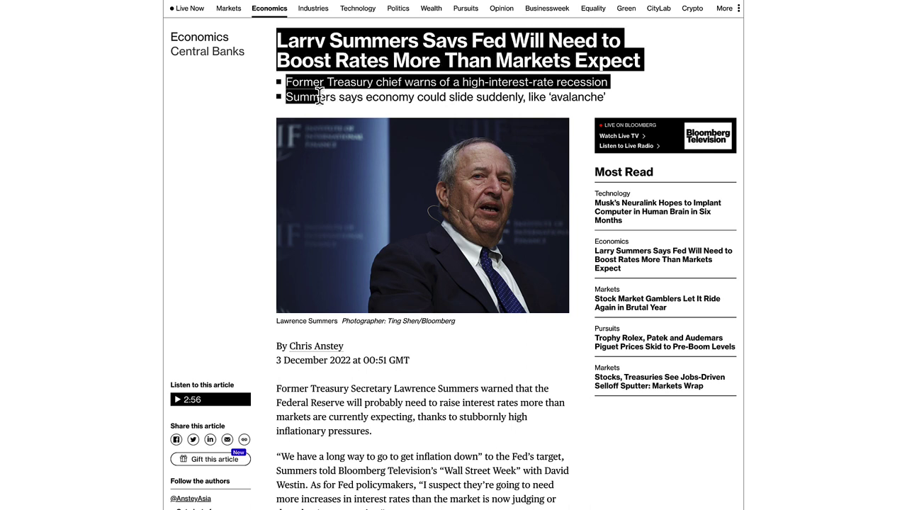
drag(319, 97, 400, 89)
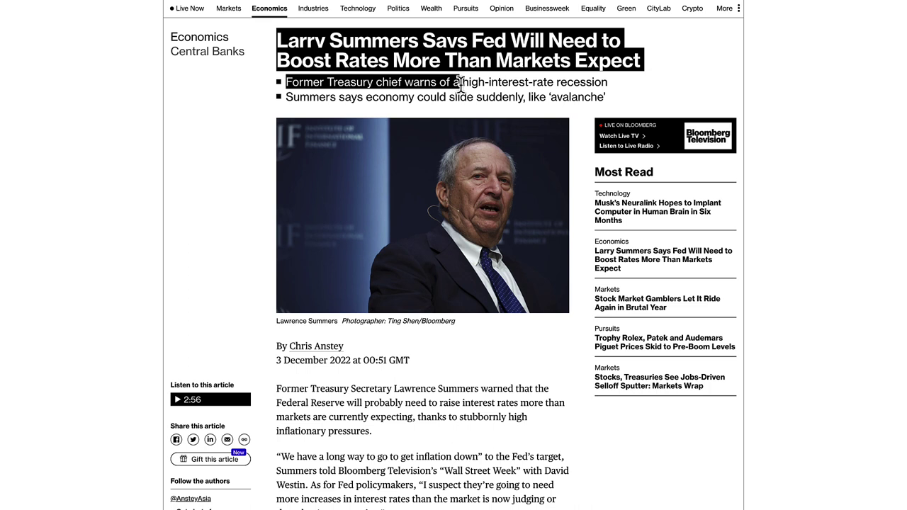
drag(500, 91, 357, 98)
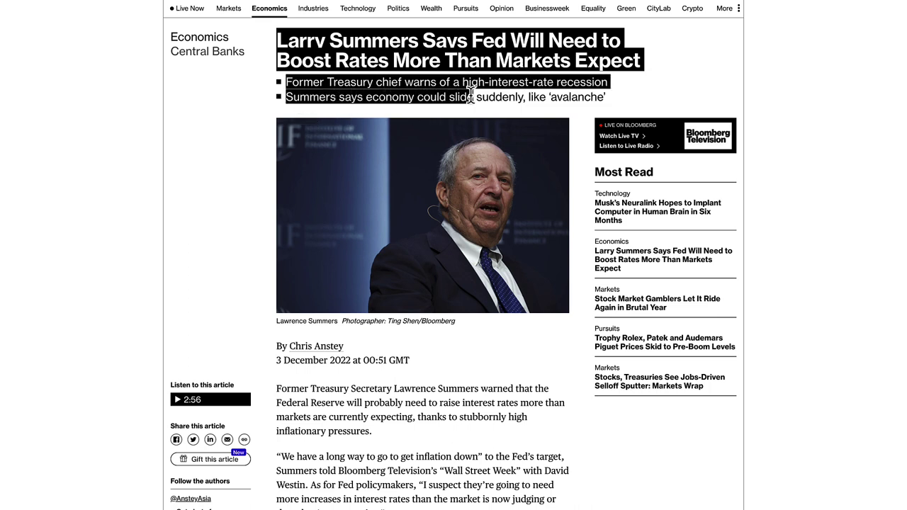
drag(535, 90, 605, 92)
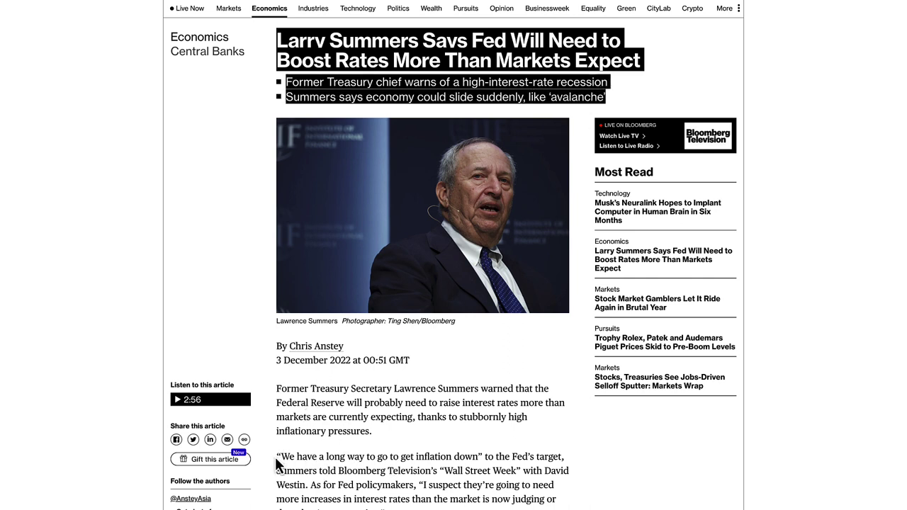
Highlight the article's second paragraph, with the quotes about getting inflation down and needing more interest rate increases, and return to the headline
drag(278, 462, 363, 454)
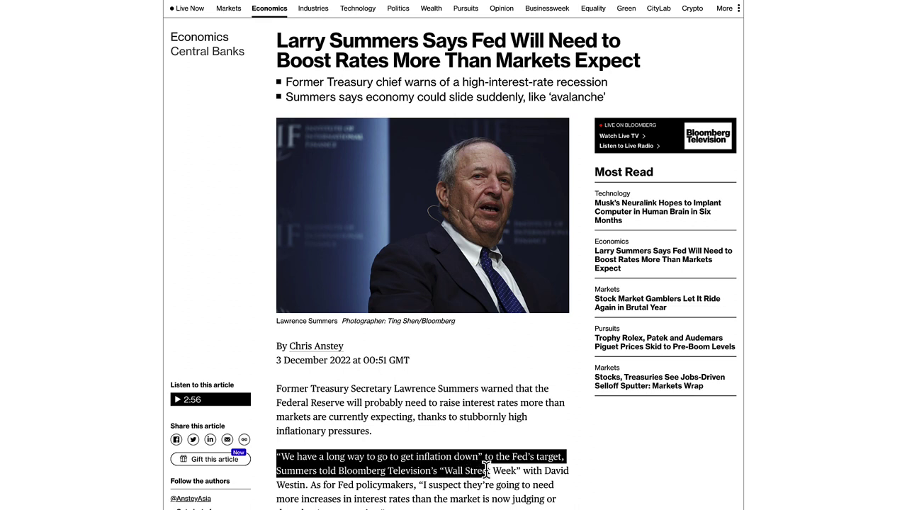
drag(475, 484, 312, 486)
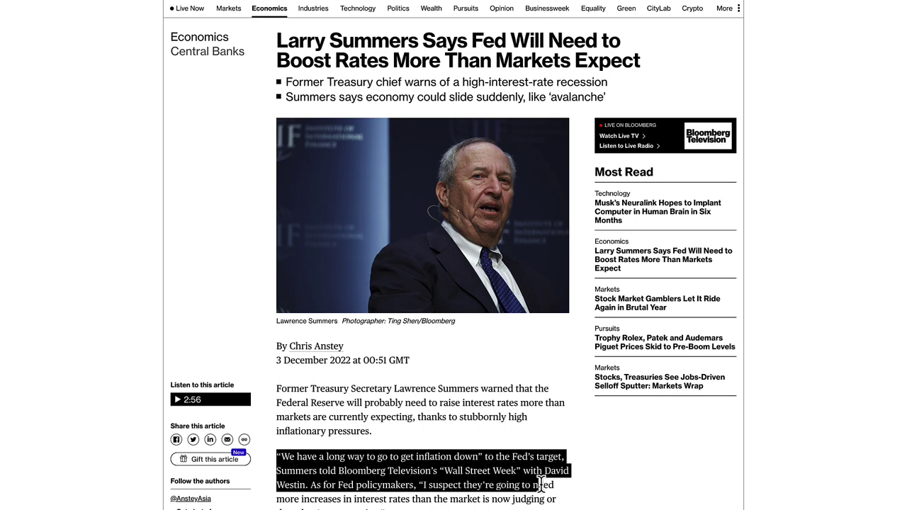
drag(540, 483, 461, 419)
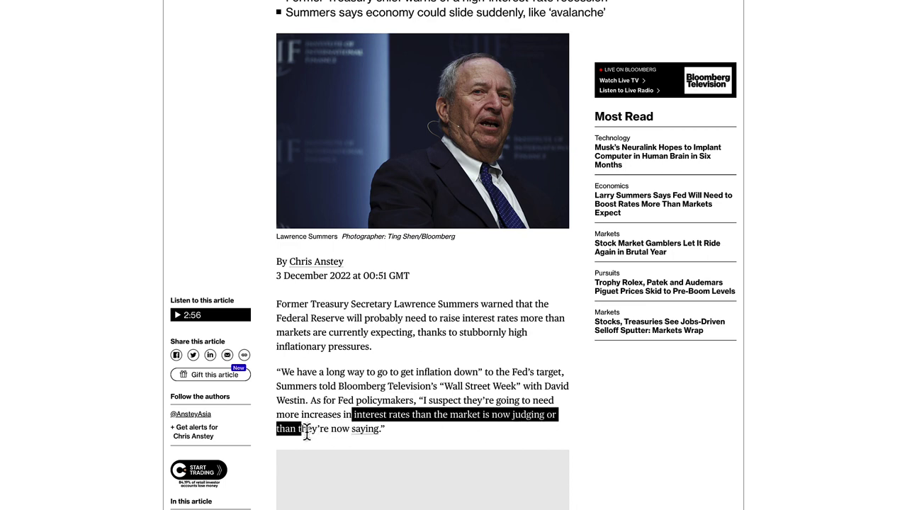
scroll(443, 384, up, 3)
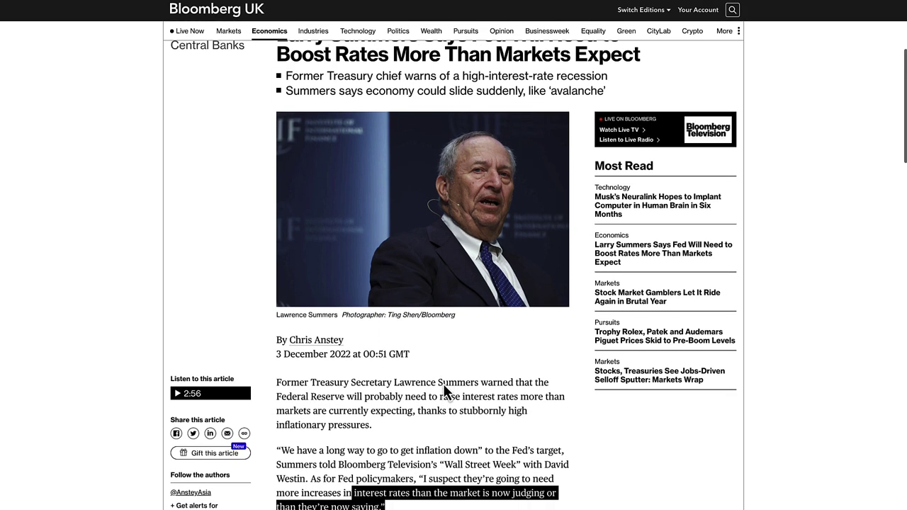
scroll(458, 361, up, 1)
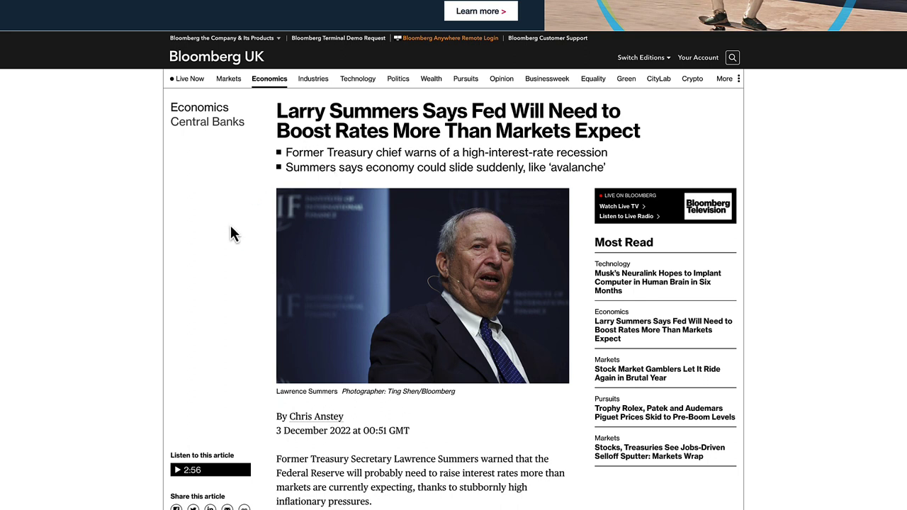
Switch to the U.S. Dollar Index chart and brush a circle around the 103.418–104.121 zone just below the latest candle
mouse_move(269, 79)
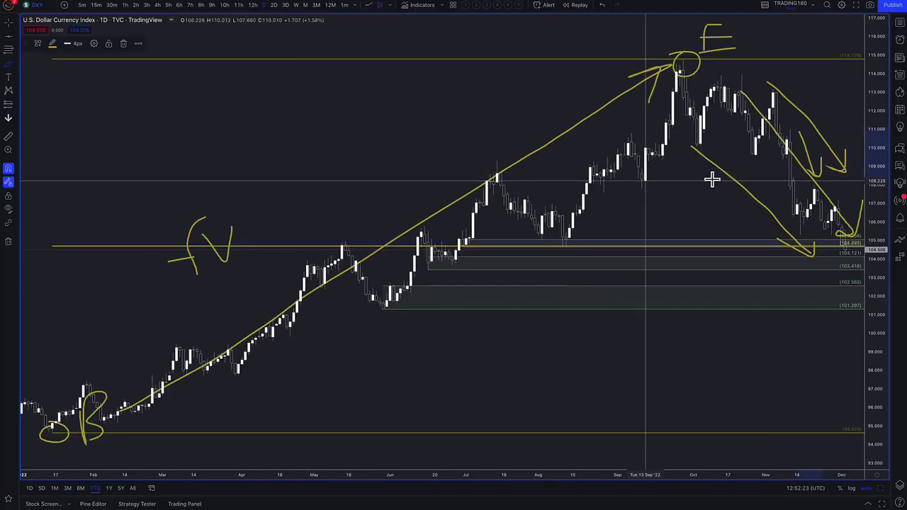
click(10, 65)
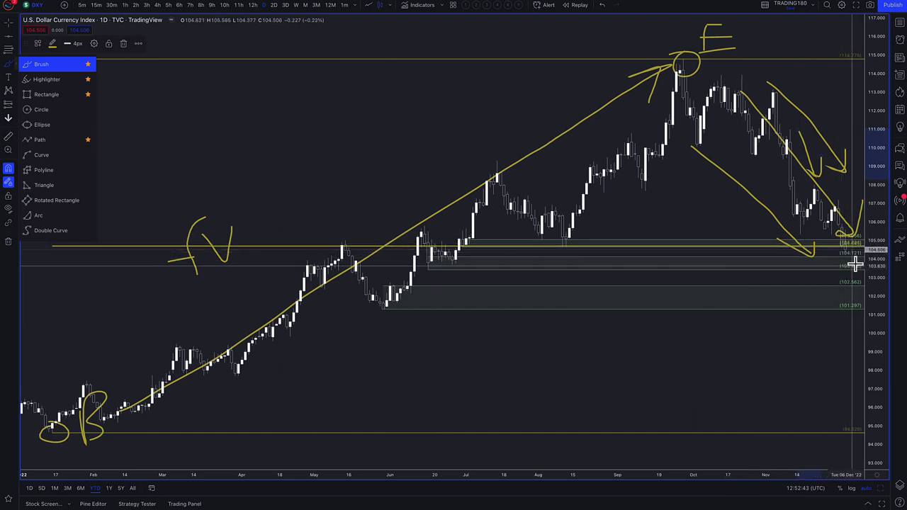
mouse_move(845, 265)
mouse_down()
mouse_move(852, 274)
mouse_move(849, 267)
mouse_up()
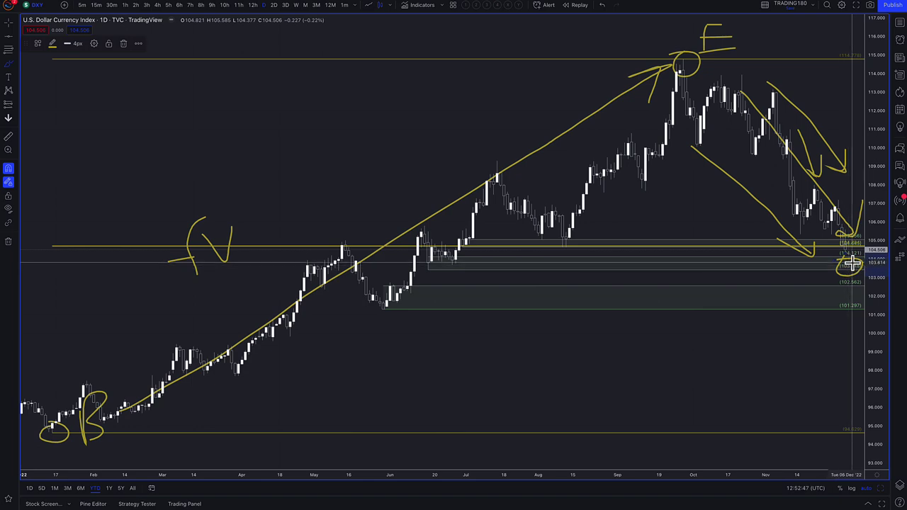
Brush a rising zigzag arrow from the December low to about 112 and a short falling arrow beside it to about 102.6
scroll(729, 258, down, 5)
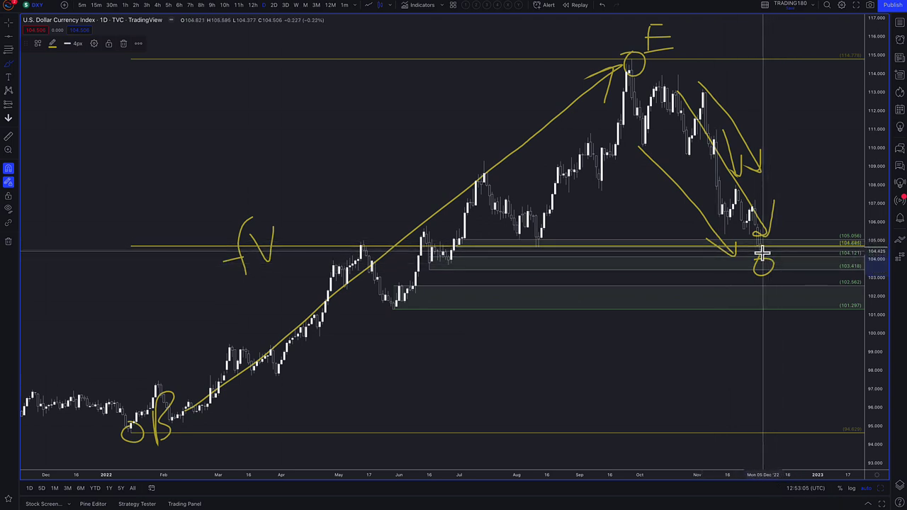
mouse_move(762, 252)
mouse_down()
mouse_move(827, 121)
mouse_move(841, 128)
mouse_up()
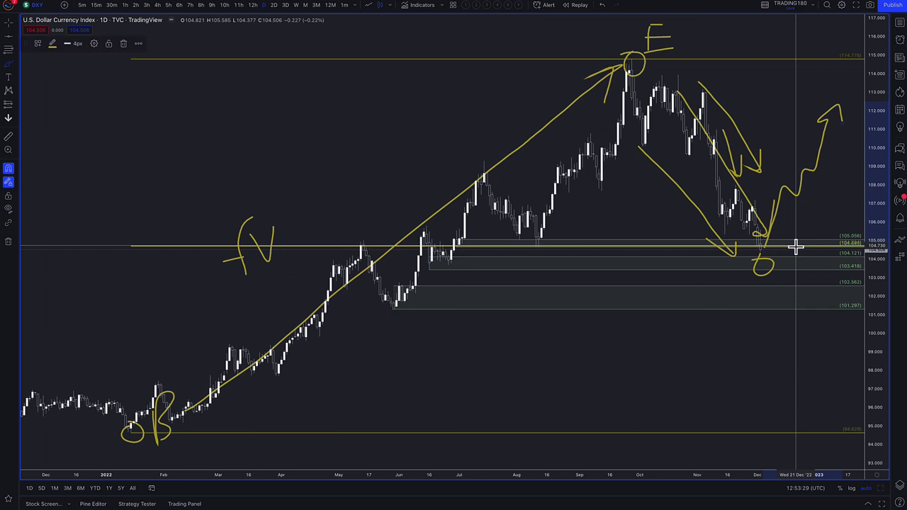
drag(795, 247, 806, 280)
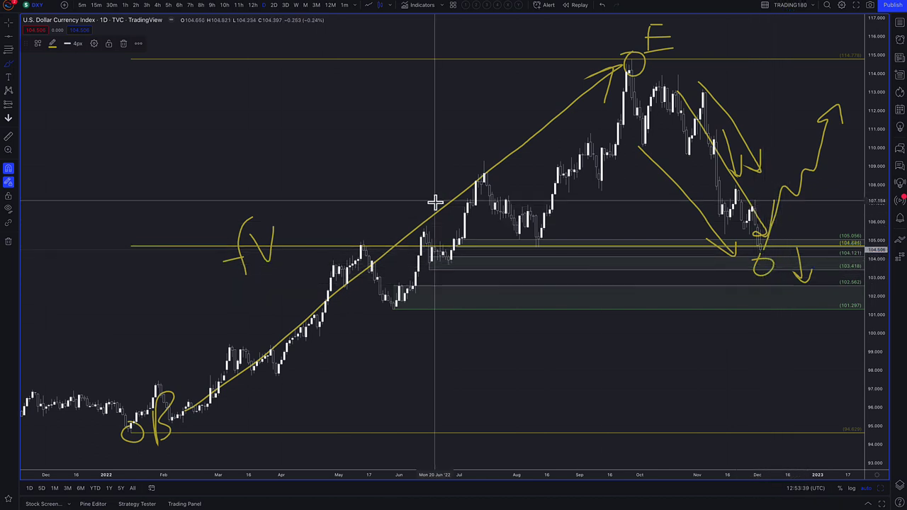
Handwrite "Pain" with the brush in the empty chart area above the "fV" note and underline it
mouse_move(228, 162)
mouse_down()
mouse_move(236, 89)
mouse_move(215, 138)
mouse_up()
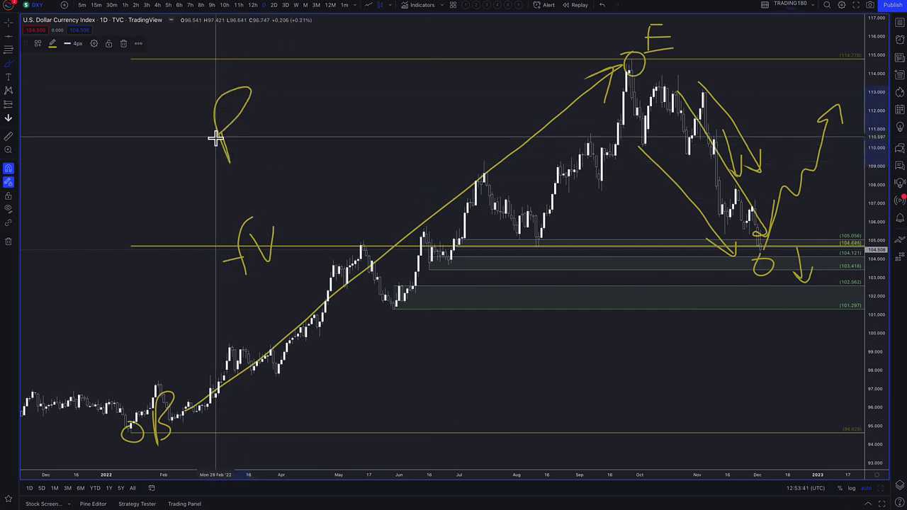
mouse_move(288, 131)
mouse_down()
mouse_move(259, 152)
mouse_move(304, 154)
mouse_move(355, 104)
mouse_move(368, 129)
mouse_up()
drag(306, 86, 305, 93)
drag(243, 195, 390, 133)
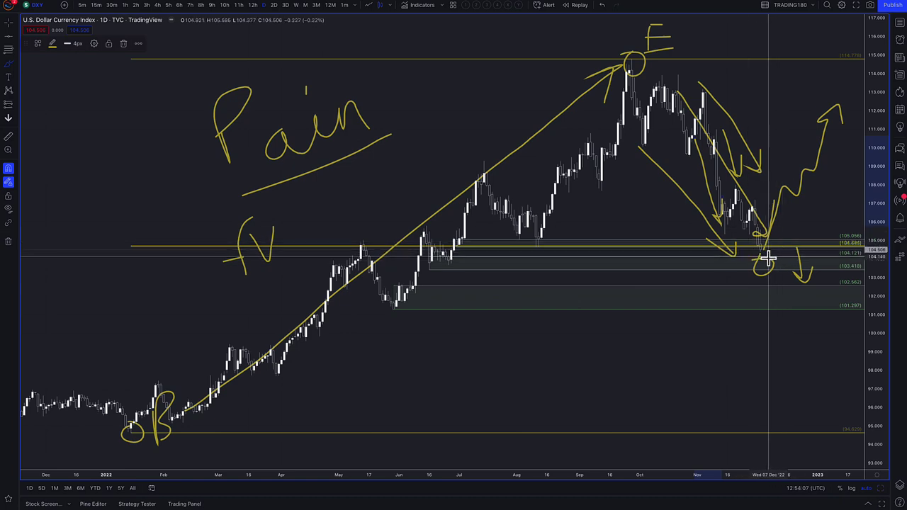
Open the object tree and delete all brush drawings from the chart, keeping only the four Fib Retracements
scroll(773, 263, up, 5)
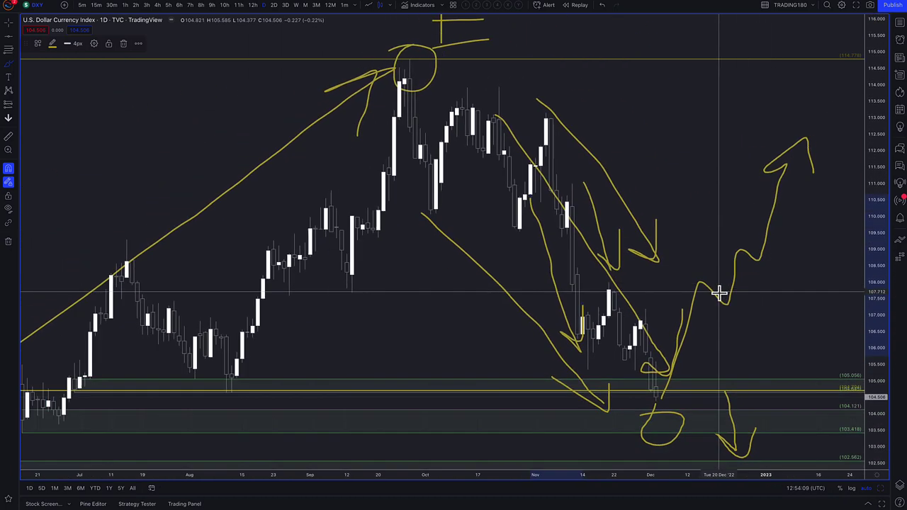
scroll(719, 293, down, 3)
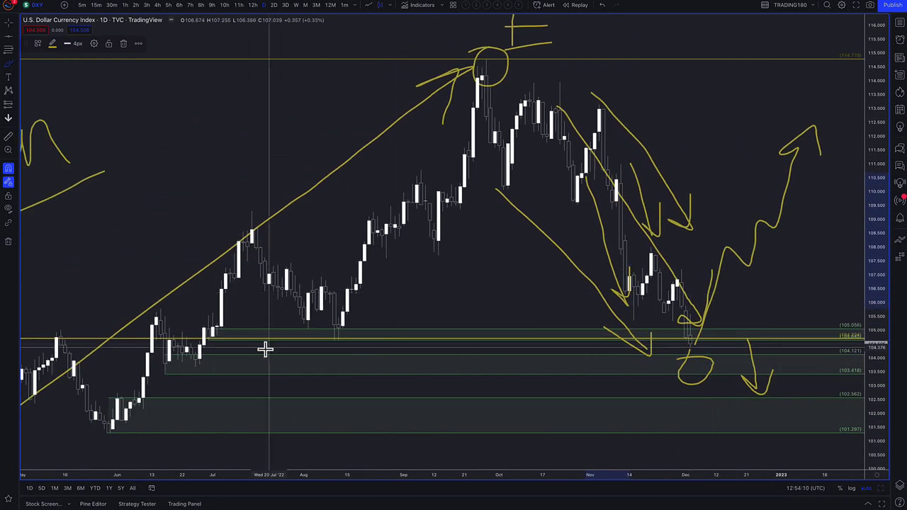
click(899, 488)
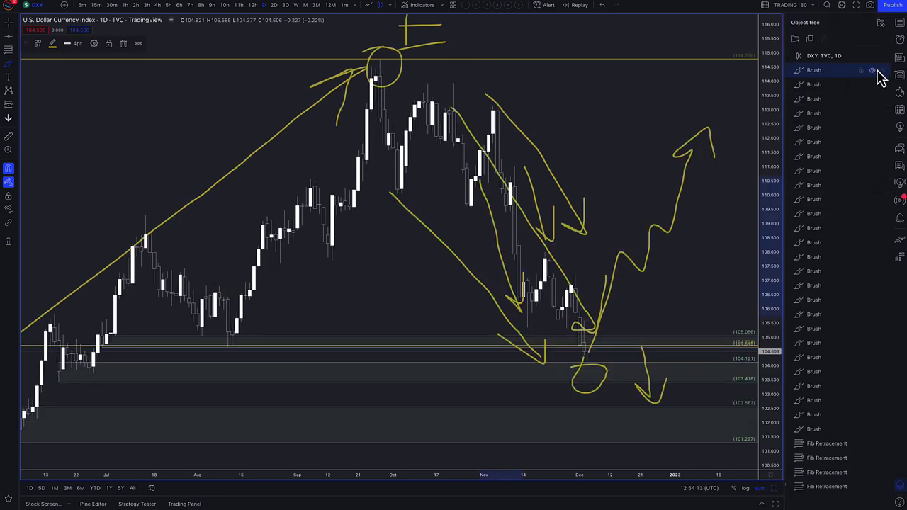
click(883, 70)
click(883, 70)
click(882, 71)
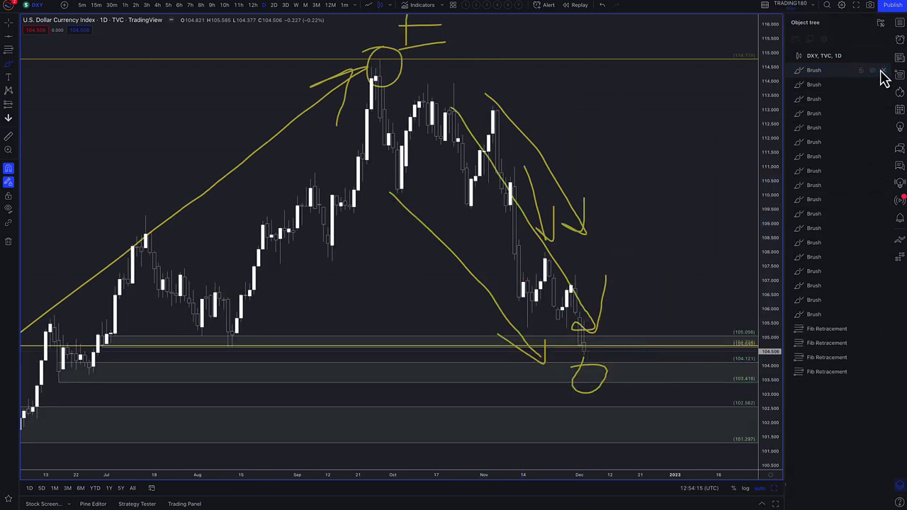
click(883, 70)
click(882, 70)
click(882, 70)
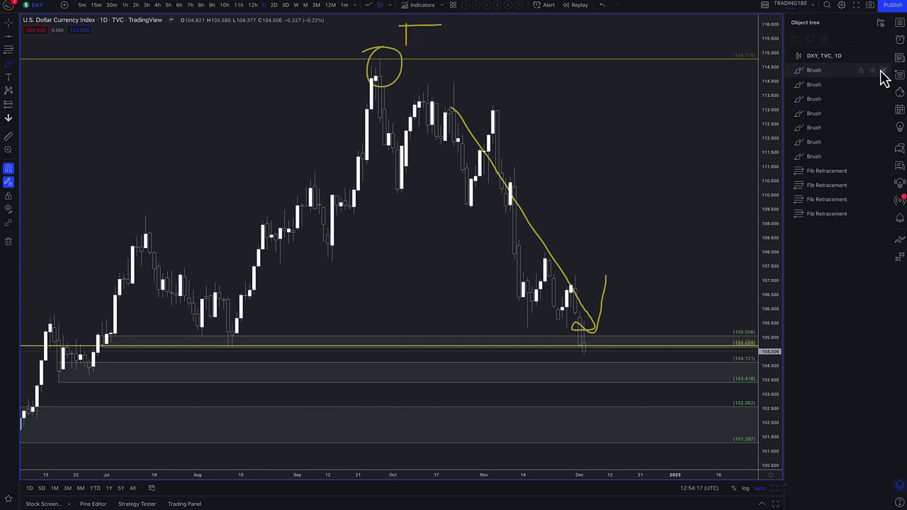
click(883, 70)
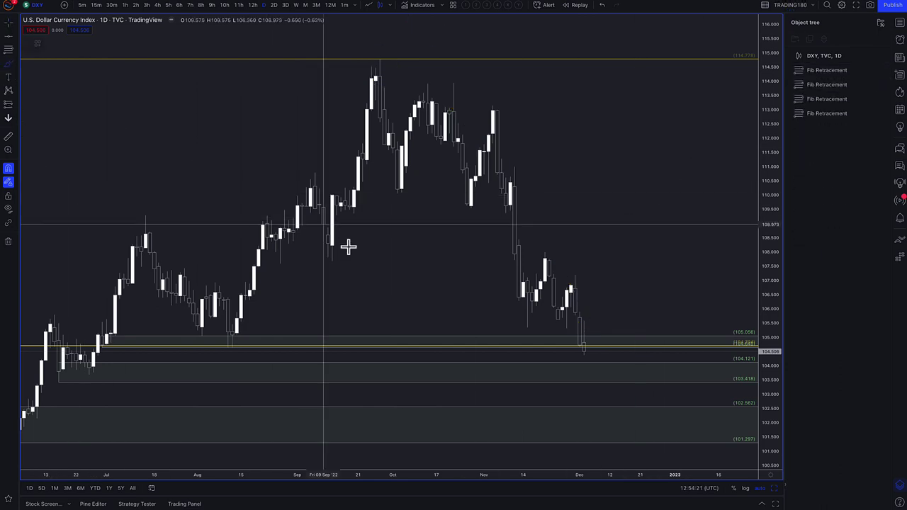
Brush a circle around the latest December candles, with a falling arrow to about 101.7 and a rising arrow to about 107.5
scroll(358, 252, down, 3)
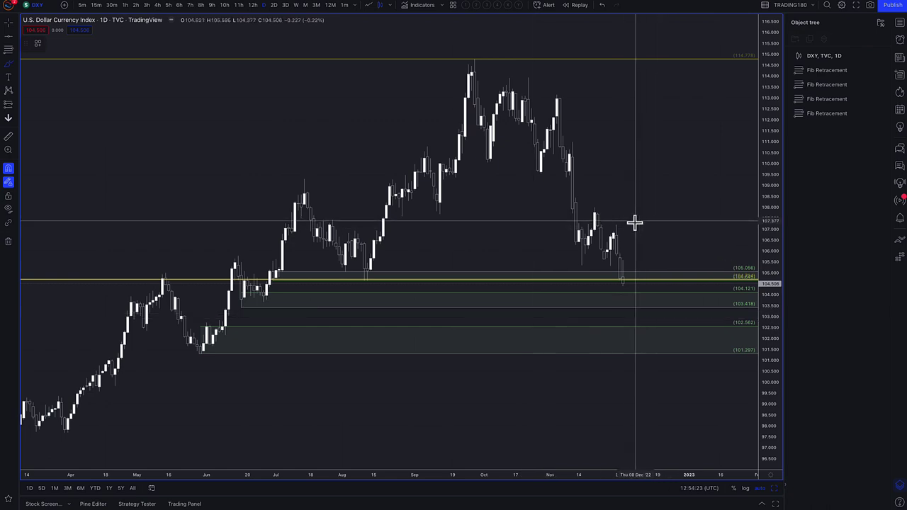
mouse_move(617, 275)
mouse_down()
mouse_move(640, 331)
mouse_move(634, 342)
mouse_move(659, 318)
mouse_up()
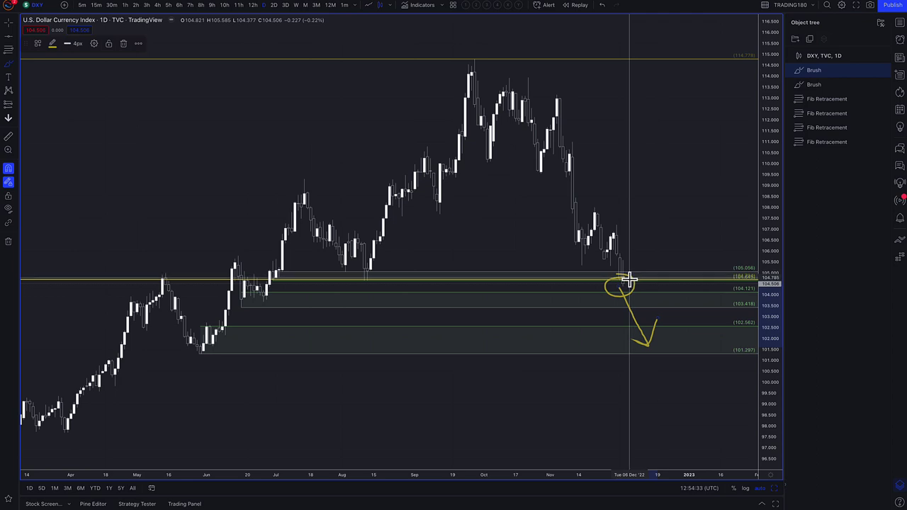
mouse_move(627, 278)
mouse_down()
mouse_move(652, 229)
mouse_move(663, 229)
mouse_up()
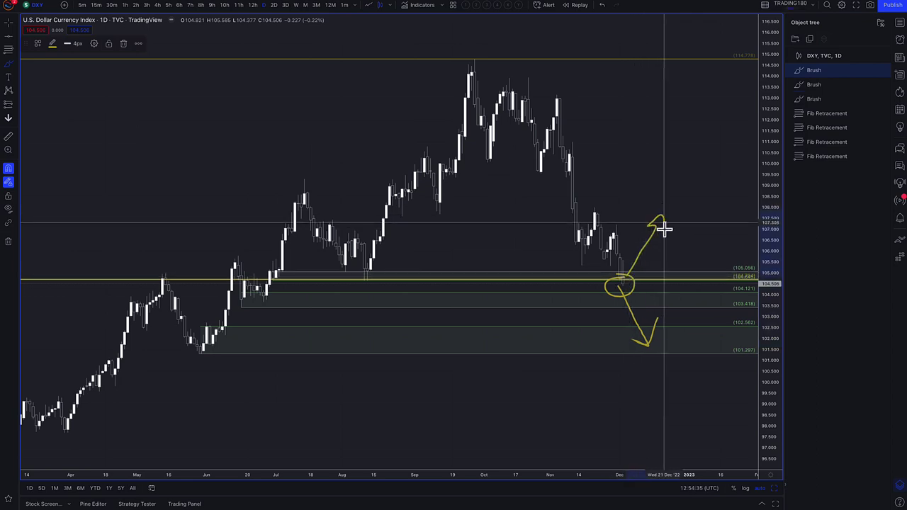
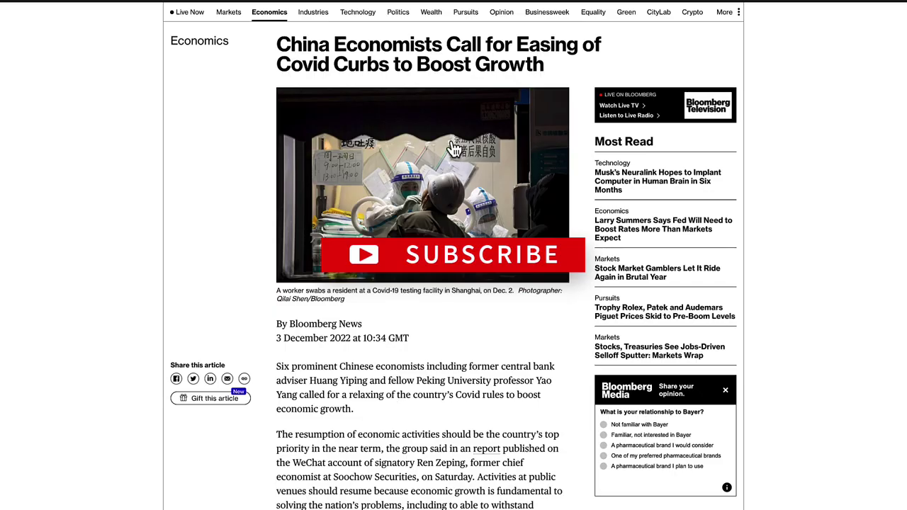
Highlight the Bloomberg headline "China Economists Call for Easing of Covid Curbs to Boost Growth"
scroll(453, 170, up, 1)
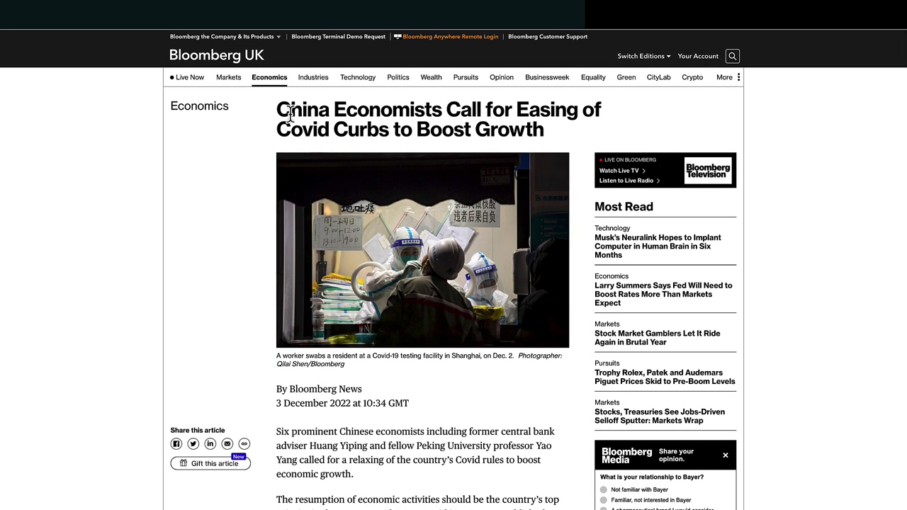
drag(278, 110, 417, 110)
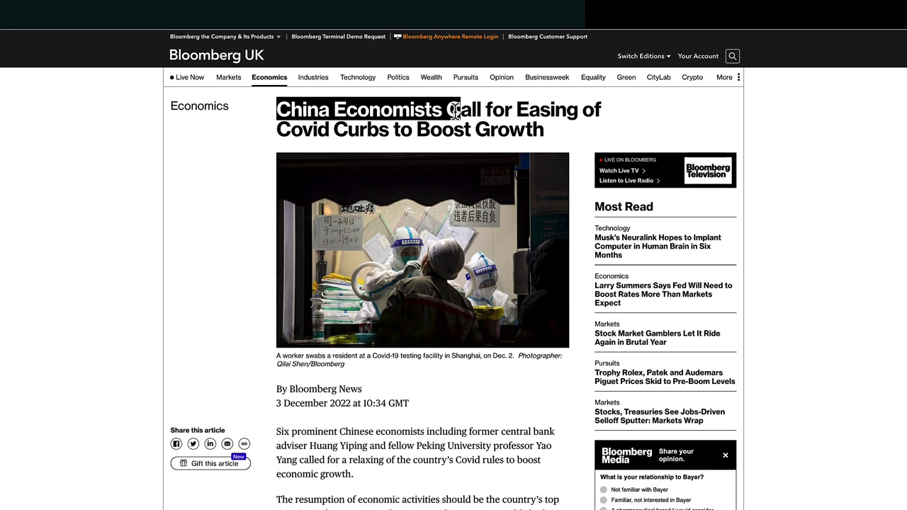
drag(491, 110, 564, 123)
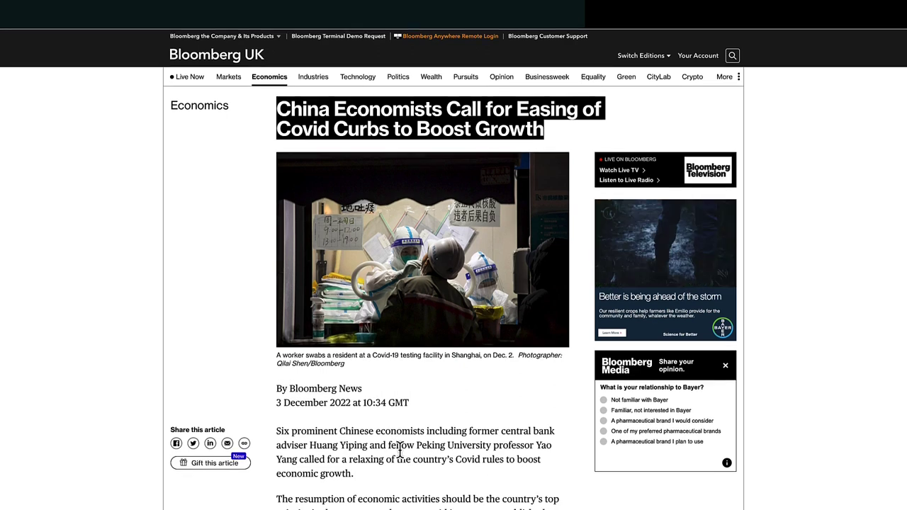
scroll(408, 397, down, 1)
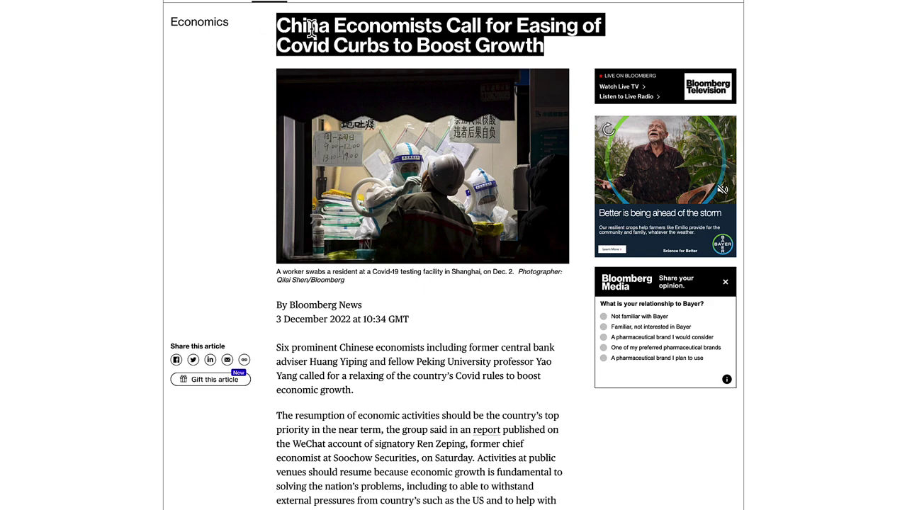
click(278, 25)
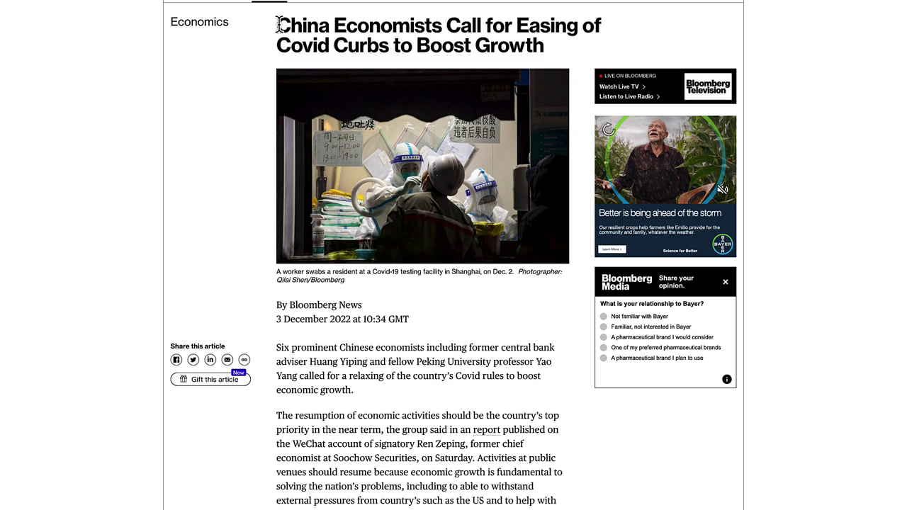
drag(296, 26, 551, 51)
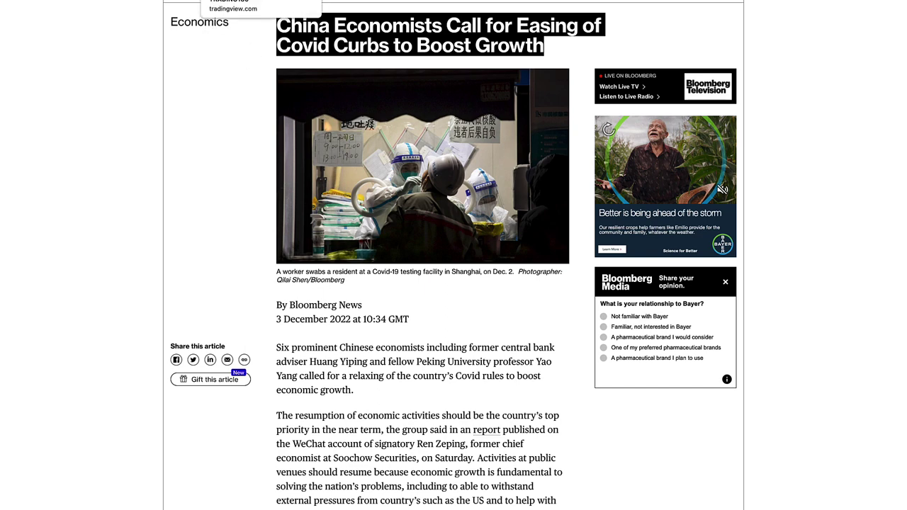
Return to the TradingView DXY chart and mark the 106.723–107.993 zone with a Fib Retracement using the "1. SUPPLY" template
click(234, 2)
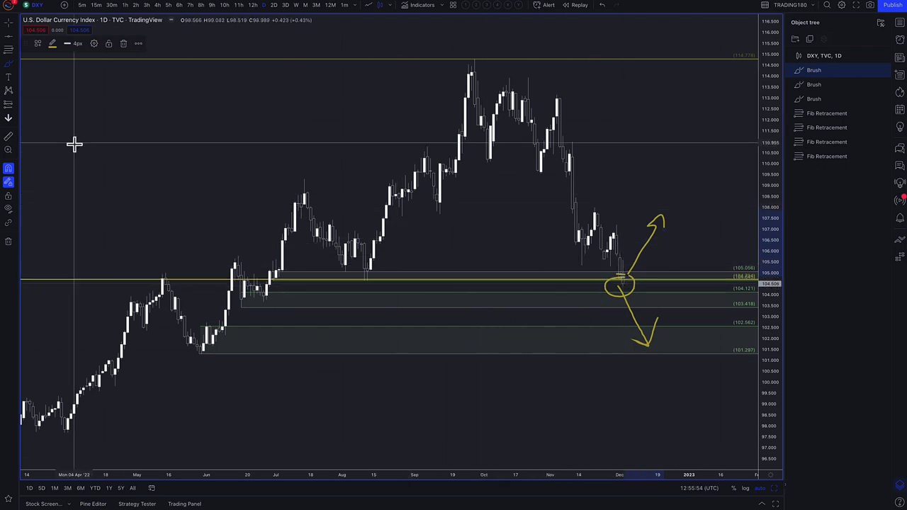
click(9, 64)
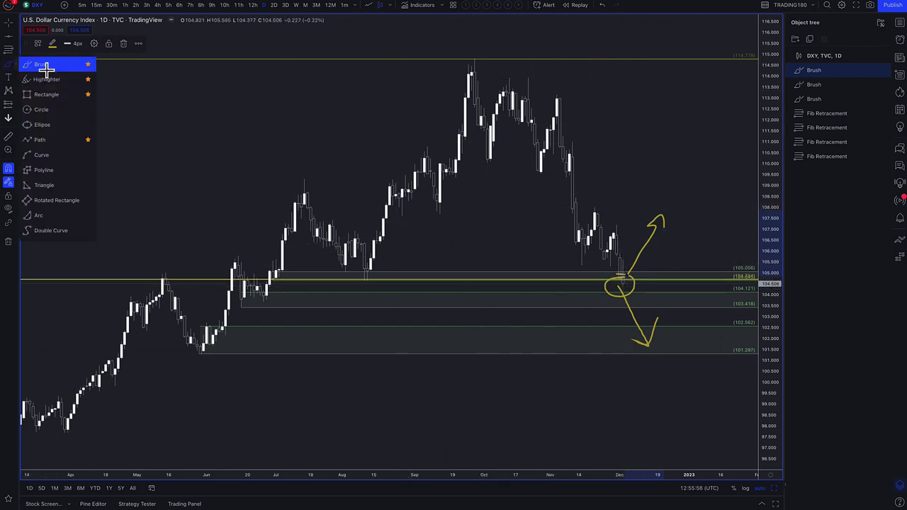
click(44, 68)
scroll(660, 381, down, 3)
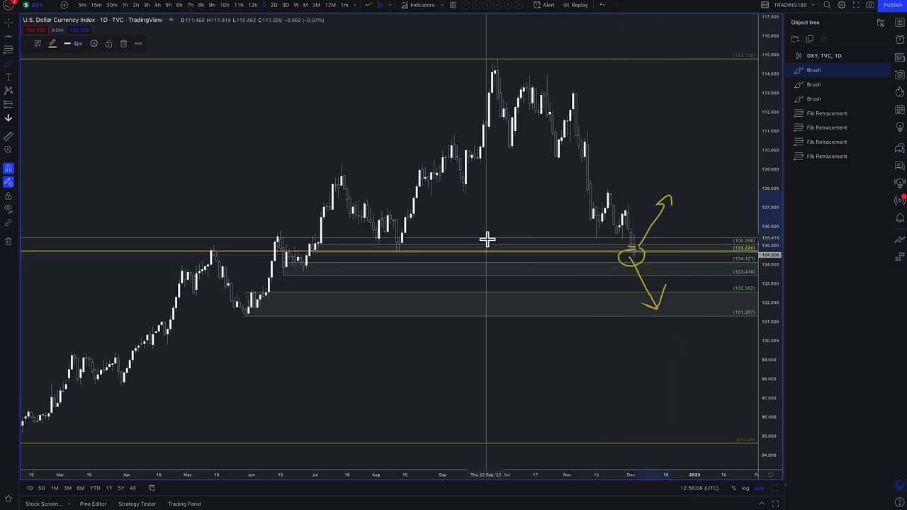
scroll(615, 249, down, 3)
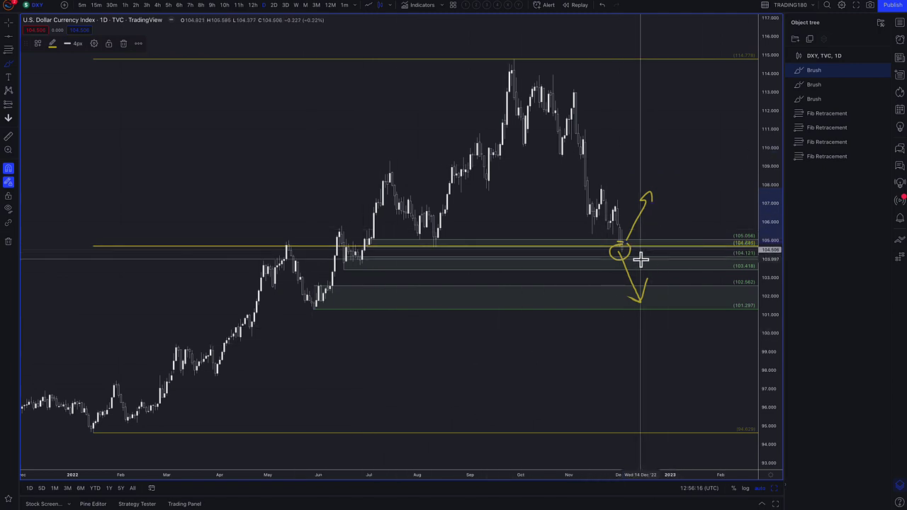
click(885, 70)
scroll(599, 209, up, 3)
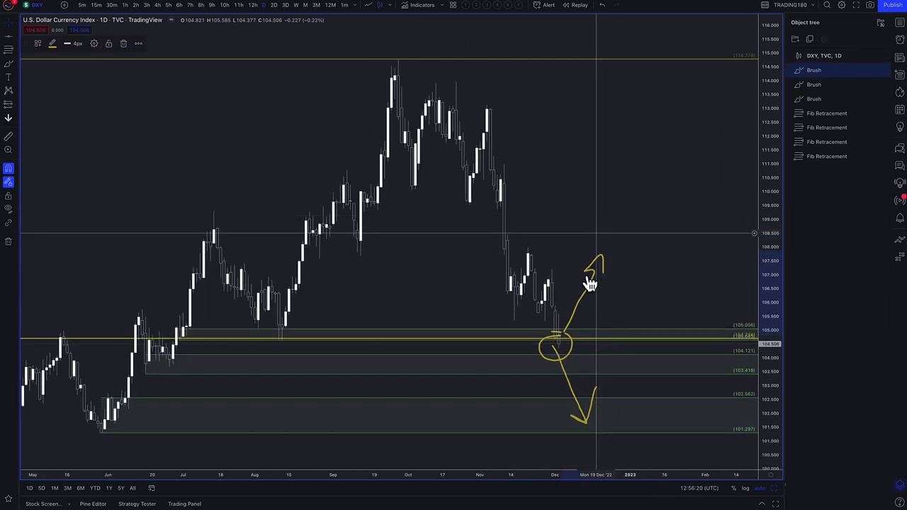
click(9, 51)
click(553, 282)
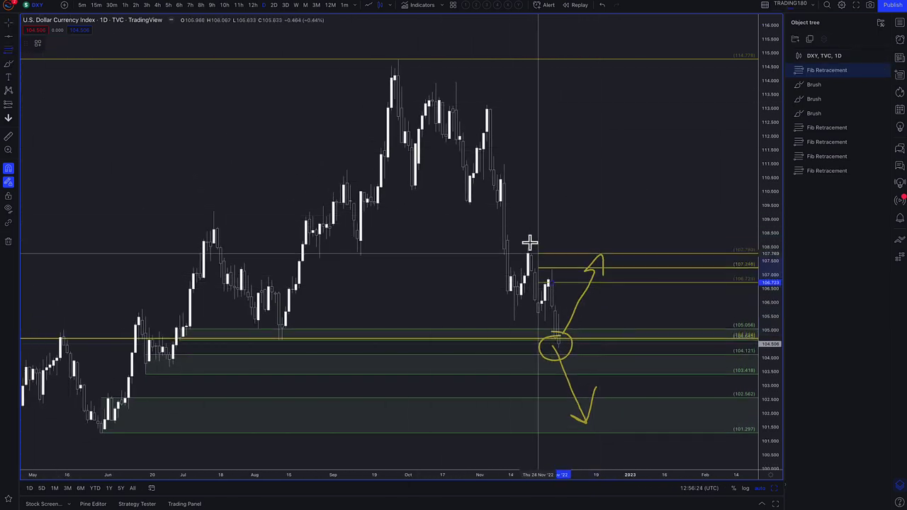
click(528, 247)
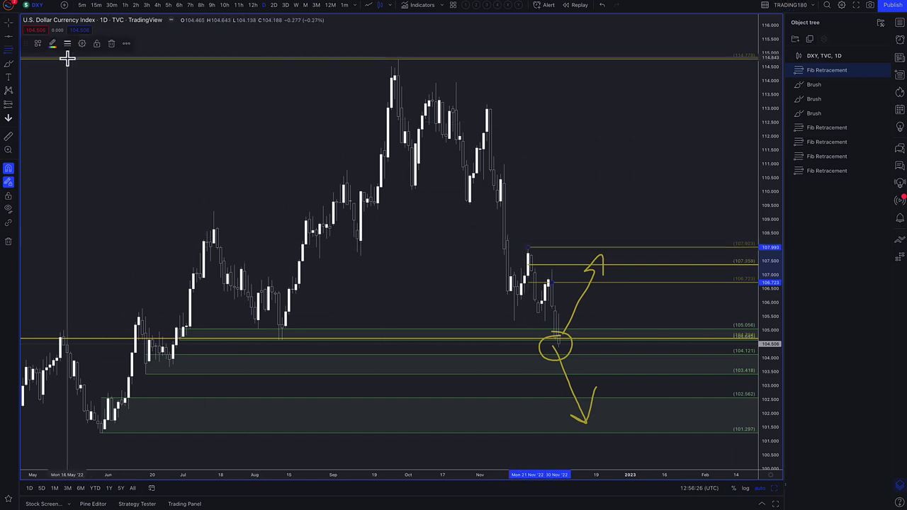
click(39, 44)
click(83, 90)
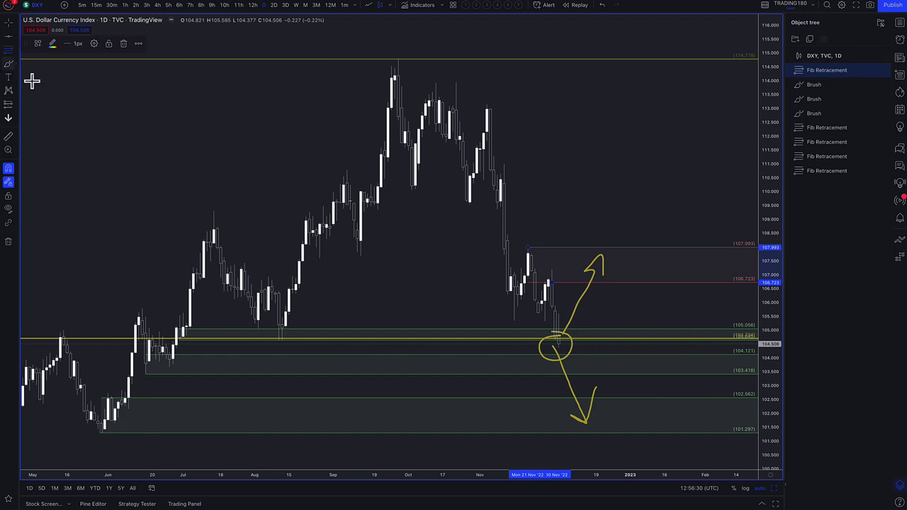
Brush a circle around the rising arrow's tip in the supply zone and a falling arrow from it to about 105
click(551, 273)
mouse_move(604, 255)
mouse_down()
mouse_move(594, 262)
mouse_move(621, 267)
mouse_move(603, 273)
mouse_move(640, 328)
mouse_move(642, 316)
mouse_up()
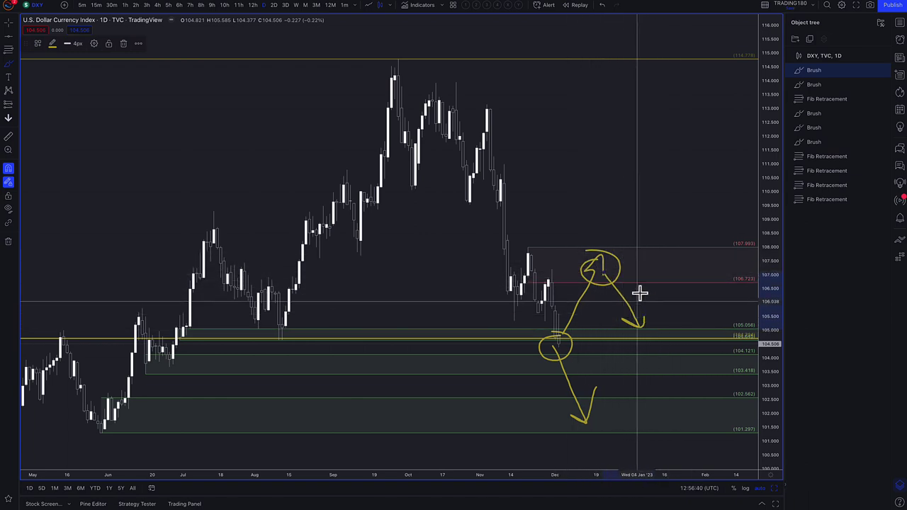
Open the USDJPY chart from the YouTube watchlist and show its year-to-date range
click(901, 24)
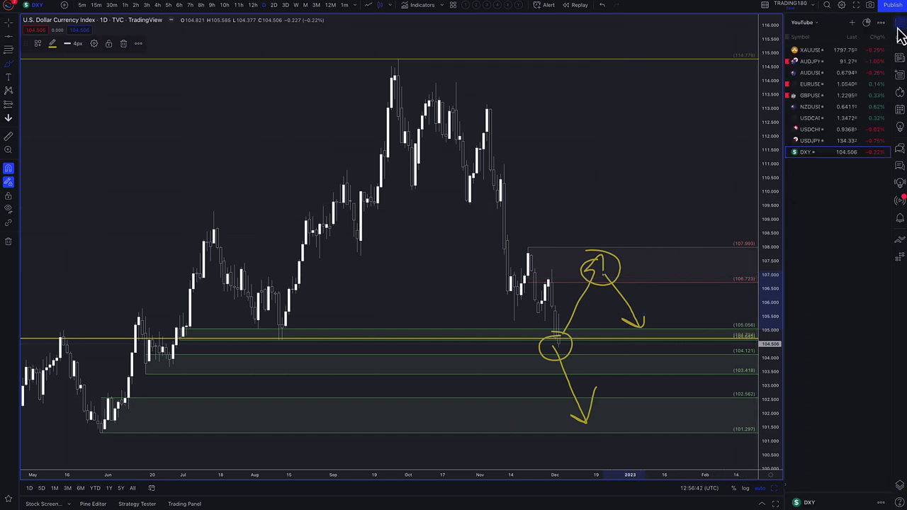
click(825, 142)
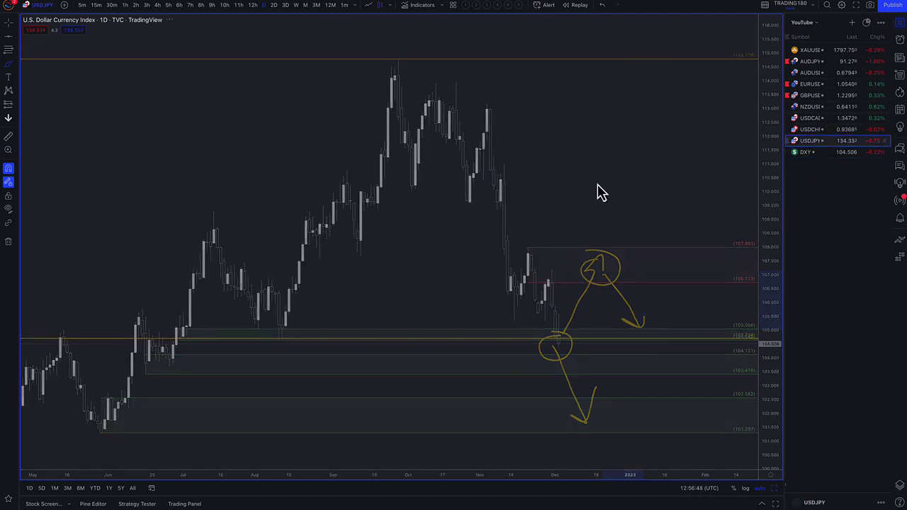
scroll(404, 310, down, 5)
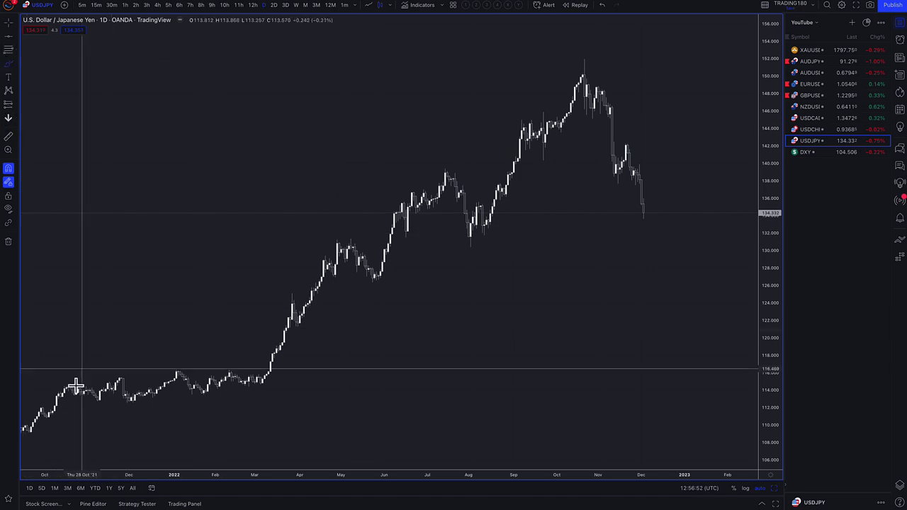
click(95, 489)
Draw a Fib Retracement from the January low at 113.482 to the October high at 151.946, using the "3. VR TOOL" template
click(8, 51)
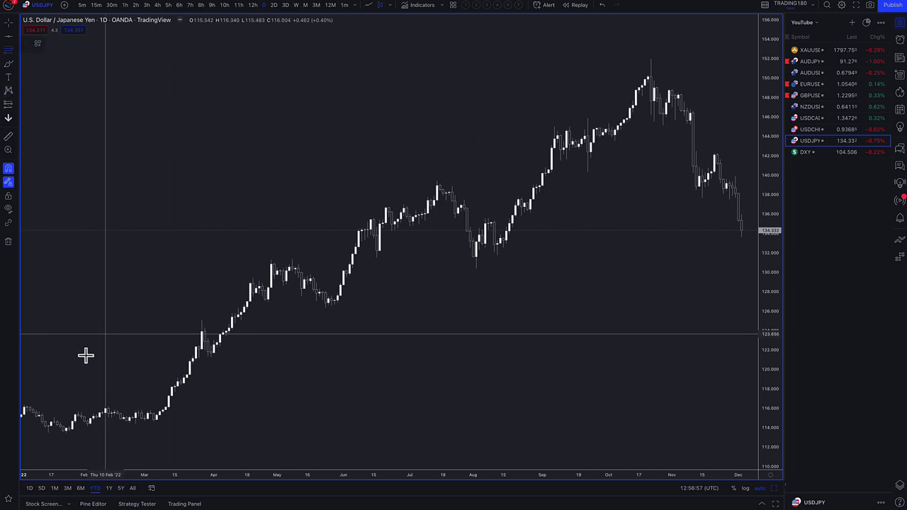
click(47, 441)
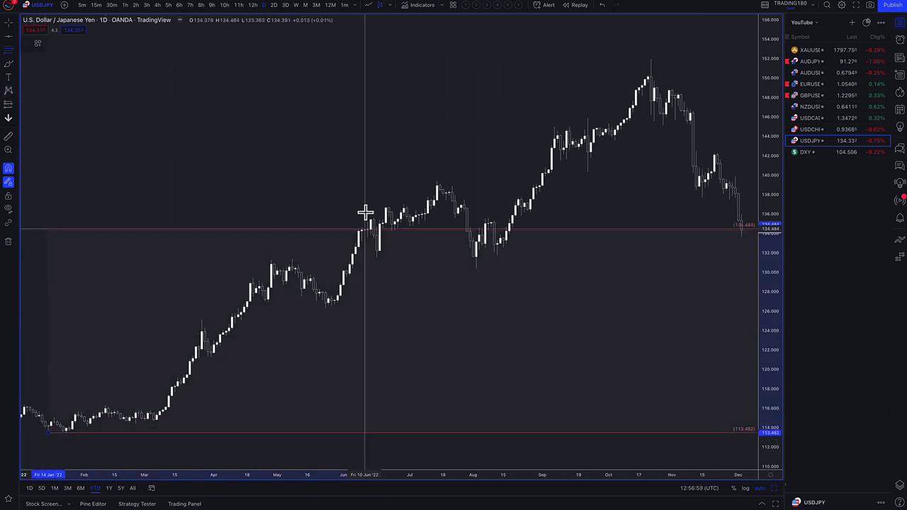
click(649, 60)
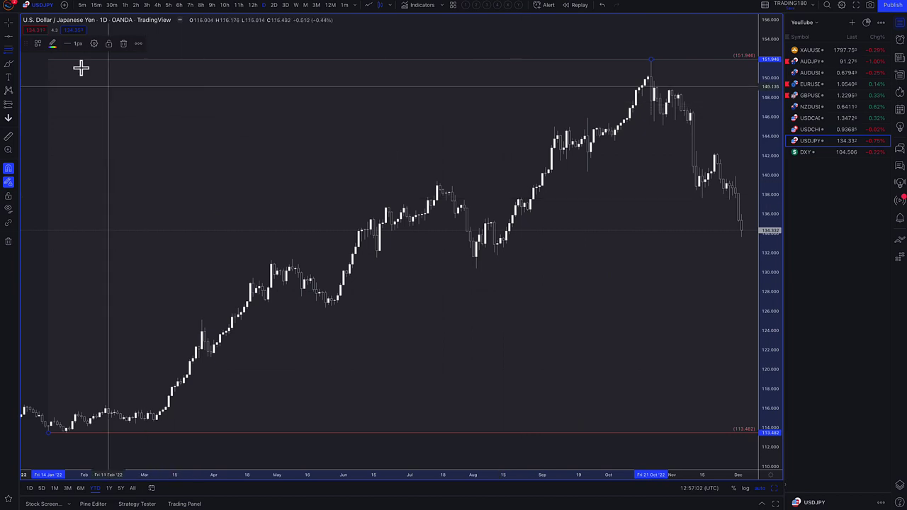
click(38, 47)
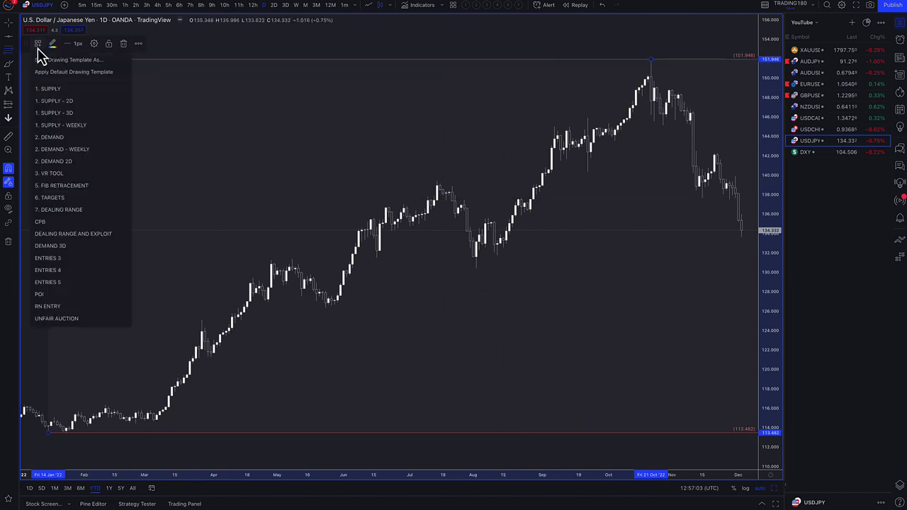
click(75, 175)
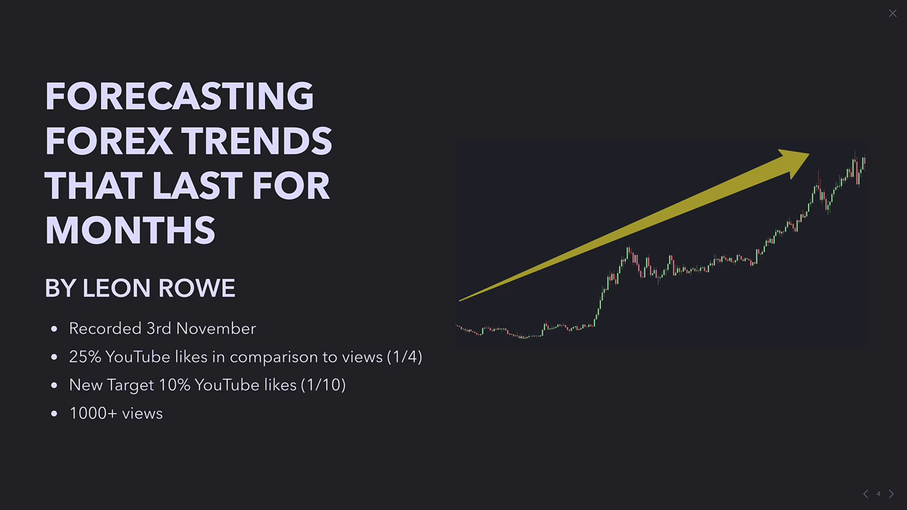
Return to the USDJPY chart and brush over its November decline, tracing the drop, the rebound to about 143 and the second fall
key(ctrl+Tab)
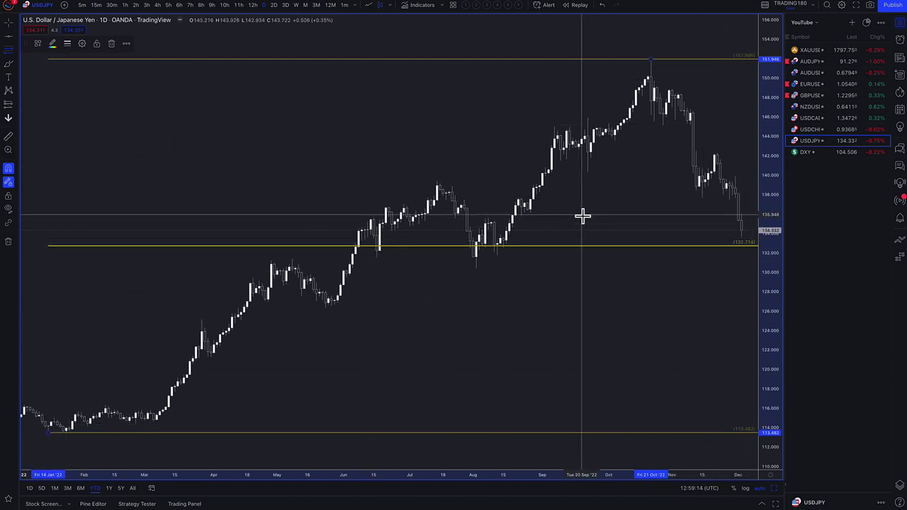
click(10, 54)
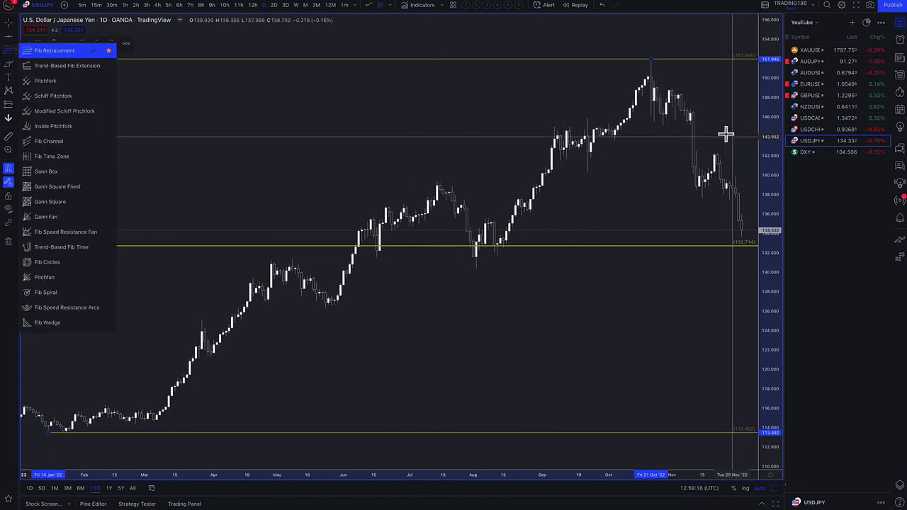
click(8, 65)
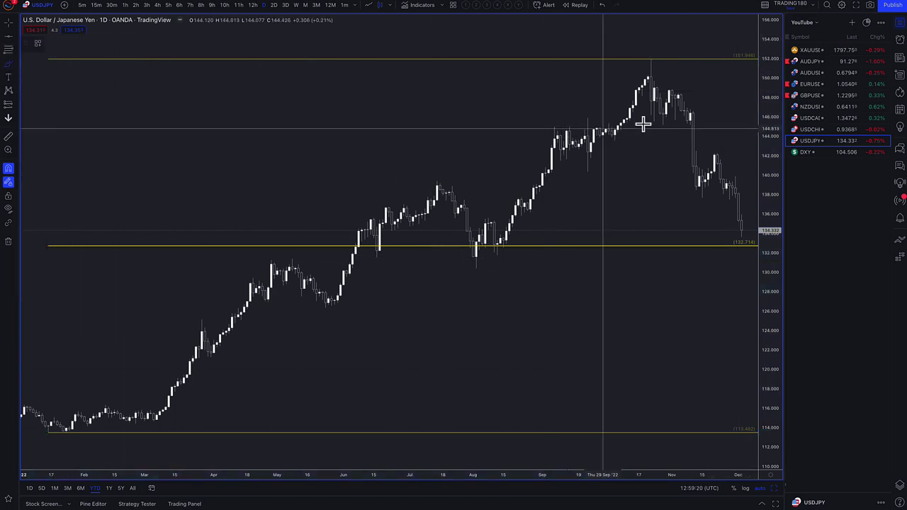
mouse_move(681, 93)
mouse_down()
mouse_move(702, 188)
mouse_move(721, 146)
mouse_move(741, 228)
mouse_up()
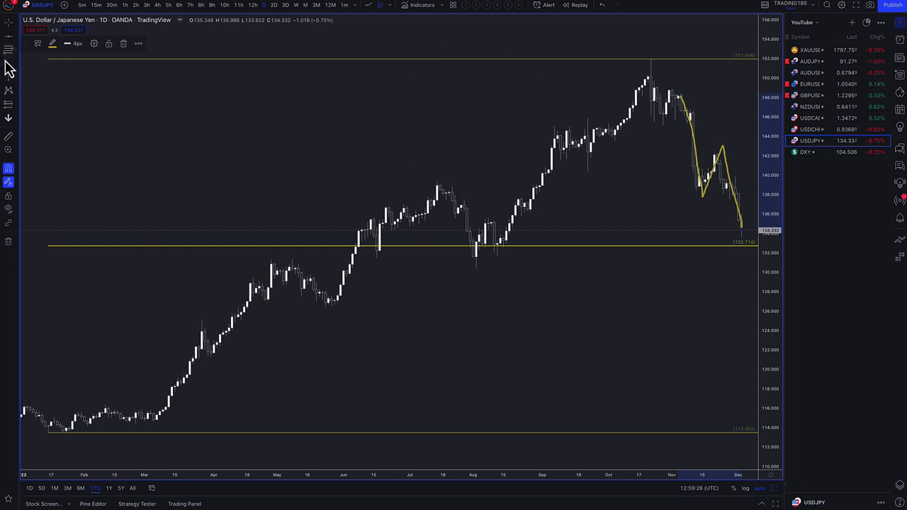
click(39, 44)
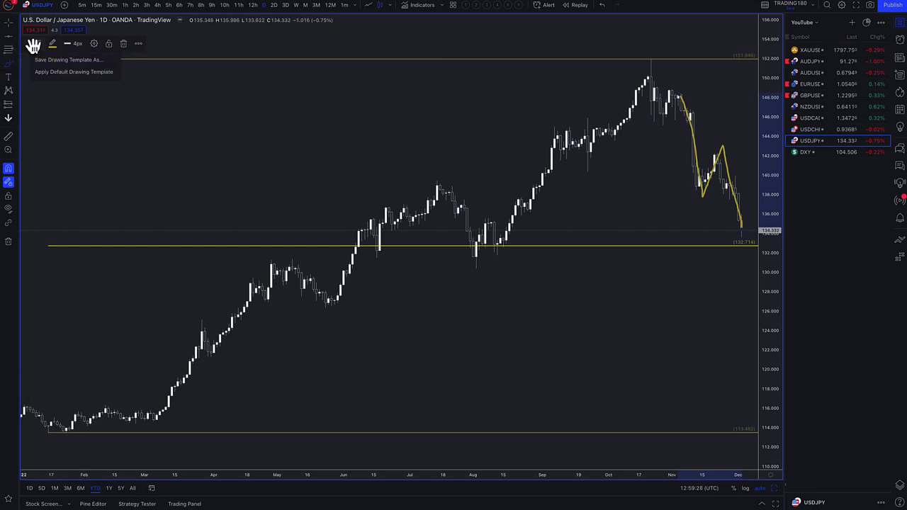
Mark the August lows between 133.515 and 130.396 with a Fib Retracement using the "2. DEMAND" template
click(8, 57)
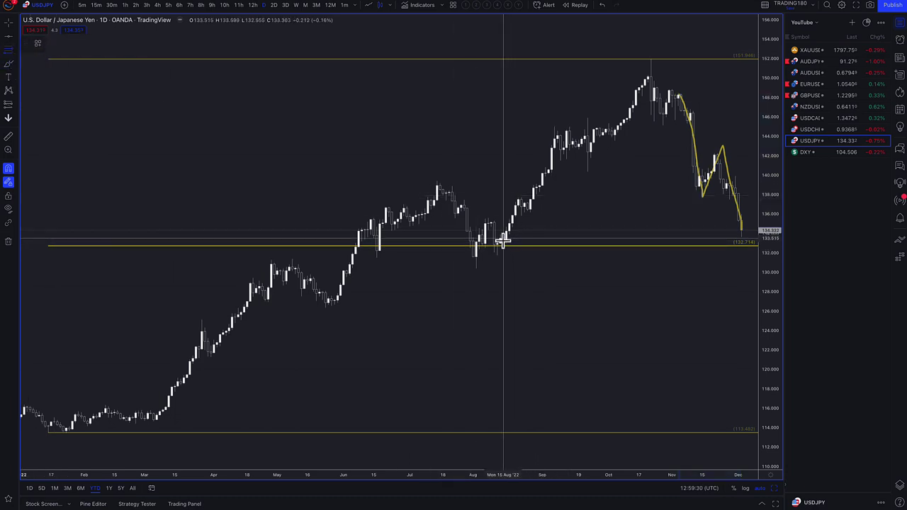
drag(502, 241, 476, 268)
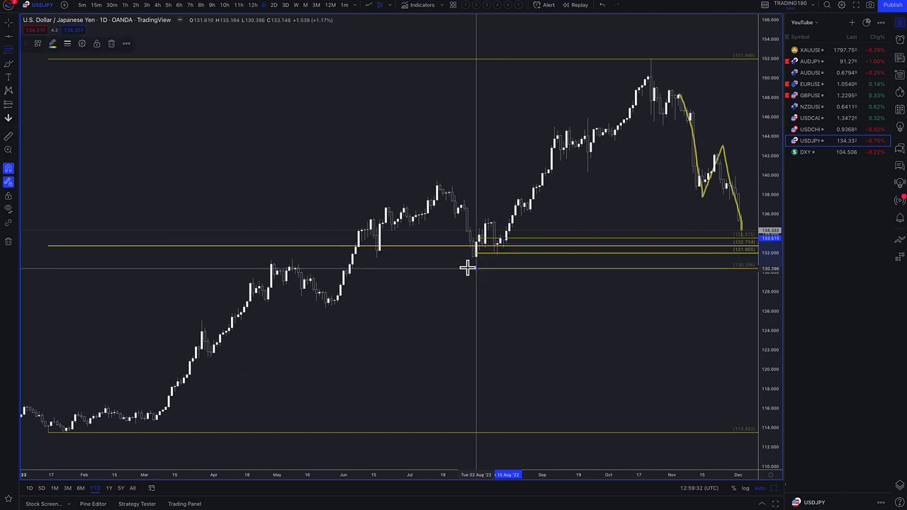
click(40, 45)
click(63, 139)
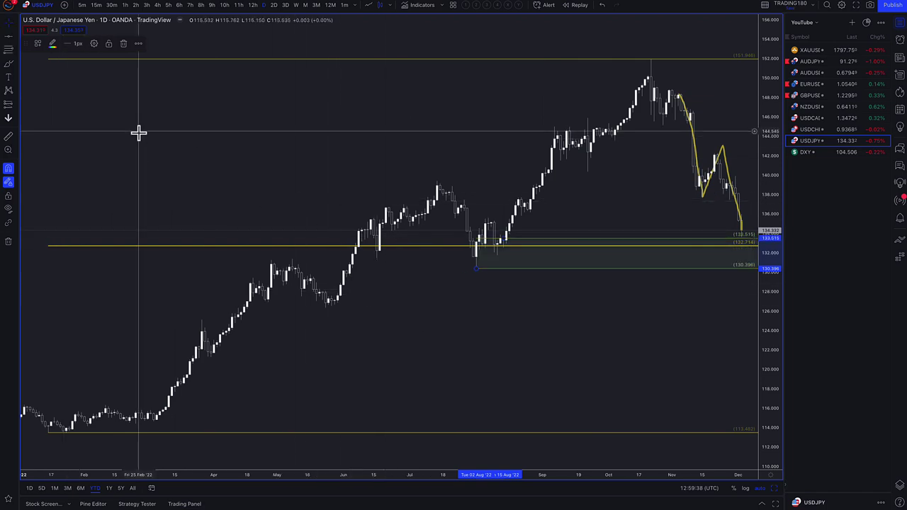
click(709, 236)
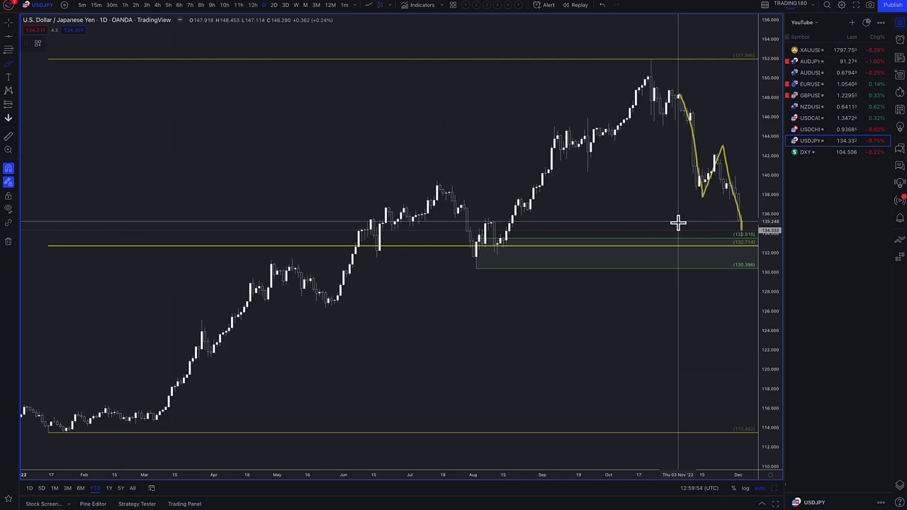
Mark two supply zones on the late-November candles with Fib Retracements at 138.636–139.897 and 140.376–142.244
scroll(678, 222, up, 5)
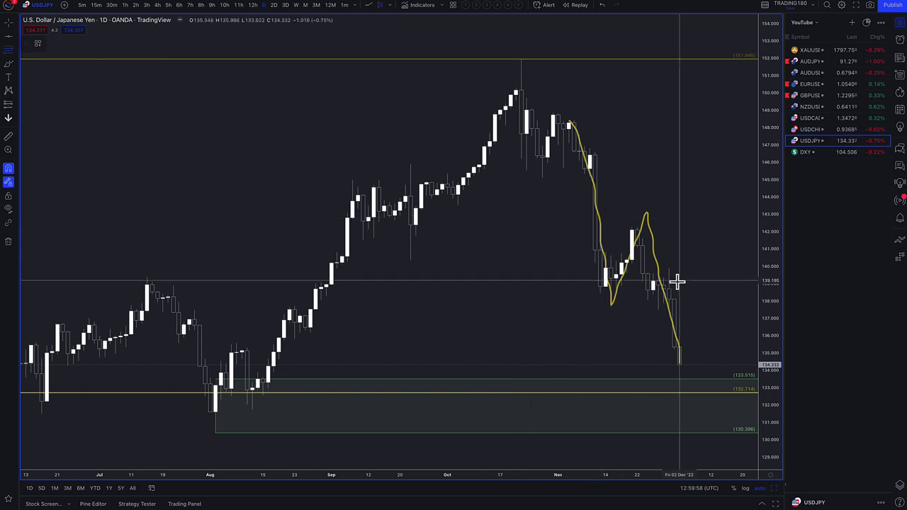
drag(654, 287, 669, 268)
click(40, 46)
click(68, 94)
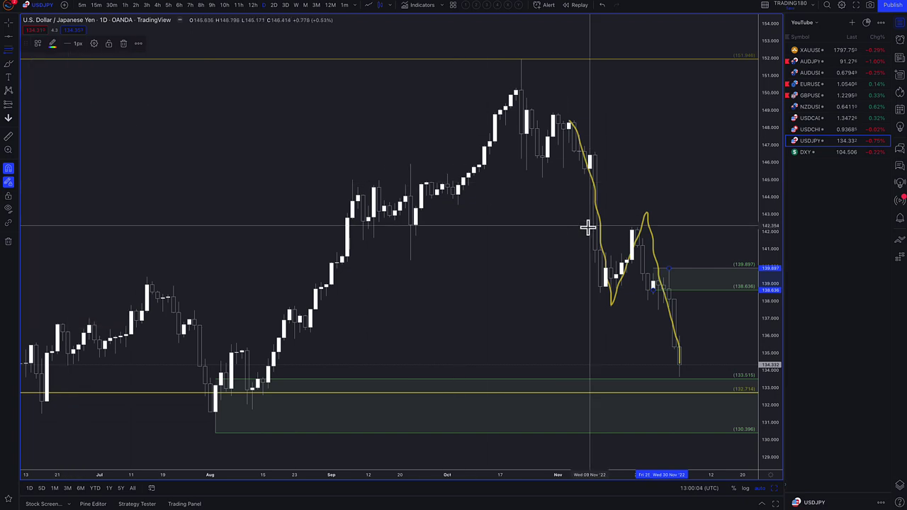
click(635, 258)
click(638, 226)
Brush a projected rise from the latest low to a circle in the 138.636–139.897 zone, with an arrow falling to about 134.4
scroll(486, 205, down, 4)
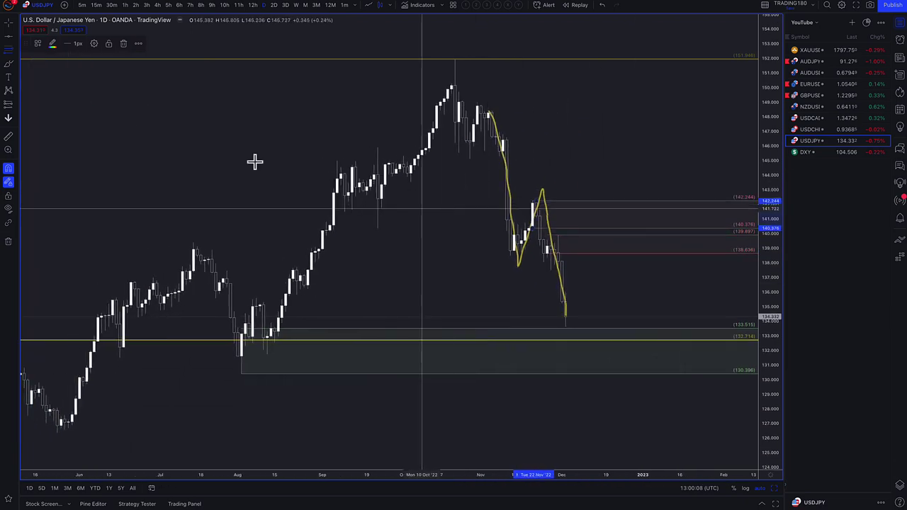
click(8, 65)
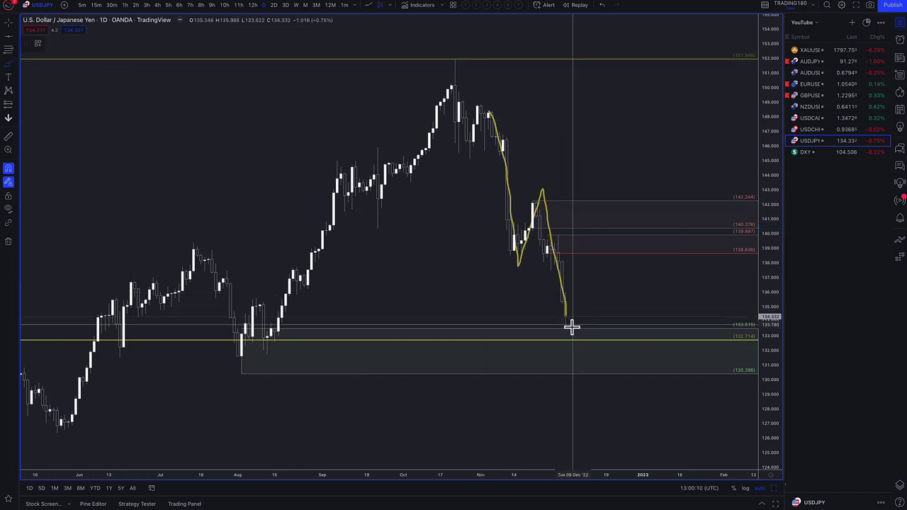
mouse_move(567, 324)
mouse_down()
mouse_move(595, 241)
mouse_move(622, 300)
mouse_move(652, 268)
mouse_up()
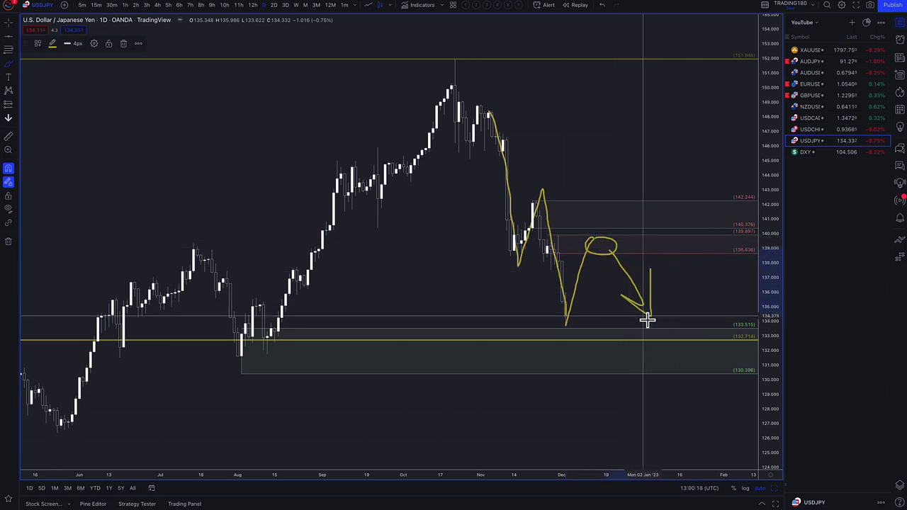
Brush a circle where price meets the demand zone, with an arrow dipping to about 132 and rising to about 136
scroll(607, 362, down, 3)
scroll(608, 362, up, 2)
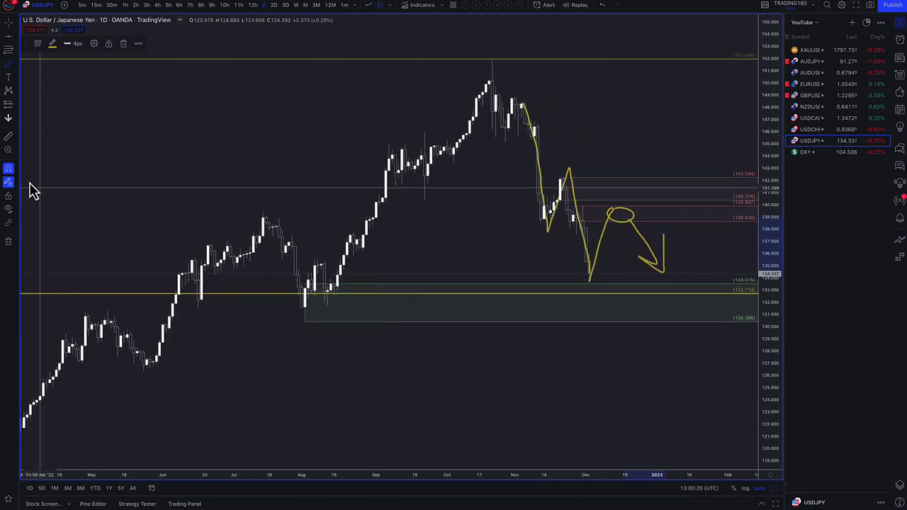
click(5, 64)
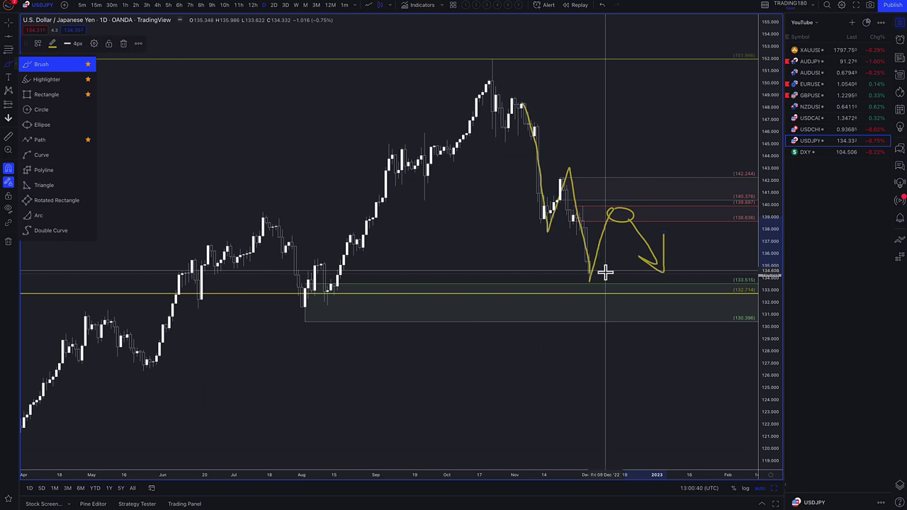
mouse_move(605, 272)
mouse_down()
mouse_move(607, 305)
mouse_move(598, 269)
mouse_up()
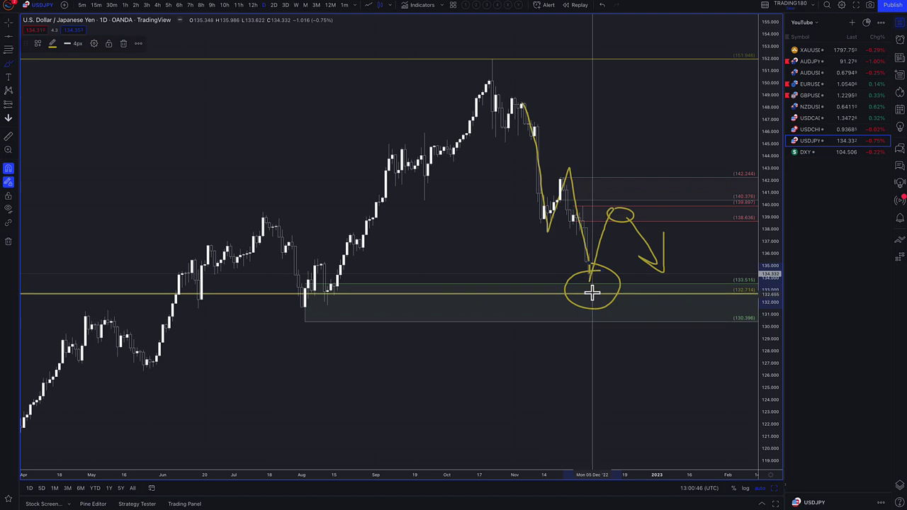
mouse_move(590, 275)
mouse_down()
mouse_move(640, 257)
mouse_move(648, 265)
mouse_up()
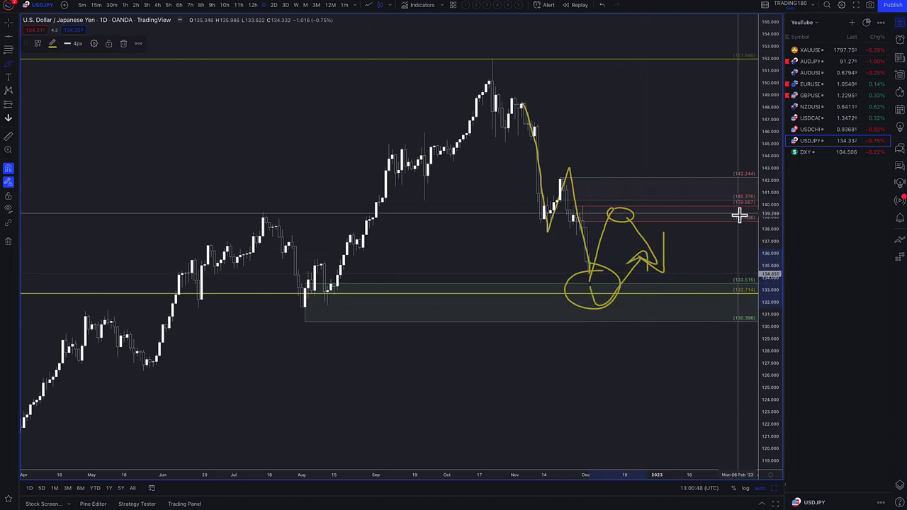
Show USDCHF year to date and mark the range from 0.90919 to 1.01478 with a Fib Retracement using the "3. VR TOOL" template
click(812, 131)
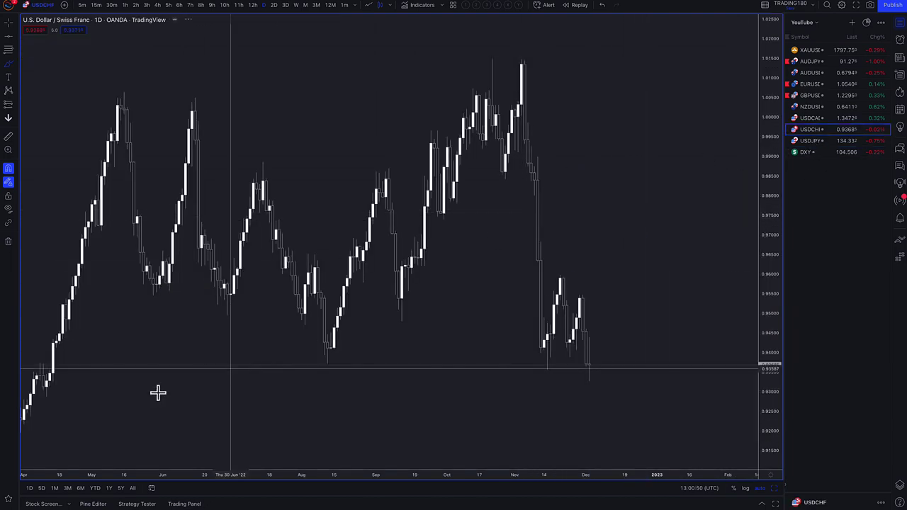
click(97, 490)
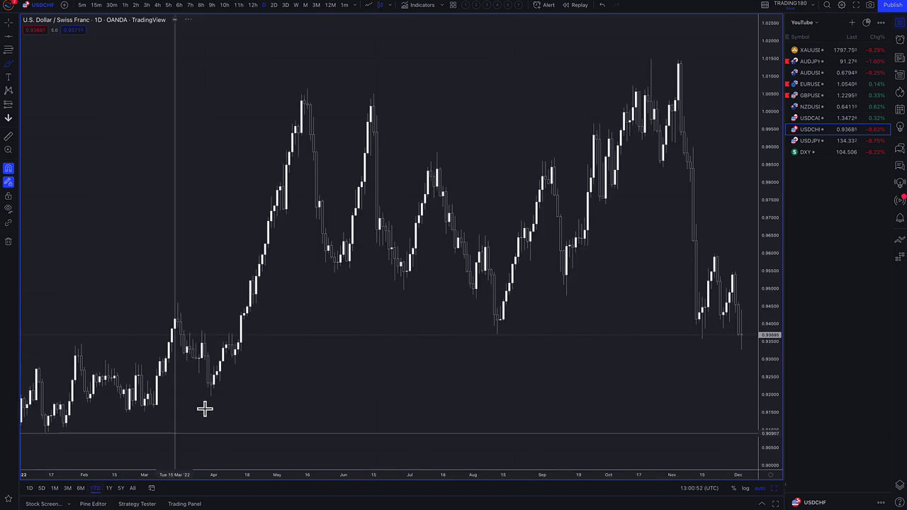
click(8, 51)
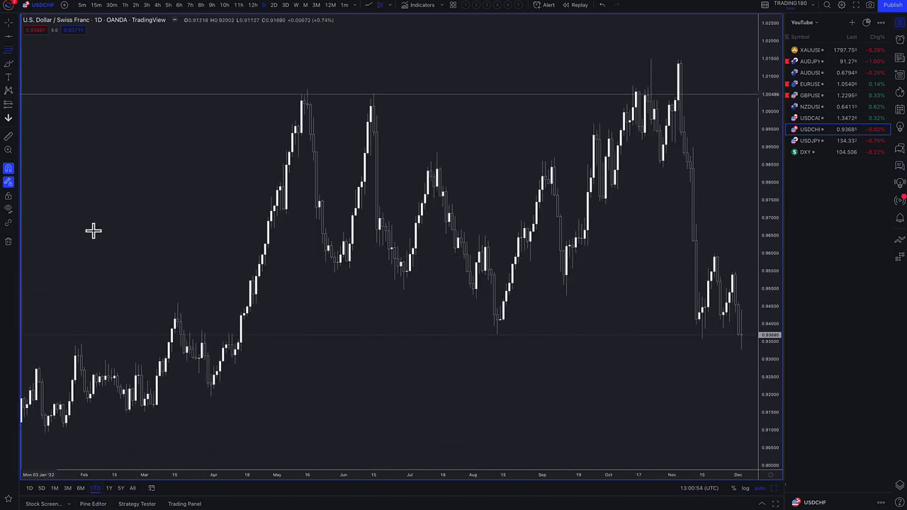
click(45, 432)
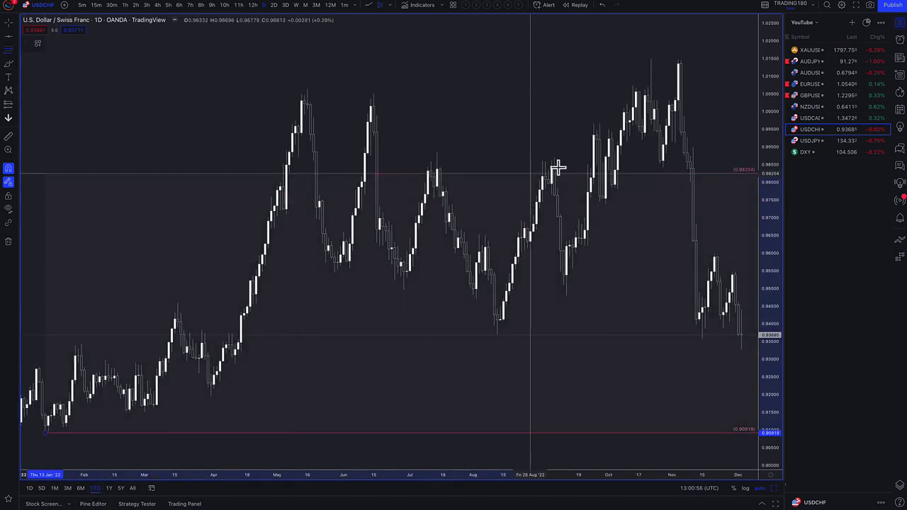
click(678, 56)
click(39, 44)
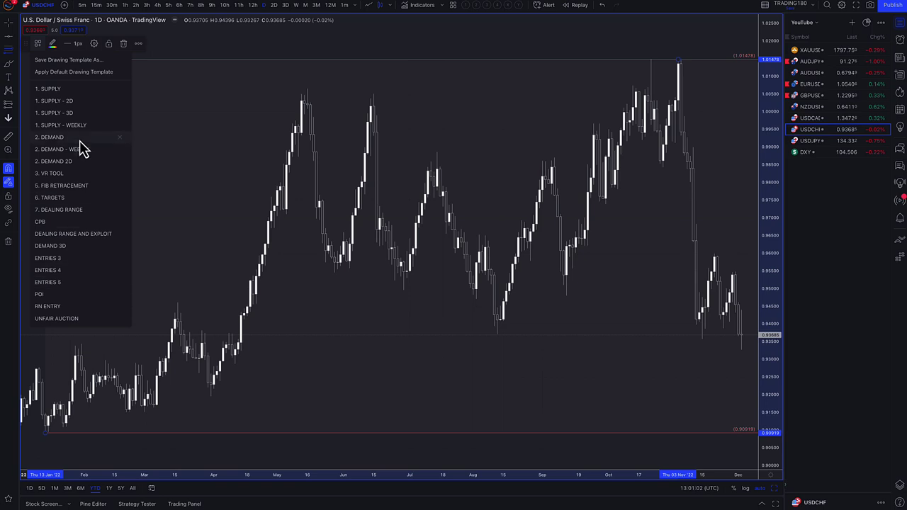
click(70, 173)
click(340, 244)
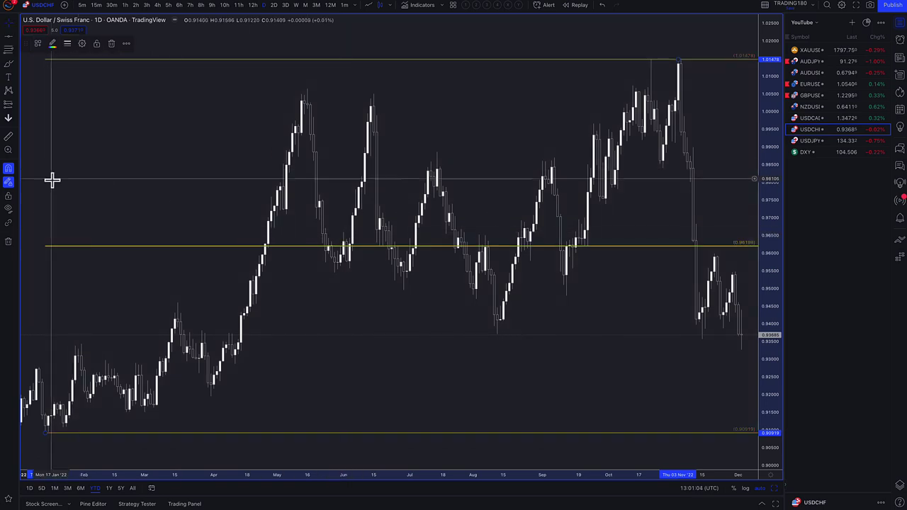
Mark the USDCHF August low between 0.94259 and 0.93708 with a Fib Retracement using the "2. DEMAND" template
click(9, 63)
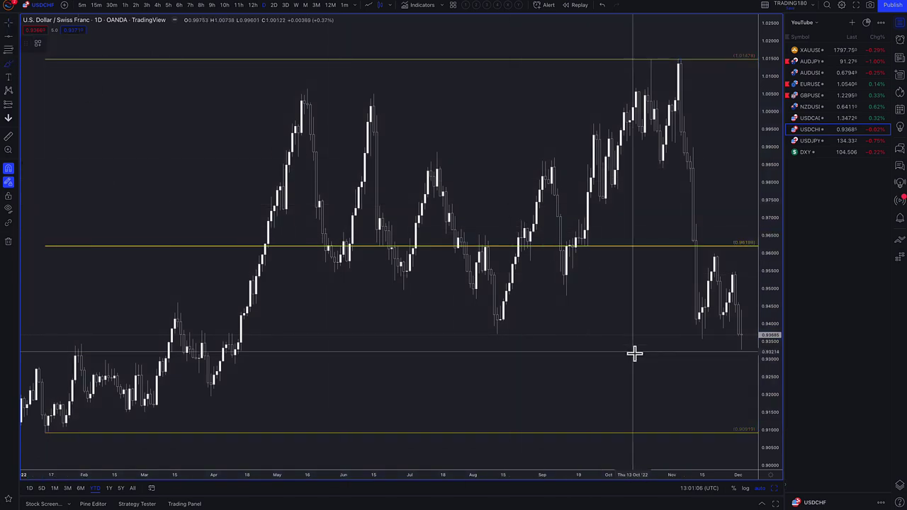
click(10, 51)
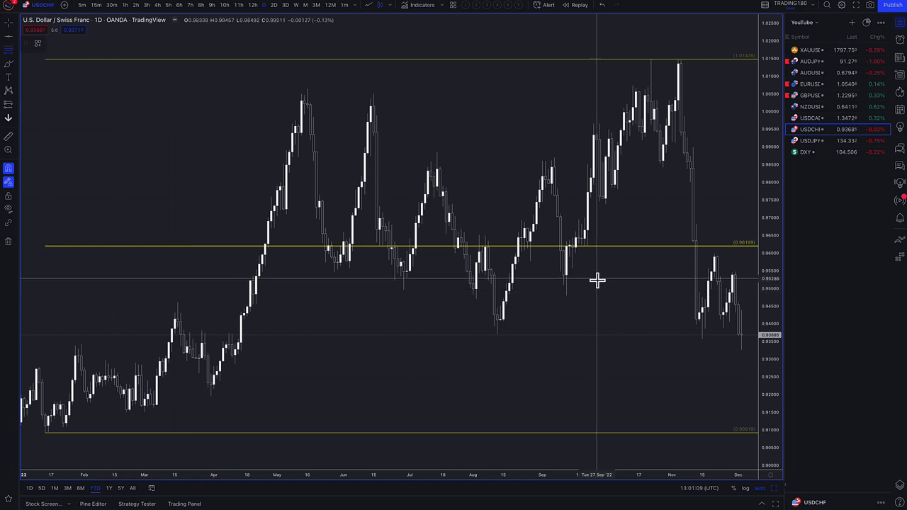
click(498, 316)
click(497, 336)
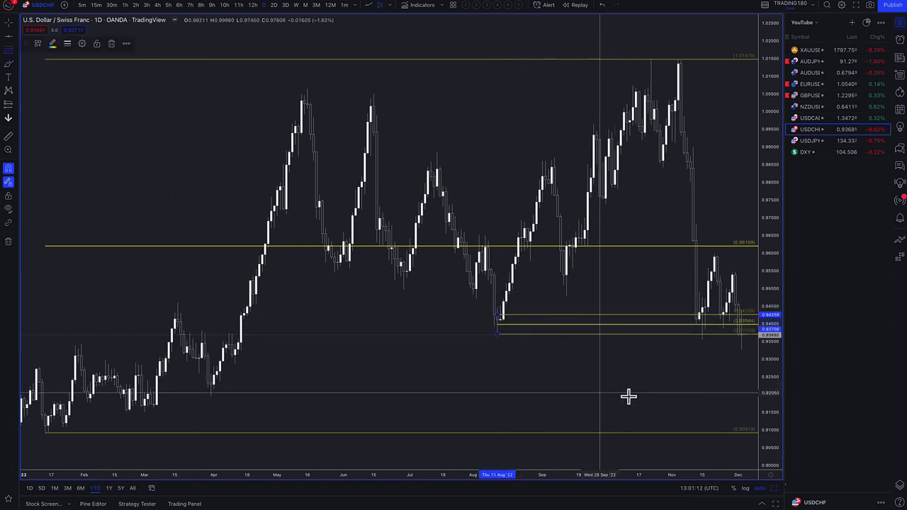
click(38, 45)
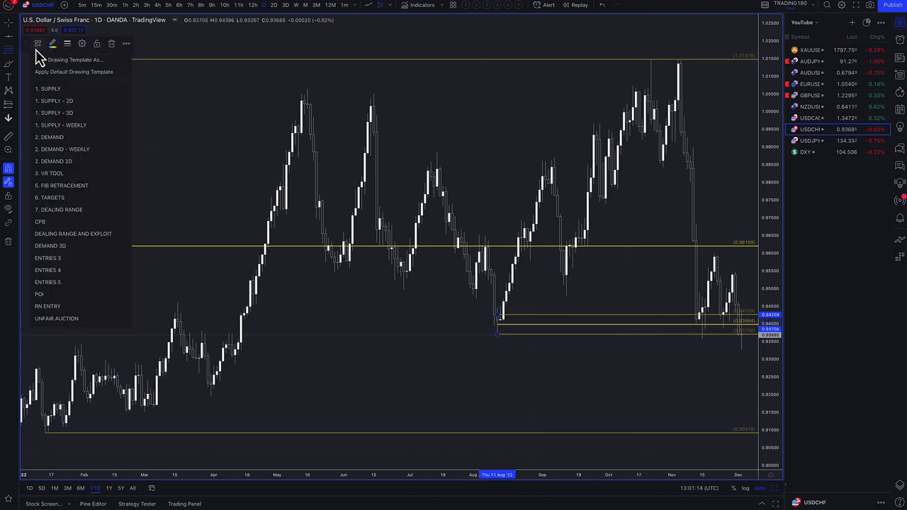
click(70, 138)
Mark three lower demand zones with Fib Retracements at 0.93414–0.92868, 0.92332–0.91950 and 0.91732–0.90919
click(234, 349)
click(235, 365)
click(211, 381)
click(199, 386)
click(208, 395)
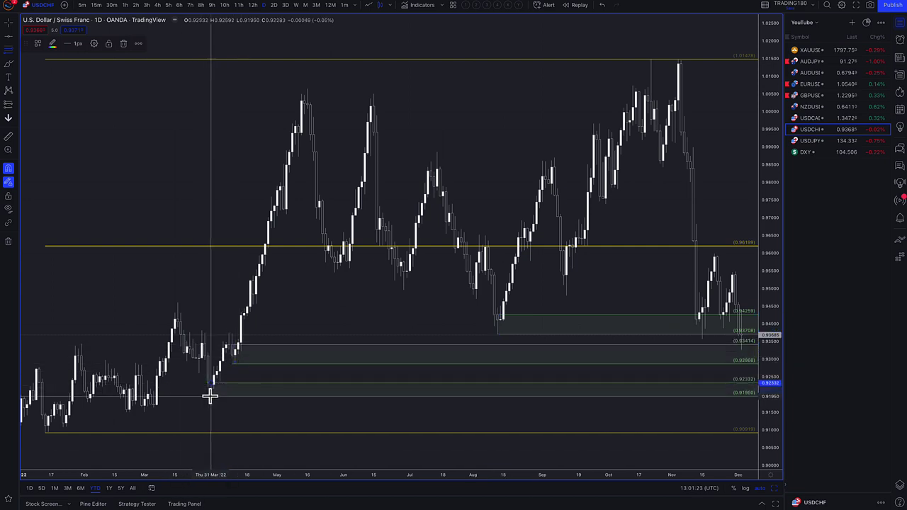
click(154, 404)
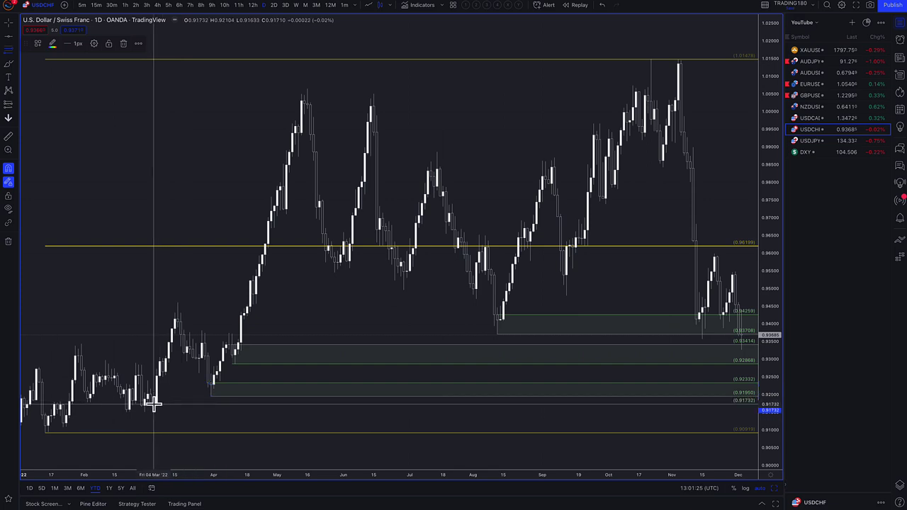
click(46, 434)
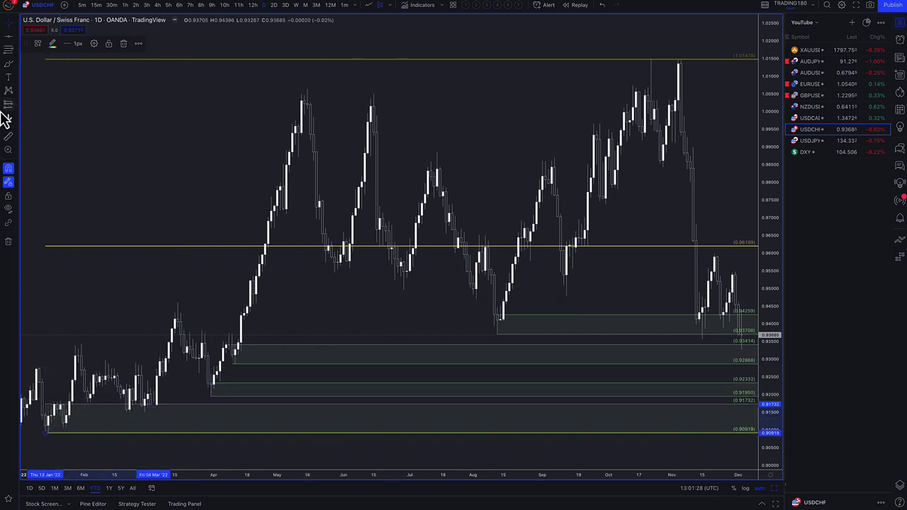
click(334, 200)
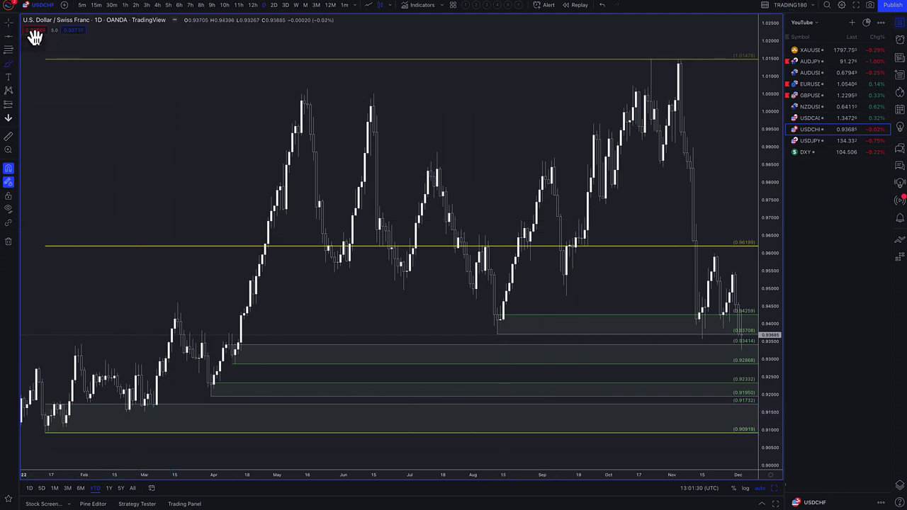
Mark the late-November highs between 0.94888 and 0.95986 with a Fib Retracement using a supply template
click(9, 50)
click(733, 292)
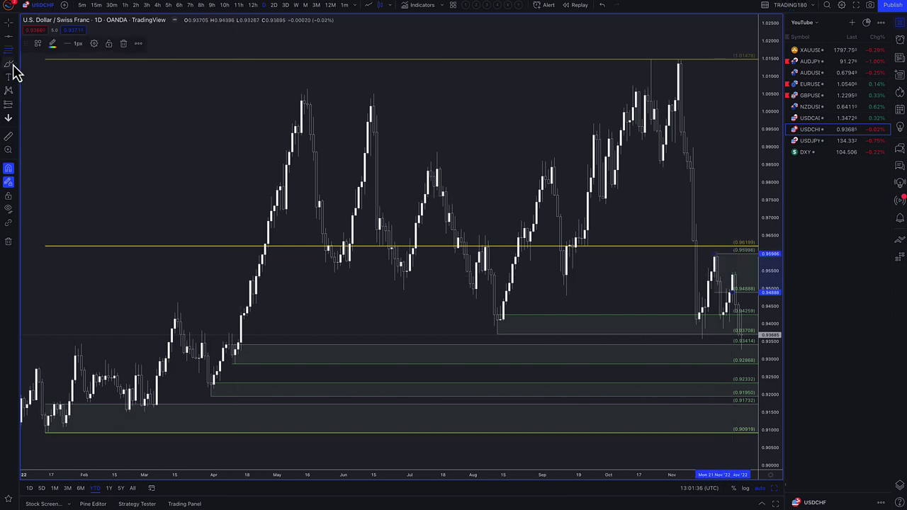
click(39, 44)
click(71, 101)
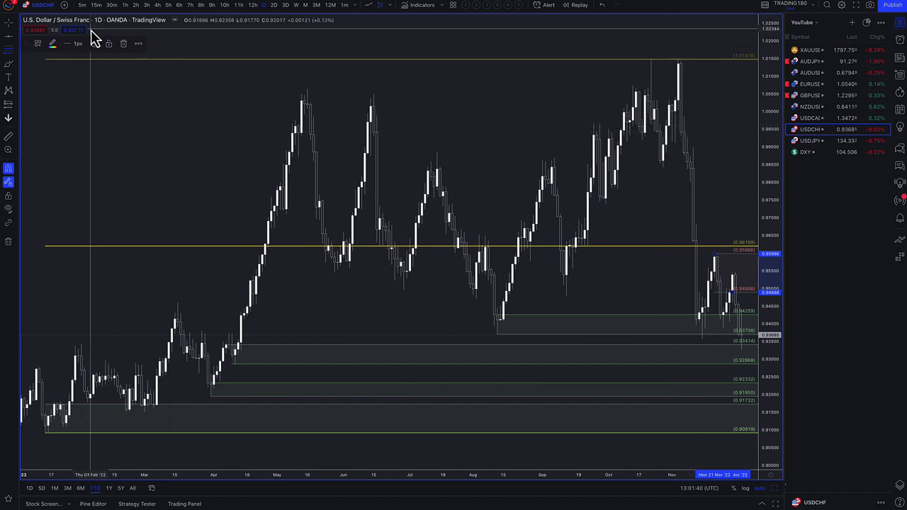
Mark two higher supply zones on the November decline with Fib Retracements at 0.98399–0.98995 and 1.00324–1.01478
click(16, 54)
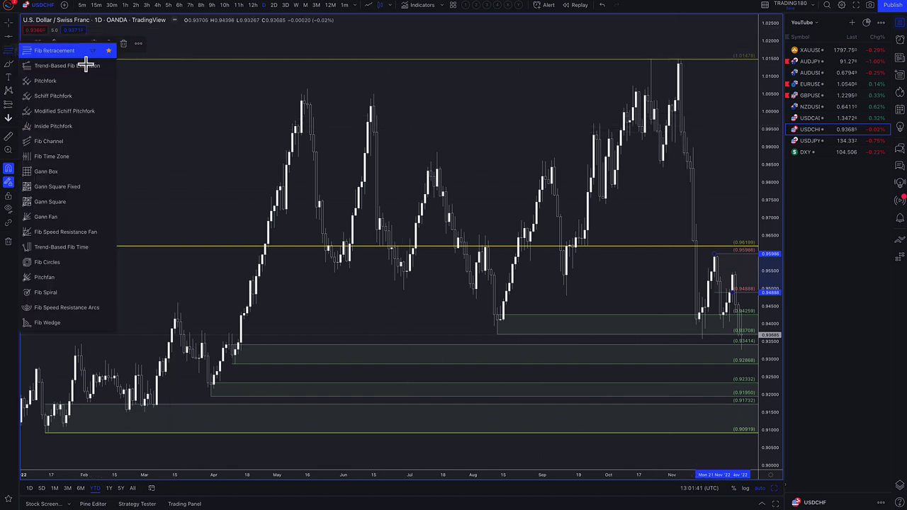
click(693, 169)
click(692, 149)
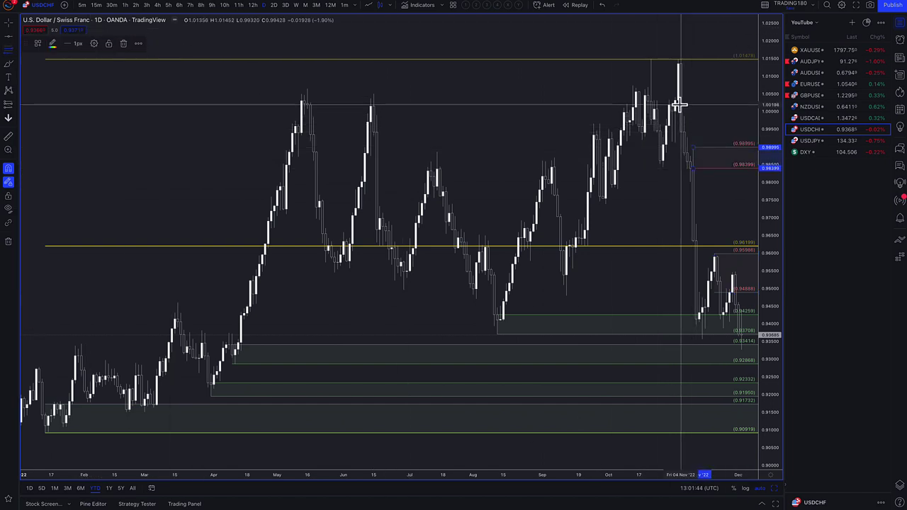
scroll(599, 145, up, 5)
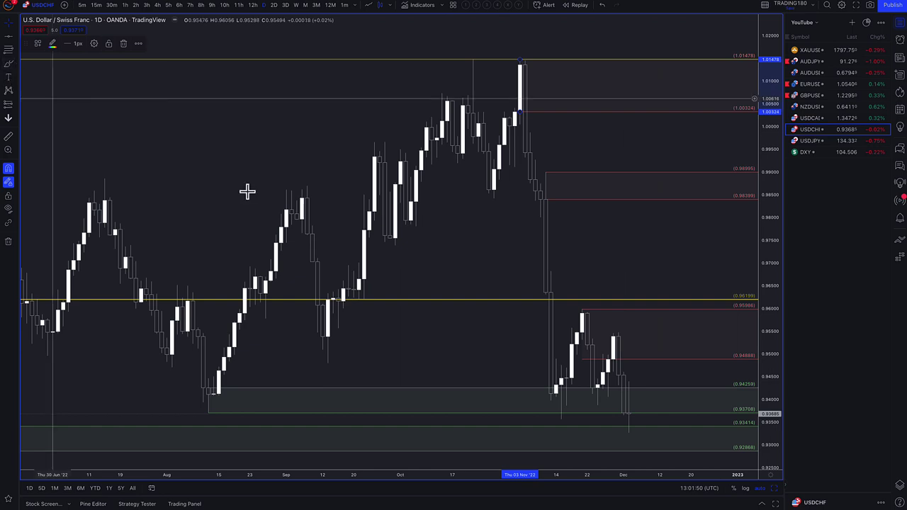
Brush a circle around the latest USDCHF candle, an arrow rising to about 0.951, and another dipping to about 0.931 before rising to about 0.949
click(74, 111)
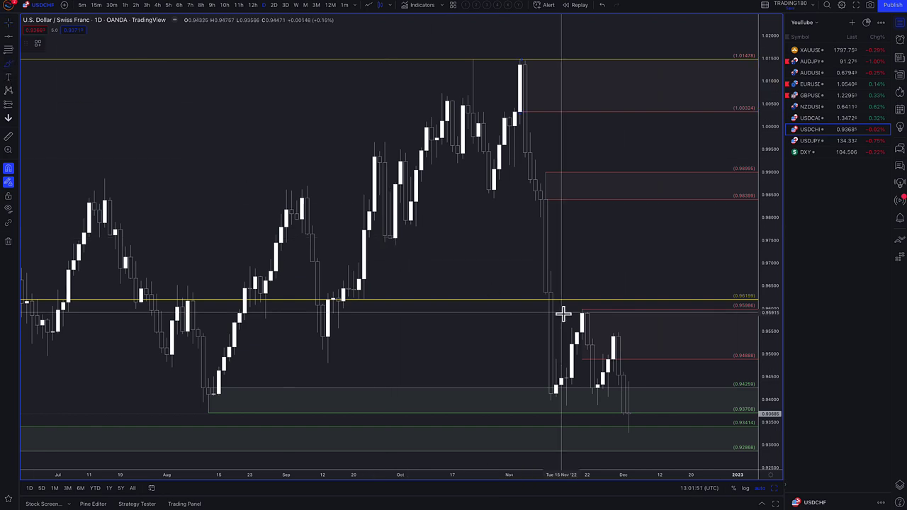
click(629, 414)
mouse_move(628, 416)
mouse_down()
mouse_move(644, 368)
mouse_move(678, 361)
mouse_move(626, 352)
mouse_move(644, 387)
mouse_up()
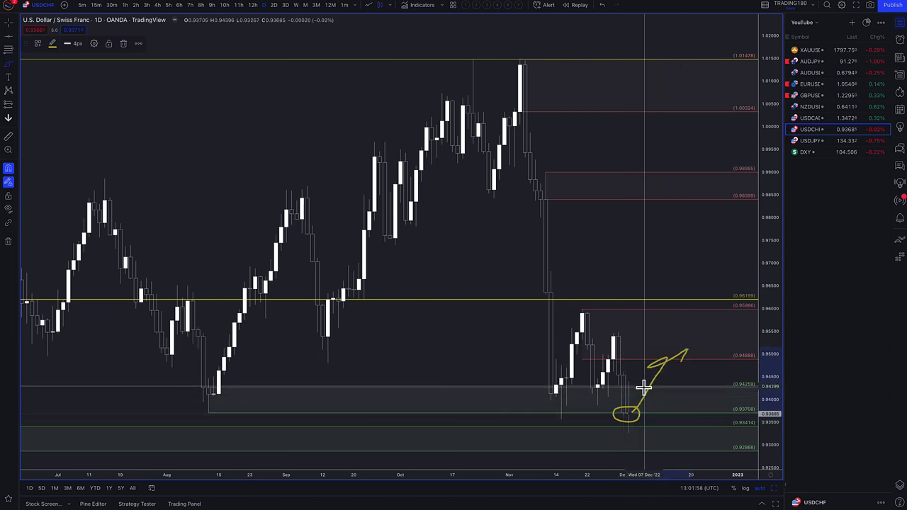
mouse_move(637, 423)
mouse_down()
mouse_move(653, 439)
mouse_move(705, 361)
mouse_move(688, 379)
mouse_move(700, 370)
mouse_up()
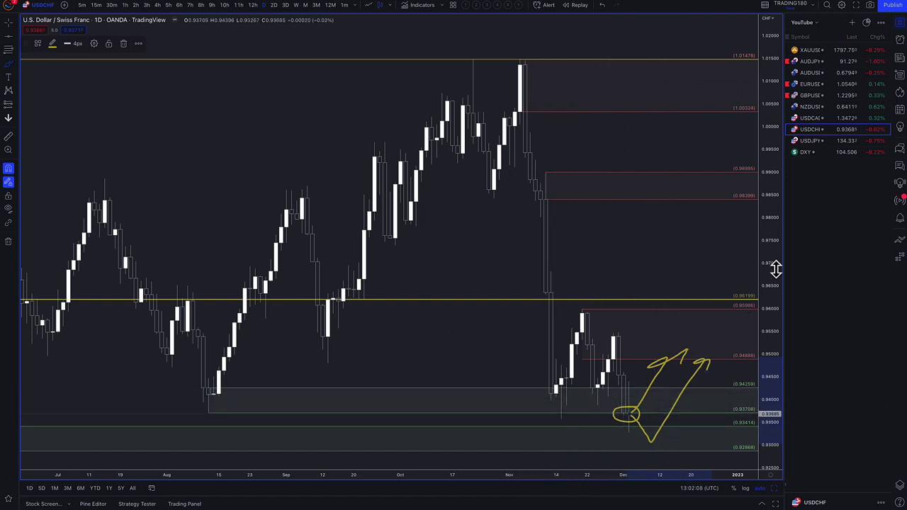
Show USDCAD year to date and mark the range from 1.24028 to 1.39780 with a Fib Retracement using the "3. VR TOOL" template
click(822, 119)
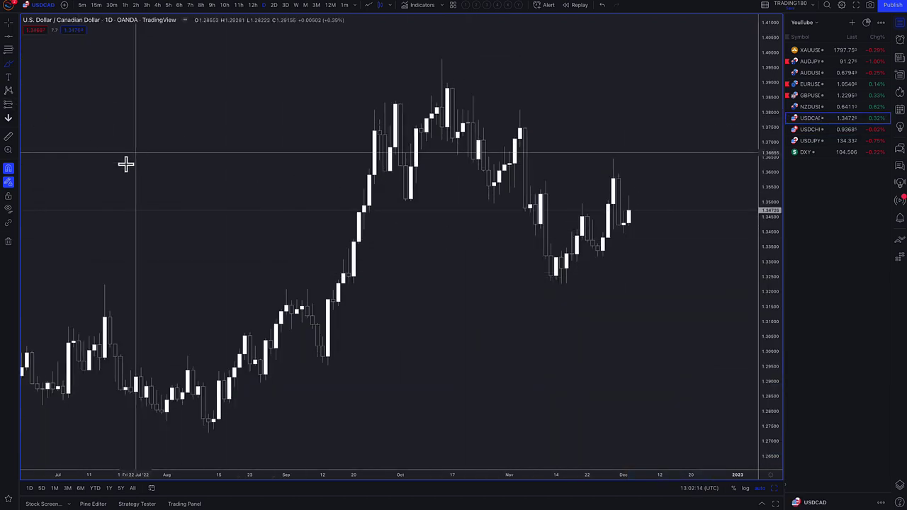
click(95, 489)
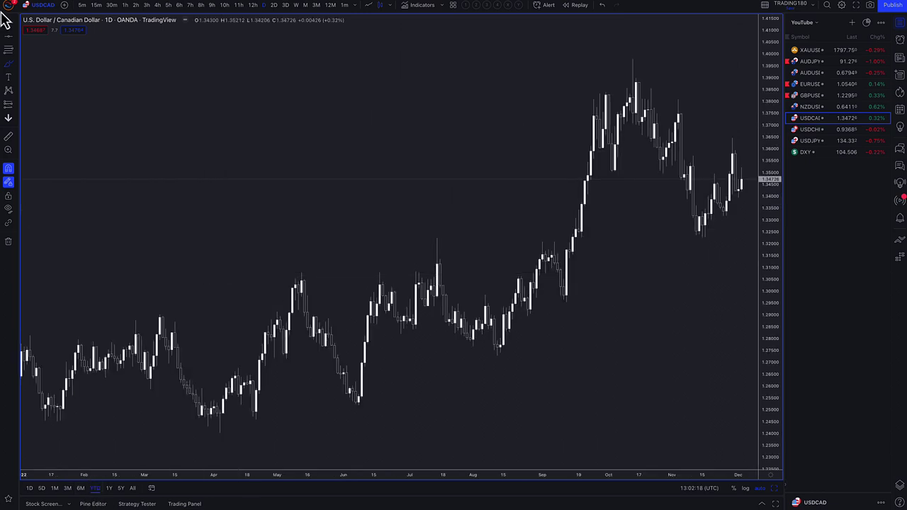
click(220, 431)
click(633, 60)
click(39, 44)
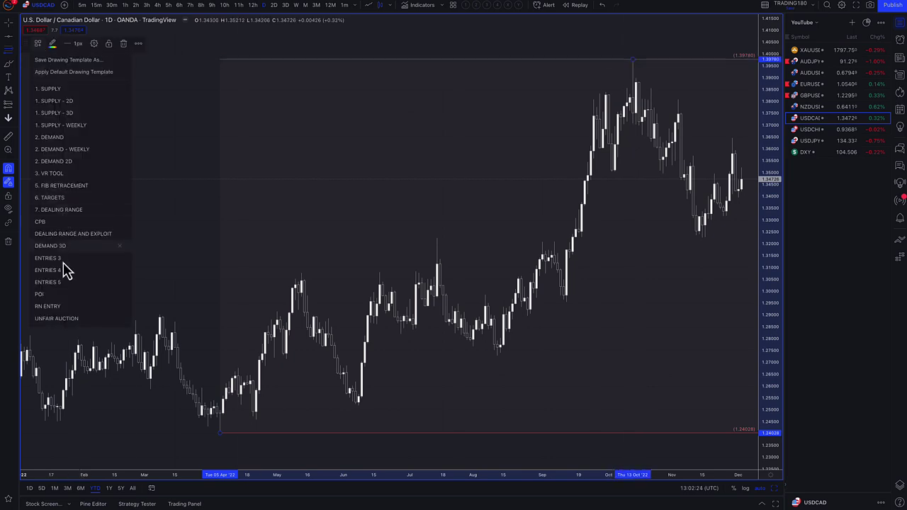
click(70, 174)
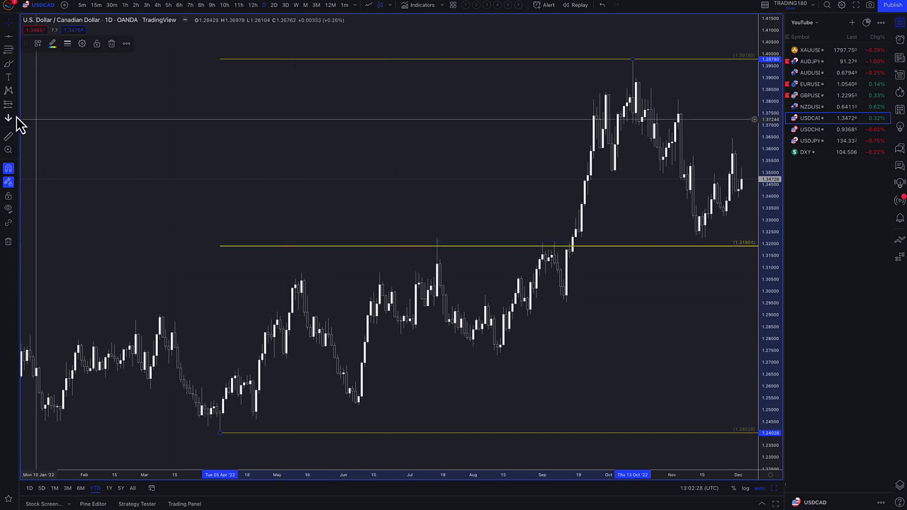
Mark the USDCAD mid-November lows between 1.33540 and 1.32262 with a Fib Retracement using the "2. DEMAND" template
scroll(362, 180, right, 5)
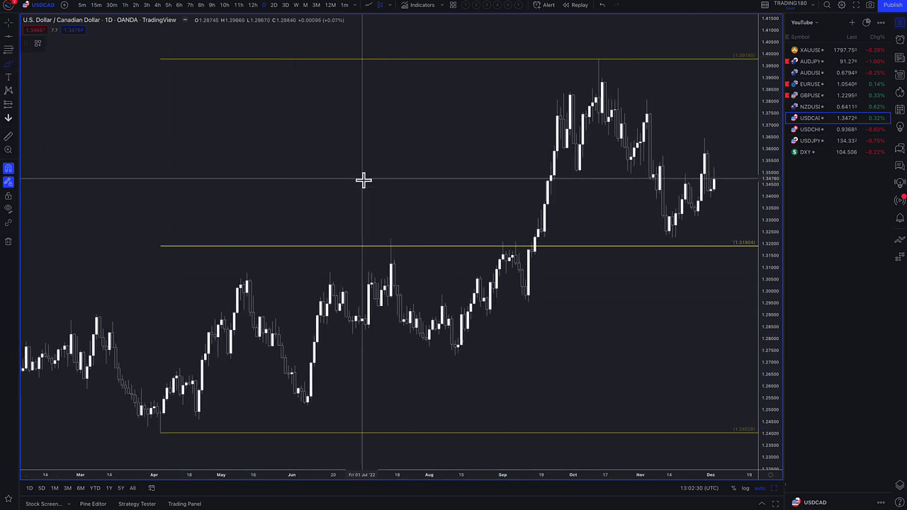
click(9, 51)
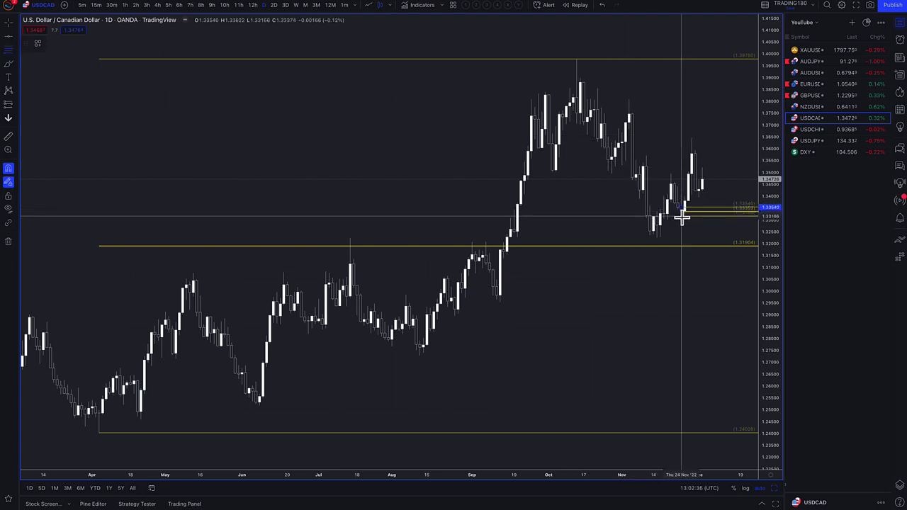
drag(682, 218, 657, 241)
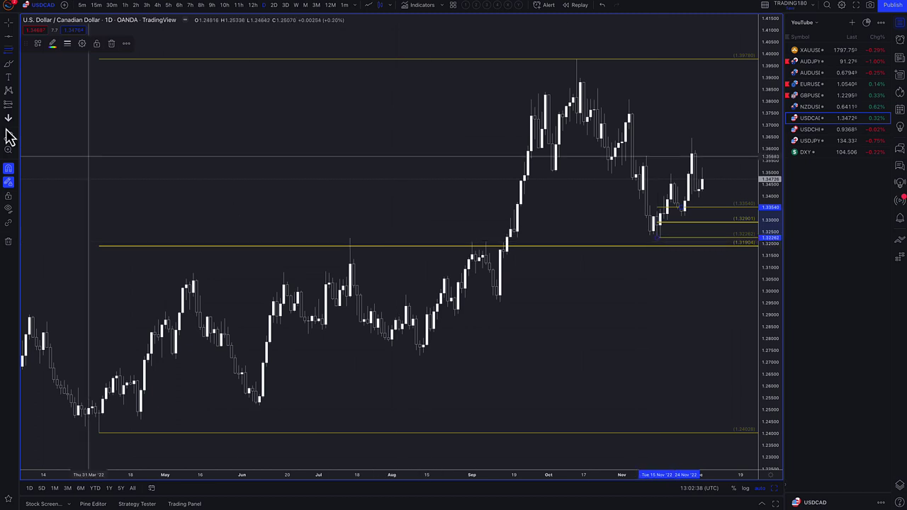
click(39, 44)
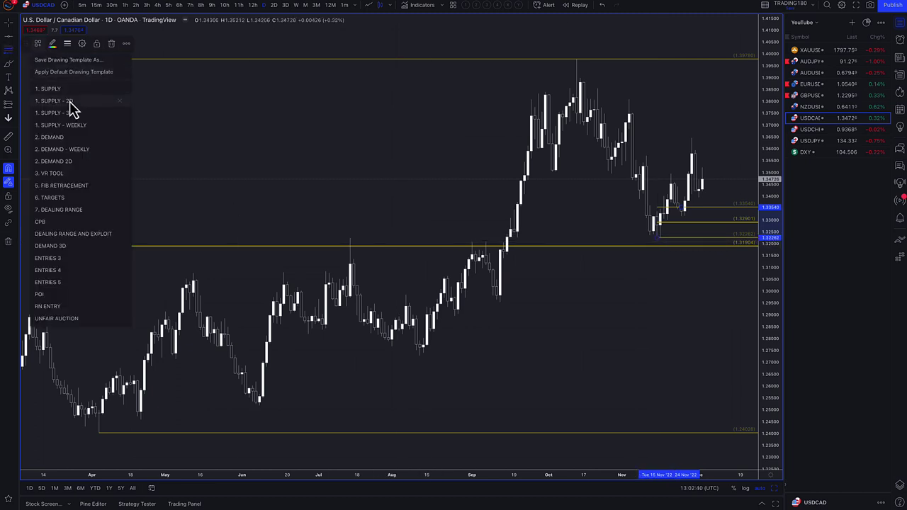
click(68, 139)
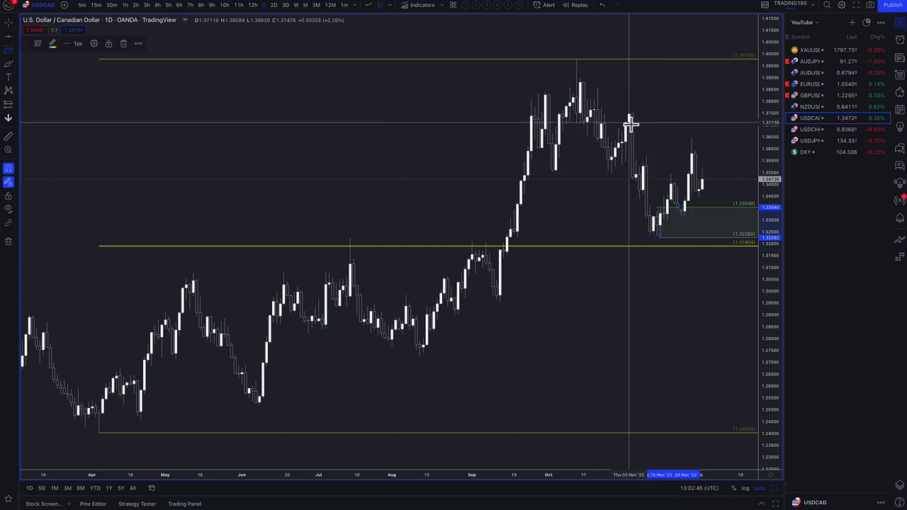
Mark the USDCAD October high between 1.37118 and 1.39780 with a Fib Retracement using the "1. SUPPLY" template
mouse_move(630, 123)
mouse_down()
mouse_move(630, 107)
mouse_move(578, 63)
mouse_up()
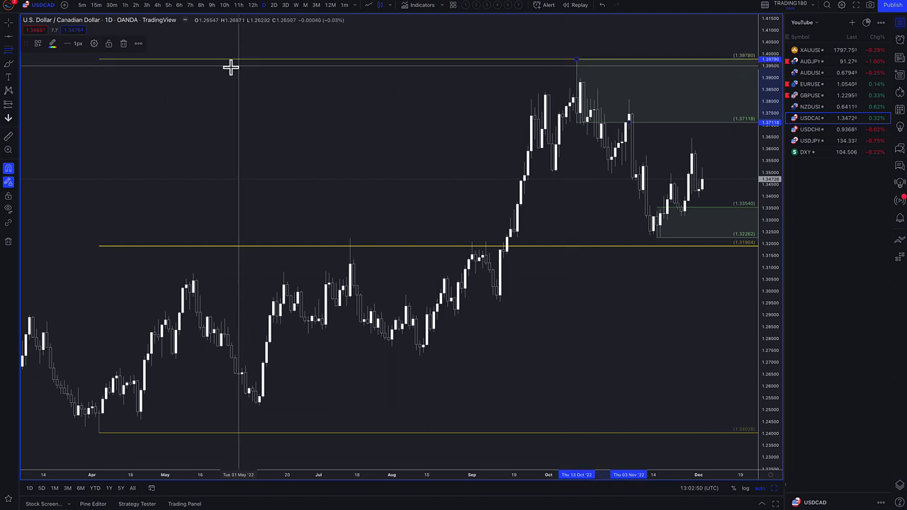
click(39, 45)
click(76, 90)
Brush a projected USDCAD path from the latest candle, dipping into the demand zone to about 1.325 and rising with an arrow to about 1.347
scroll(690, 134, up, 5)
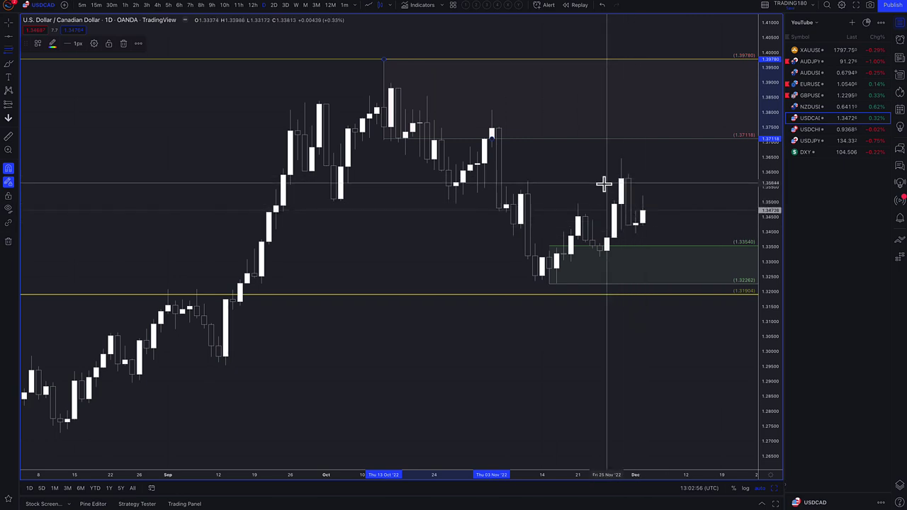
scroll(638, 206, down, 2)
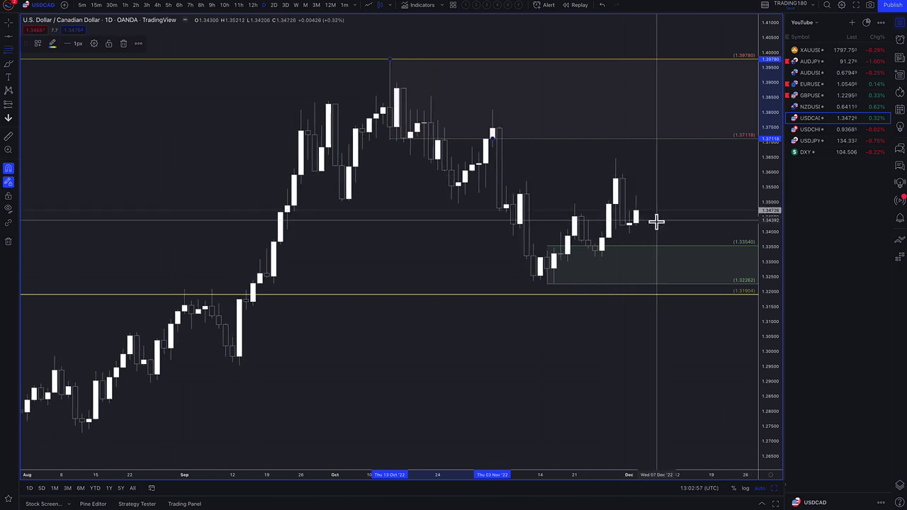
click(8, 64)
mouse_move(633, 224)
mouse_down()
mouse_move(650, 273)
mouse_move(662, 278)
mouse_move(687, 234)
mouse_move(706, 231)
mouse_up()
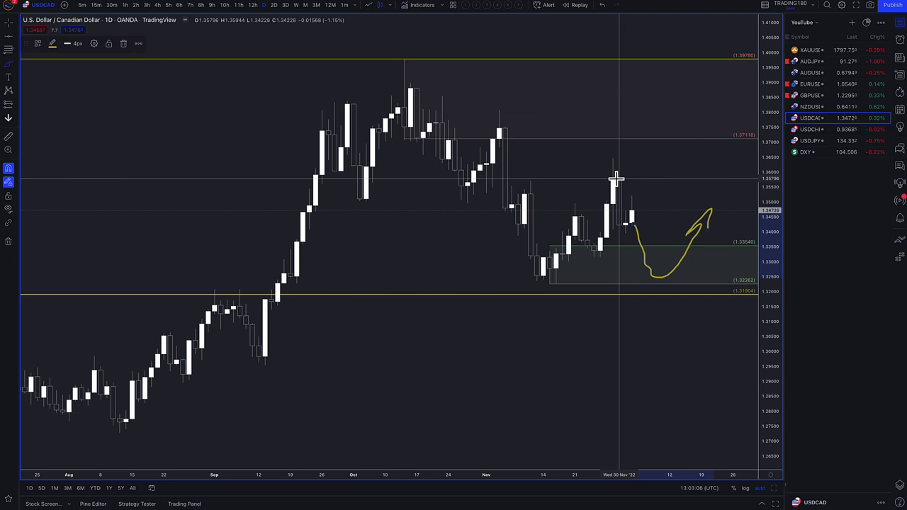
Brush a second projected USDCAD path from about 1.36, rising into the supply zone to about 1.395 and falling with an arrow to about 1.36
mouse_move(616, 178)
mouse_down()
mouse_move(654, 73)
mouse_move(671, 73)
mouse_move(709, 163)
mouse_up()
scroll(668, 205, down, 3)
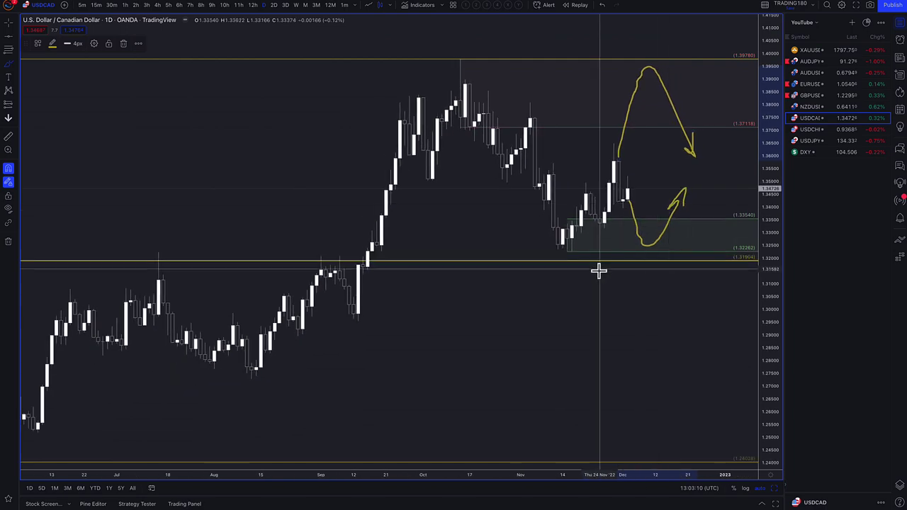
scroll(696, 258, down, 2)
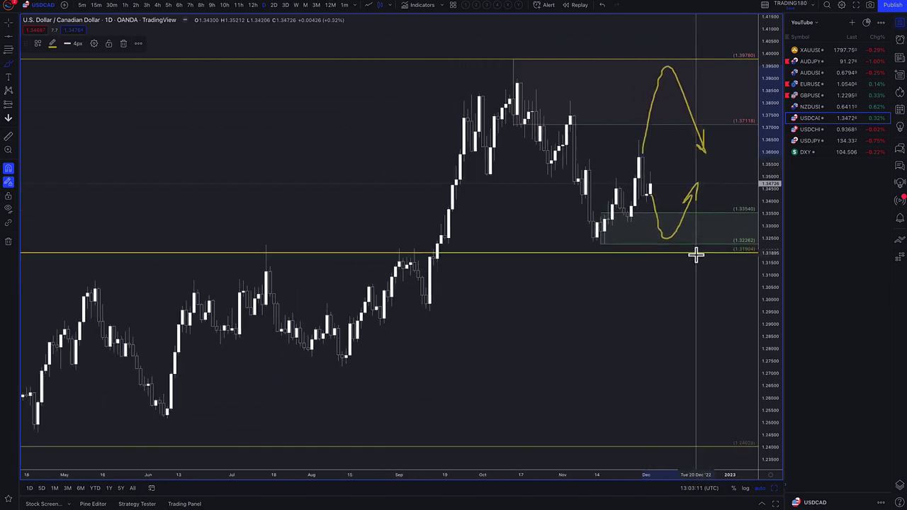
Show the NZDUSD chart and mark the mid-August high between 0.64306 and 0.64685 with a Fib Retracement supply zone
click(814, 108)
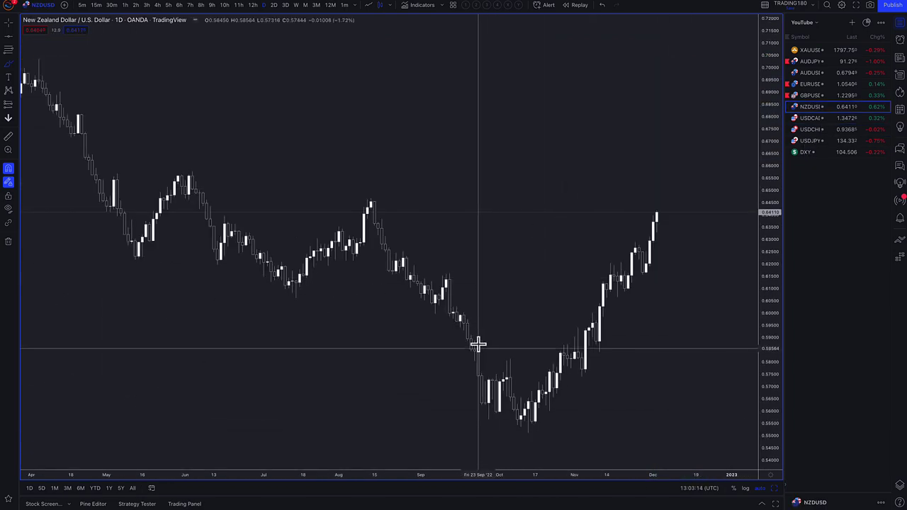
scroll(477, 345, down, 2)
scroll(478, 345, up, 3)
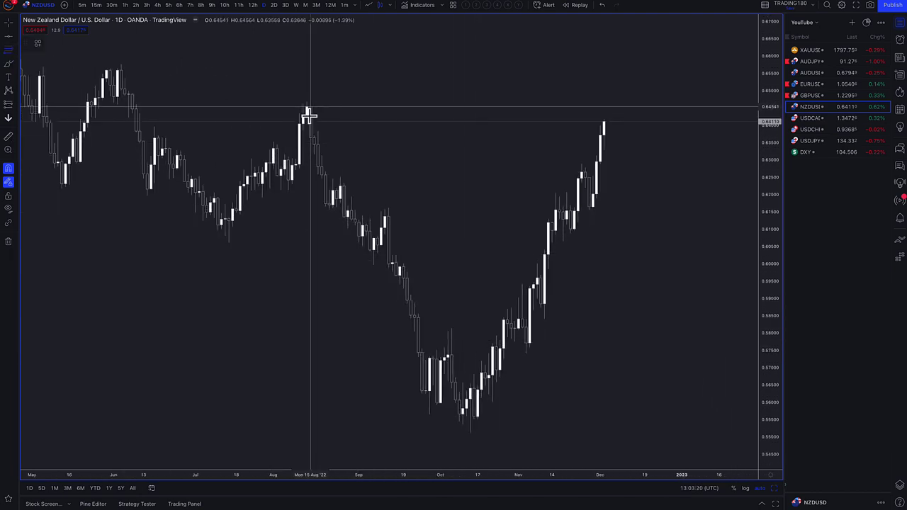
mouse_move(309, 116)
mouse_down()
mouse_move(308, 104)
mouse_move(460, 160)
mouse_move(336, 101)
mouse_move(317, 103)
mouse_move(314, 114)
mouse_move(306, 104)
mouse_up()
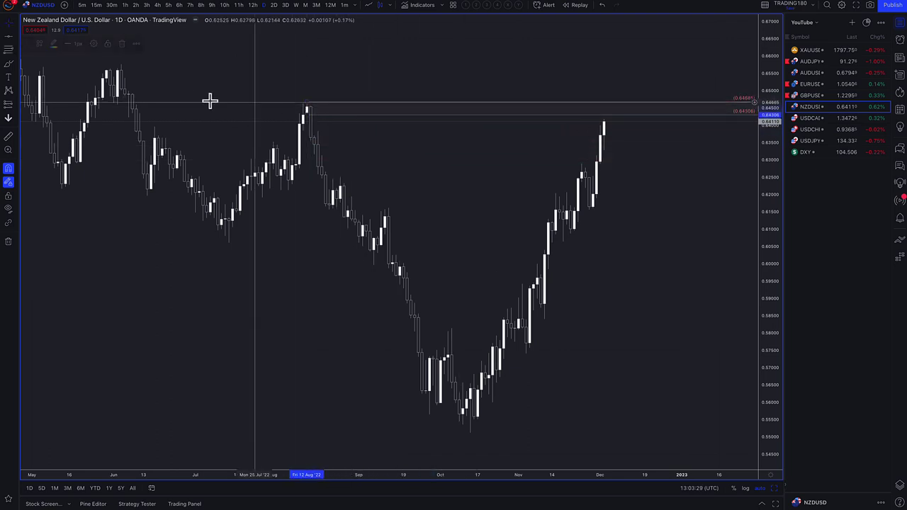
Mark the NZDUSD early-June high between 0.64830 and 0.65763 with a Fib Retracement supply zone
click(9, 51)
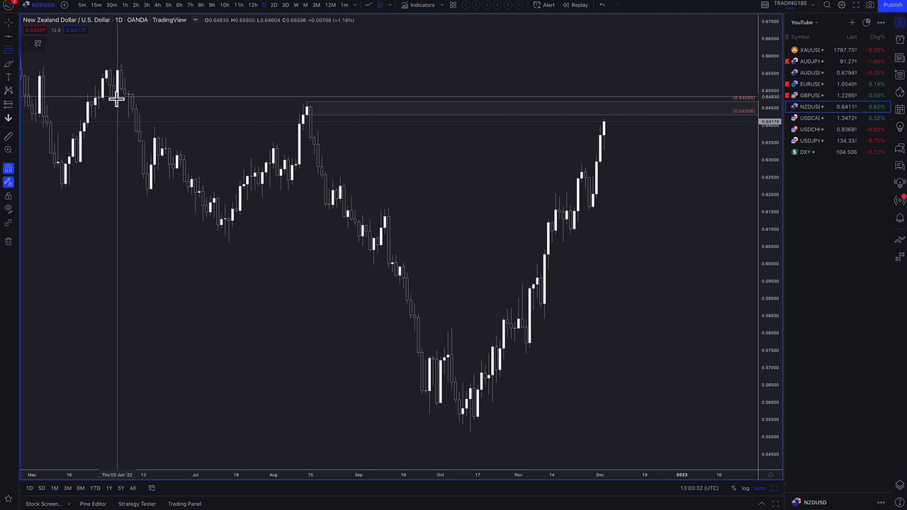
click(117, 97)
click(120, 65)
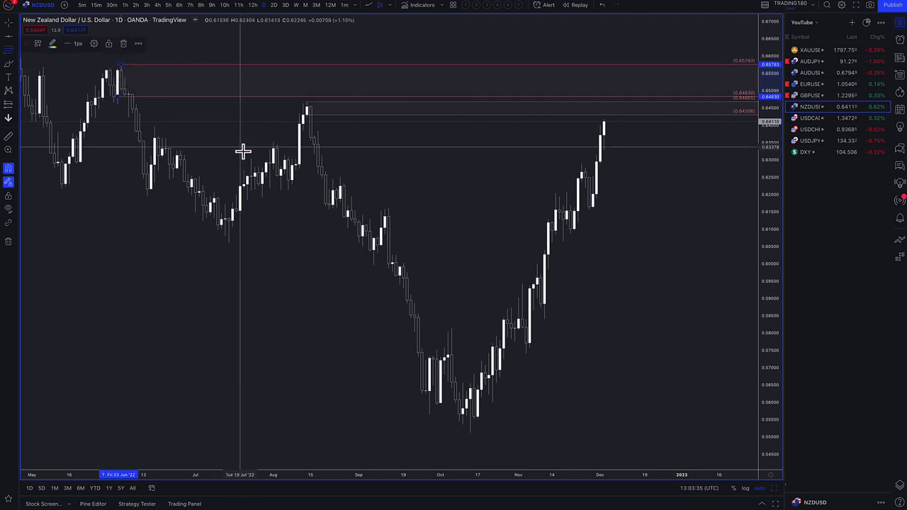
Mark two NZDUSD November demand zones with Fib Retracements using the "2. DEMAND" template: 0.62494 to 0.61560, and directly below it down to 0.60643
click(6, 64)
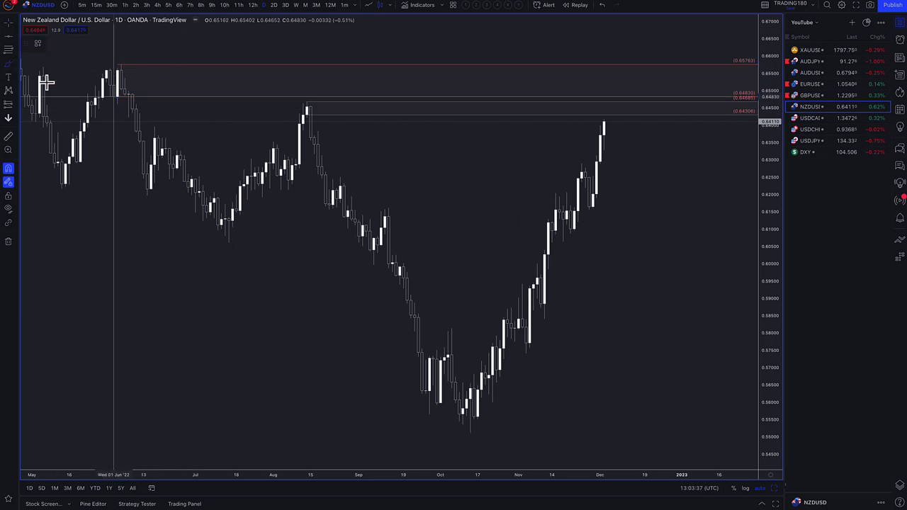
click(591, 211)
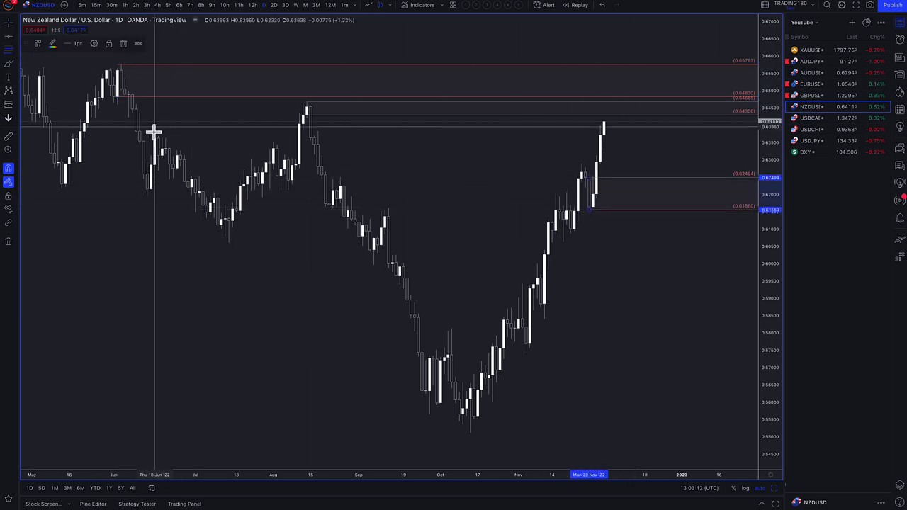
click(39, 44)
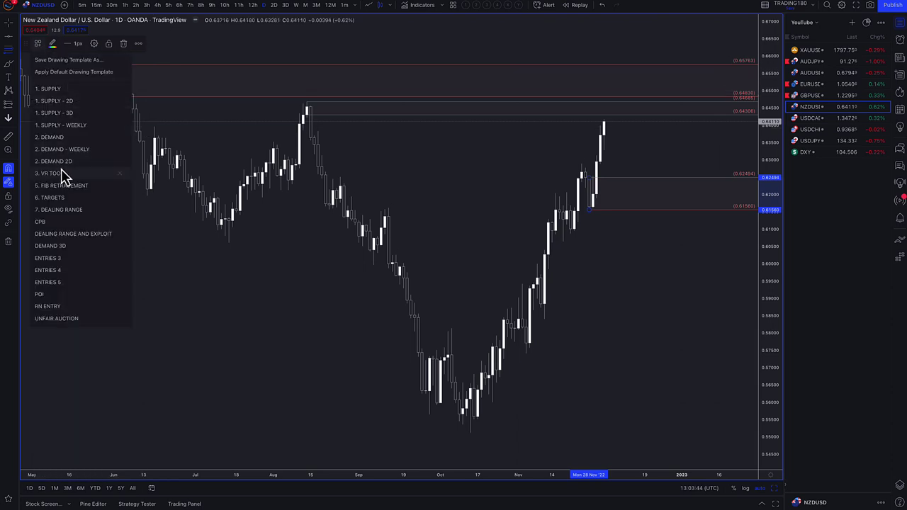
click(67, 139)
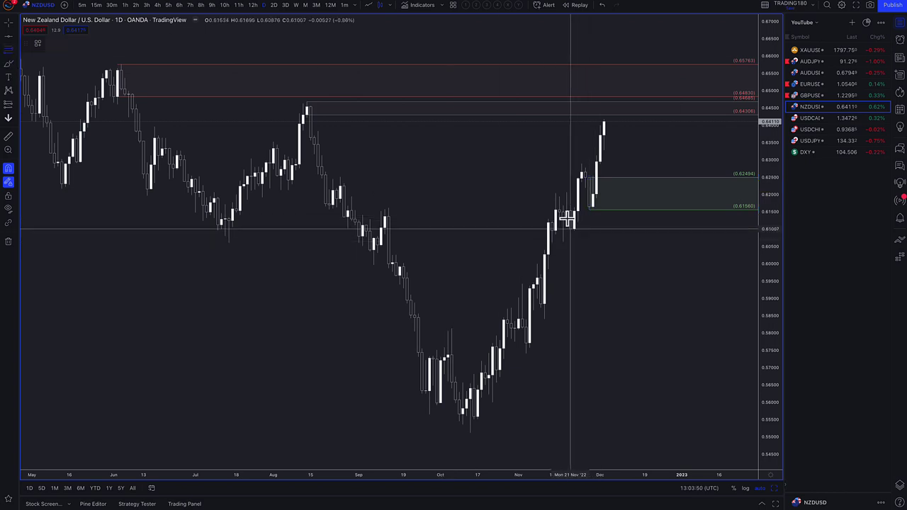
drag(572, 212, 565, 244)
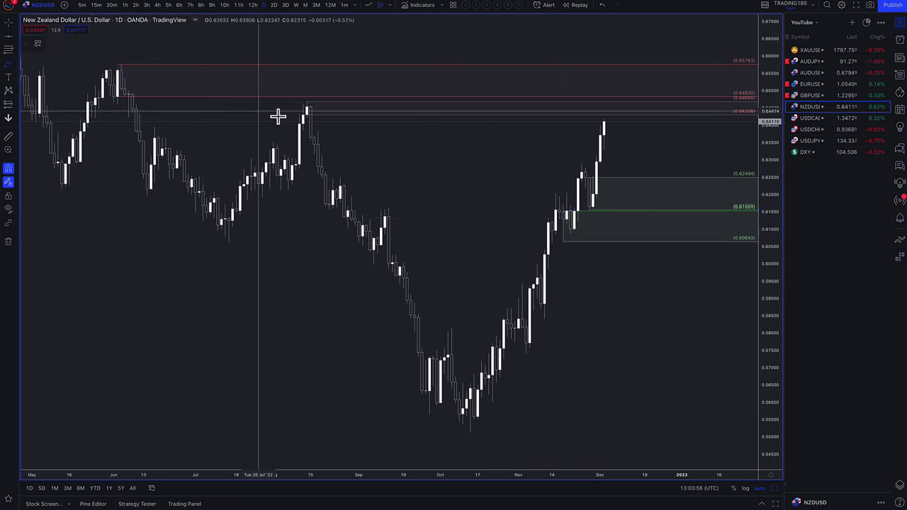
Brush an NZDUSD path from the latest candle down to about 0.618 and up with an arrow to about 0.632, and circle the August supply zone above the candle
click(13, 70)
click(43, 65)
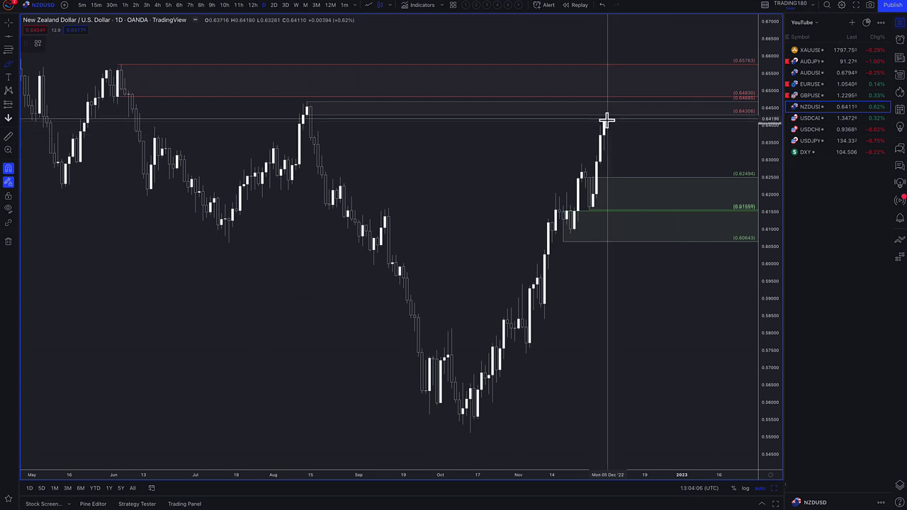
mouse_move(607, 120)
mouse_down()
mouse_move(640, 205)
mouse_move(665, 159)
mouse_move(680, 170)
mouse_up()
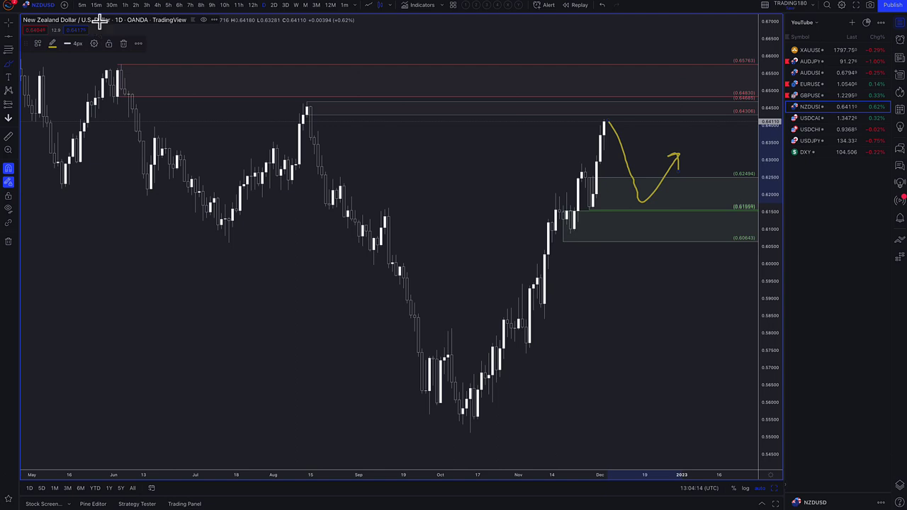
mouse_move(614, 103)
mouse_down()
mouse_move(601, 117)
mouse_move(638, 104)
mouse_move(614, 97)
mouse_move(634, 125)
mouse_up()
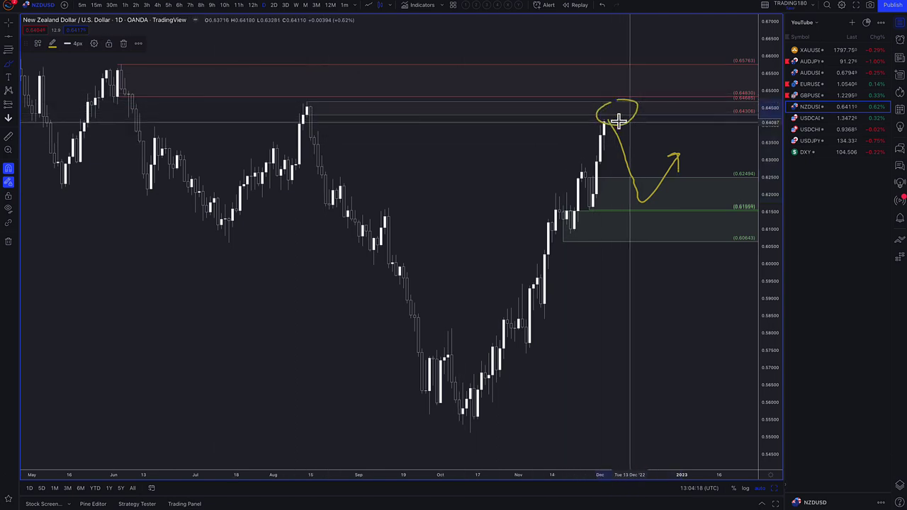
Brush over NZDUSD's fall from August and rally from October, and extend a stepped downward projection from the latest high to about 0.592
scroll(615, 197, down, 3)
scroll(616, 196, up, 2)
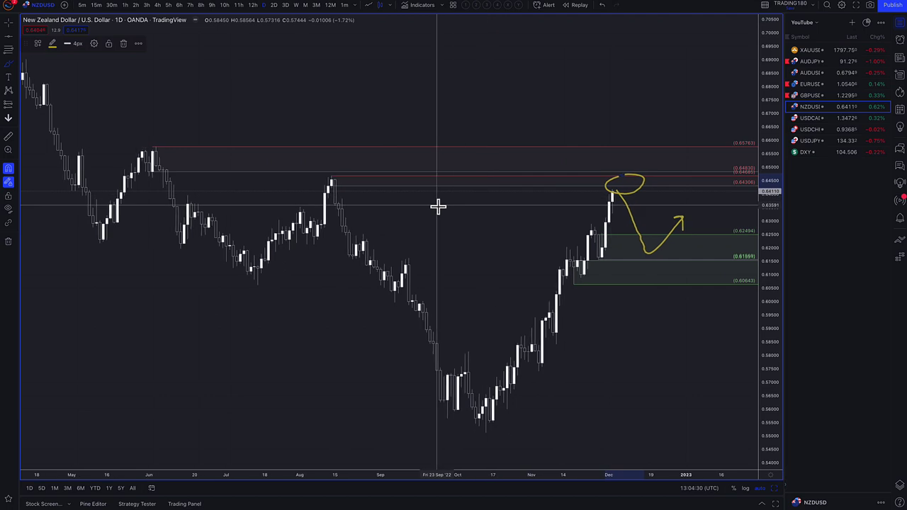
scroll(590, 164, up, 2)
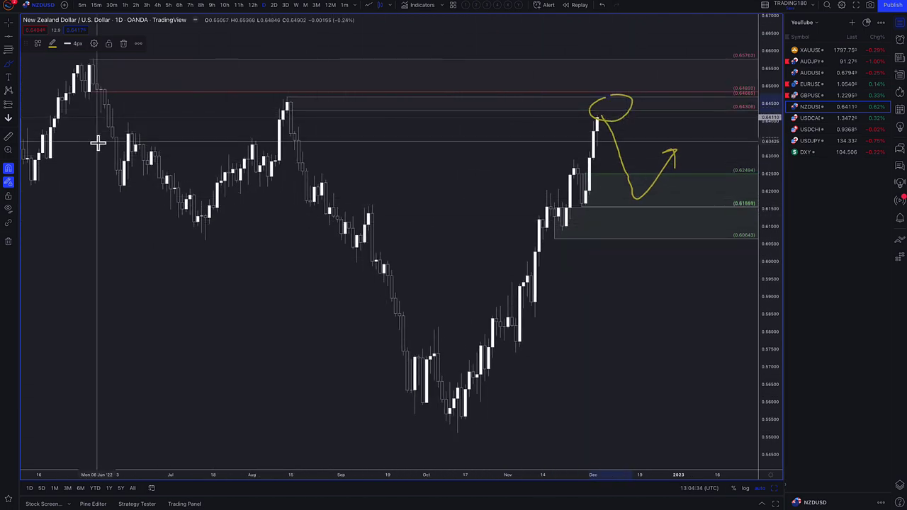
click(11, 73)
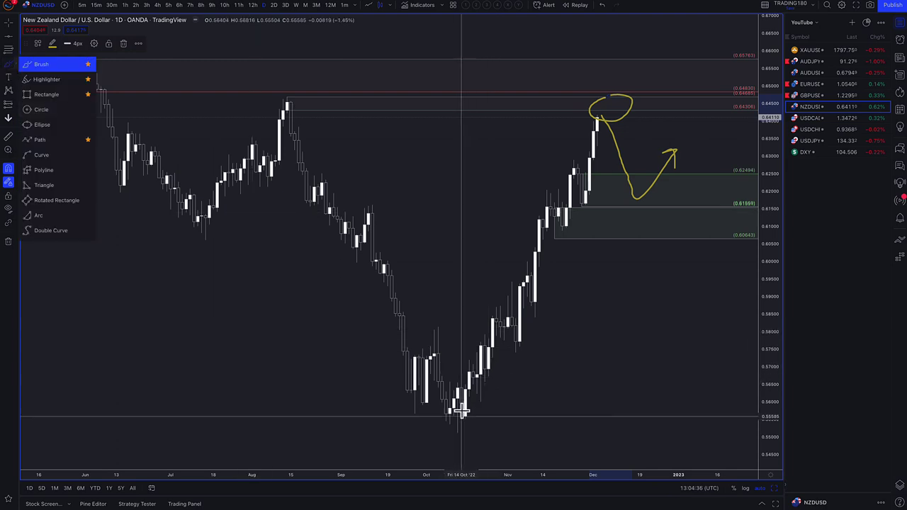
click(40, 63)
mouse_move(462, 414)
mouse_down()
mouse_move(530, 296)
mouse_move(543, 227)
mouse_move(599, 117)
mouse_move(609, 192)
mouse_move(675, 290)
mouse_up()
mouse_move(280, 119)
mouse_down()
mouse_move(331, 203)
mouse_move(369, 228)
mouse_move(395, 355)
mouse_move(421, 411)
mouse_move(442, 421)
mouse_move(536, 253)
mouse_up()
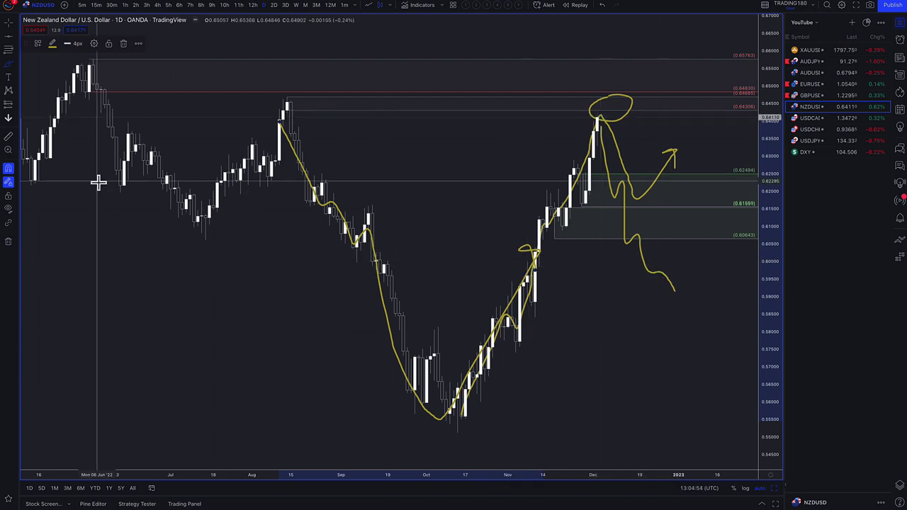
Circle the end of the NZDUSD downward projection around 0.593 and mark the demand zone from 0.59595 to 0.58407 with a Fib Retracement
drag(670, 267, 648, 265)
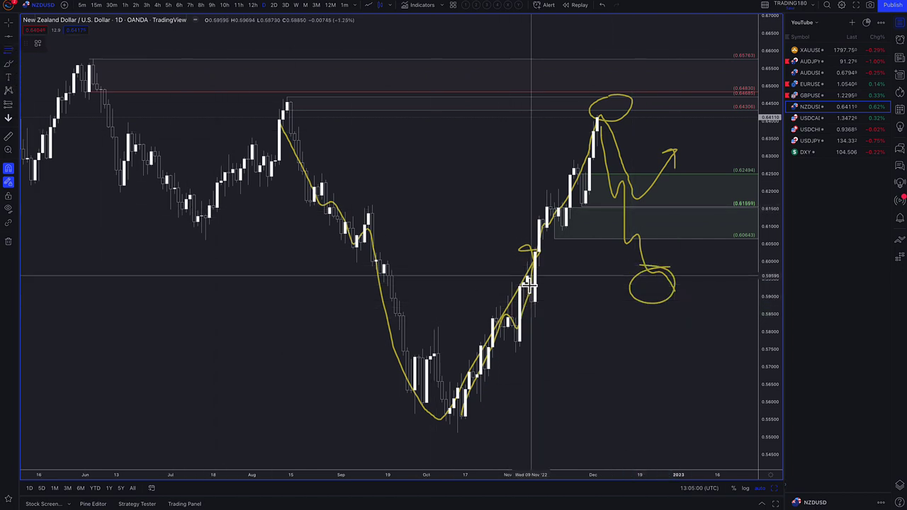
drag(534, 276, 539, 316)
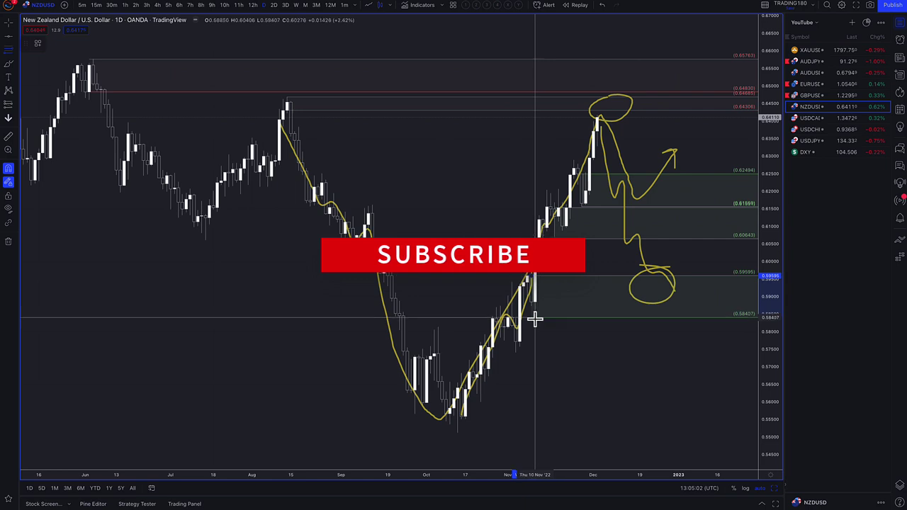
scroll(575, 275, down, 3)
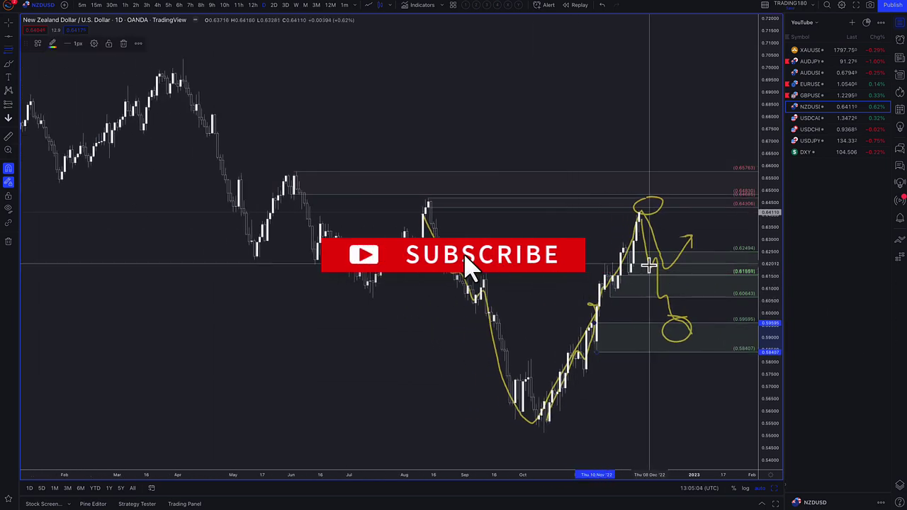
Show the GBPUSD chart and mark the early-August highs between 1.20742 and 1.22938 with a Fib Retracement using the "1. SUPPLY" template
click(813, 96)
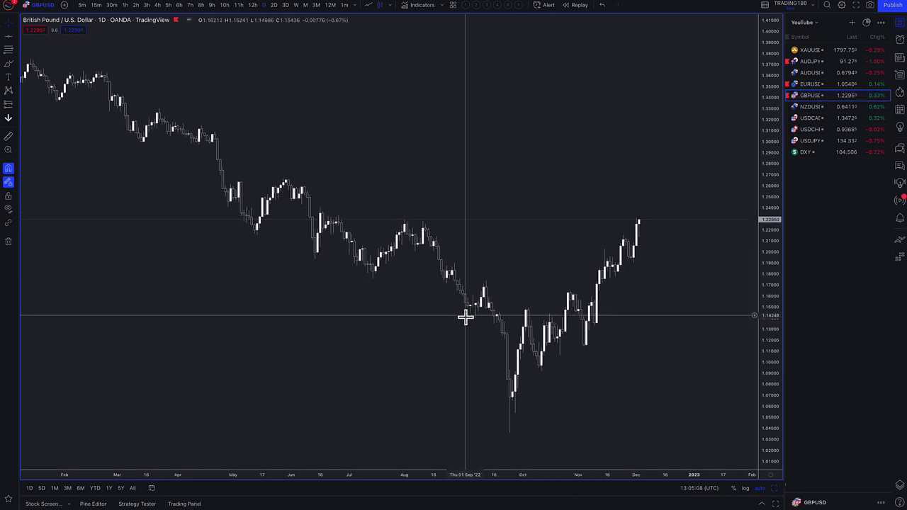
scroll(465, 317, up, 5)
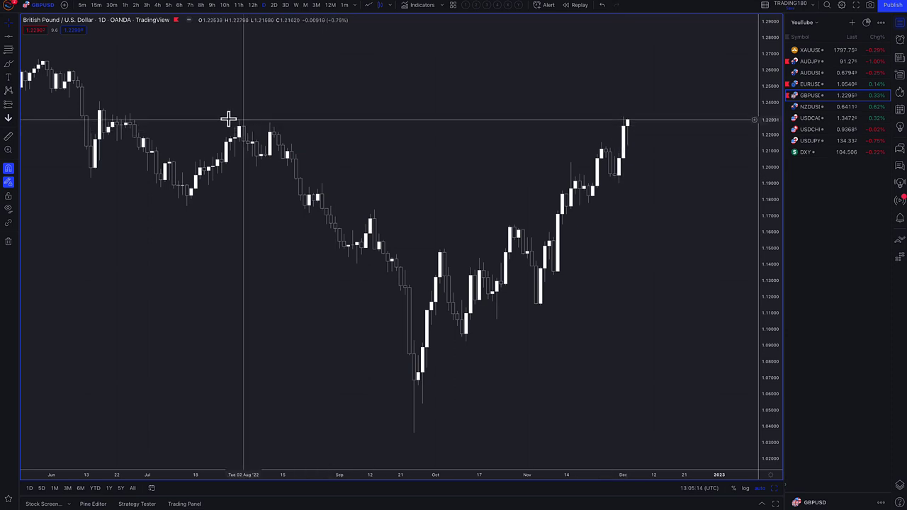
click(7, 51)
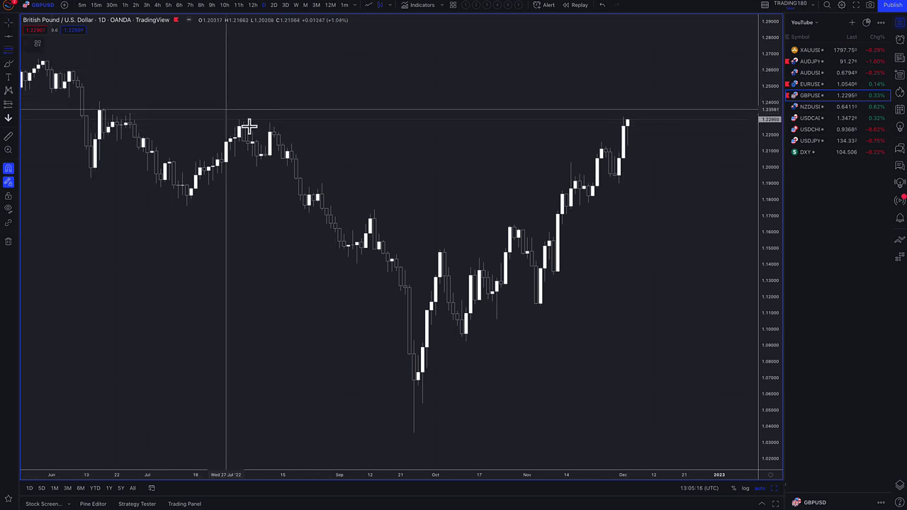
drag(272, 154, 240, 117)
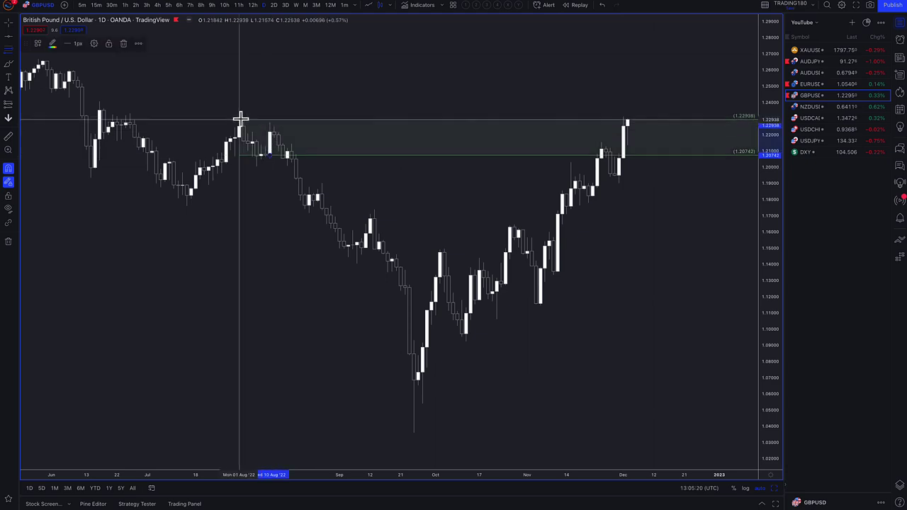
click(38, 44)
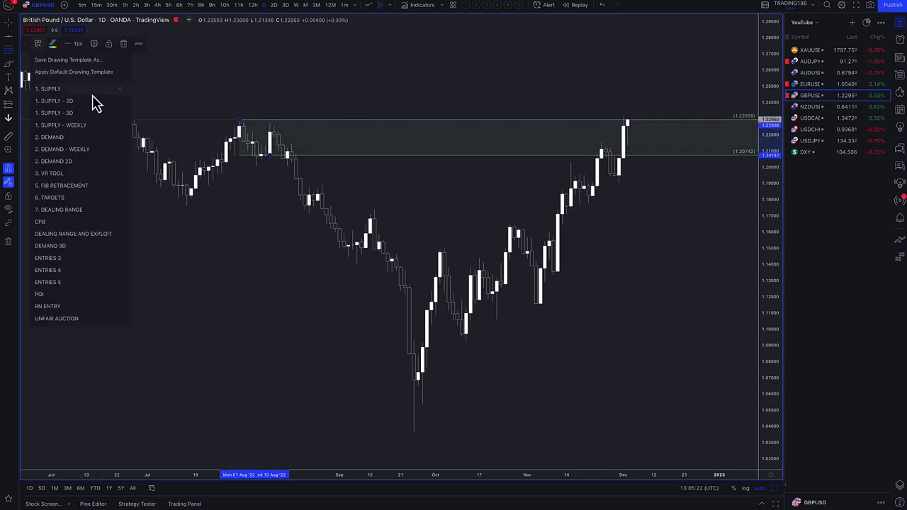
click(56, 93)
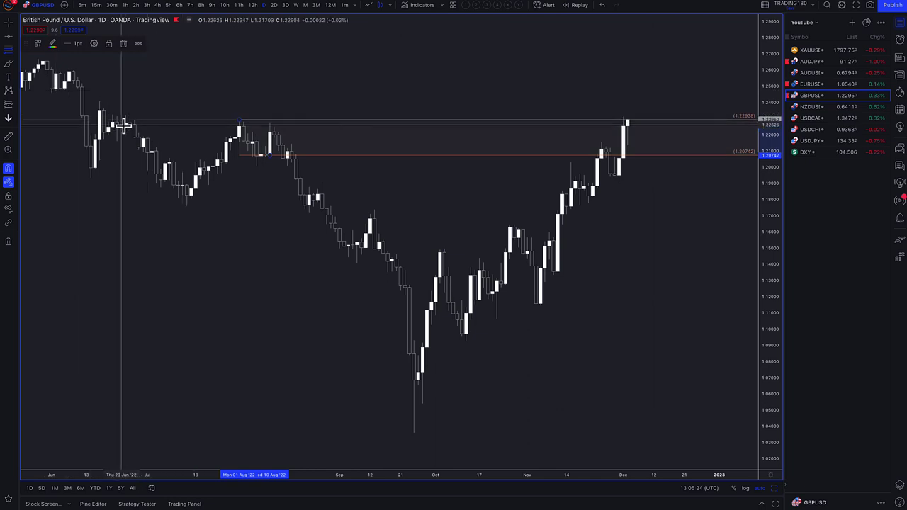
Mark the GBPUSD June high between 1.22604 and 1.24066 with a Fib Retracement supply zone and remove the August supply zone
drag(119, 123, 102, 102)
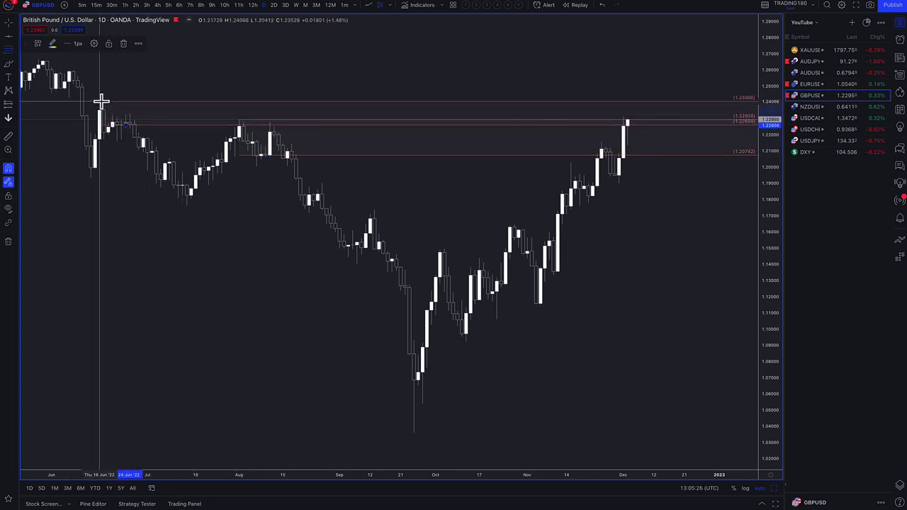
right_click(401, 183)
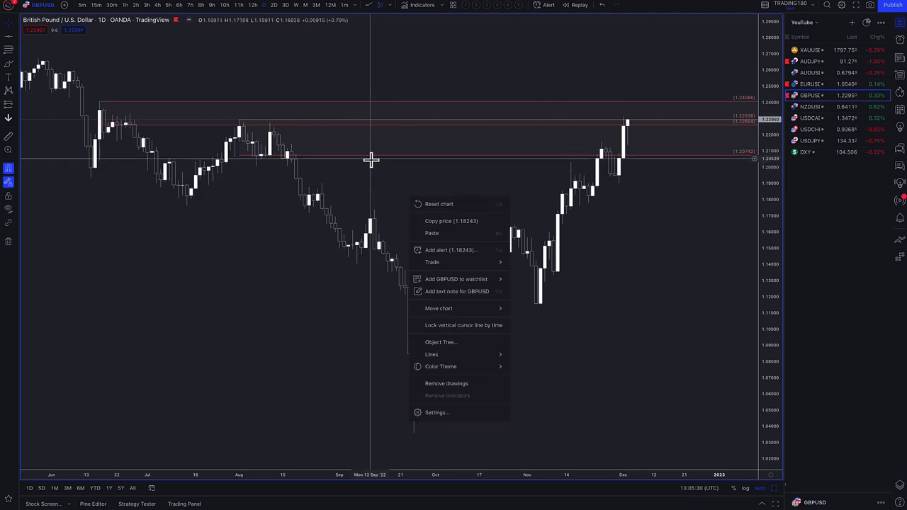
click(374, 165)
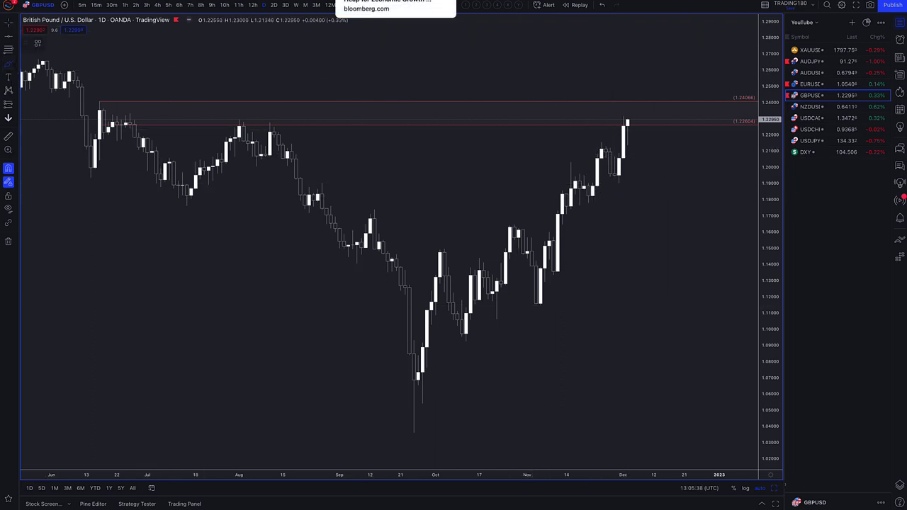
Switch to the Bloomberg article on Britain's economic growth potential and highlight its headline and the summary point about the UK tax burden to read them
click(362, 0)
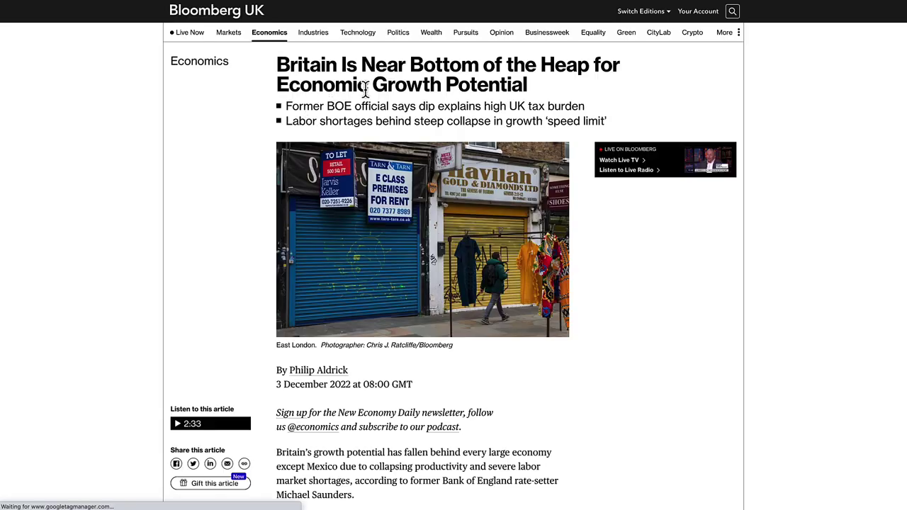
drag(335, 85, 543, 88)
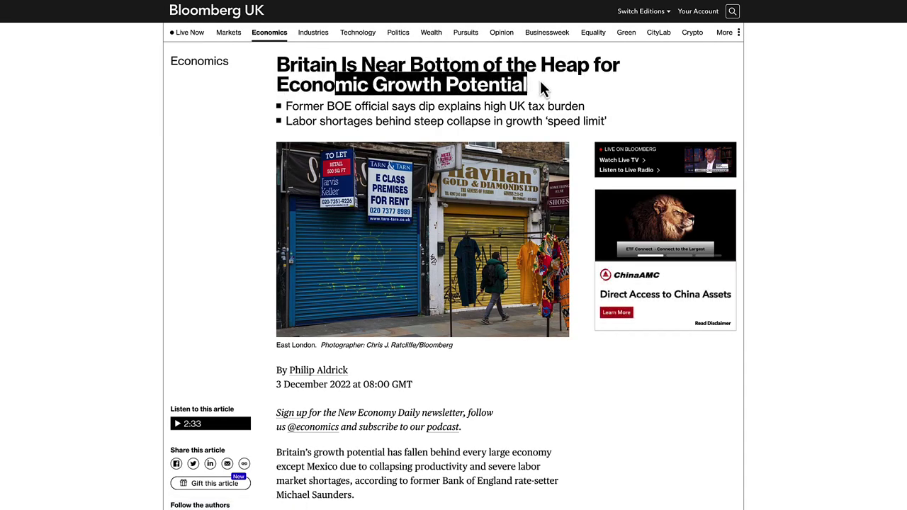
click(451, 84)
drag(364, 67, 592, 89)
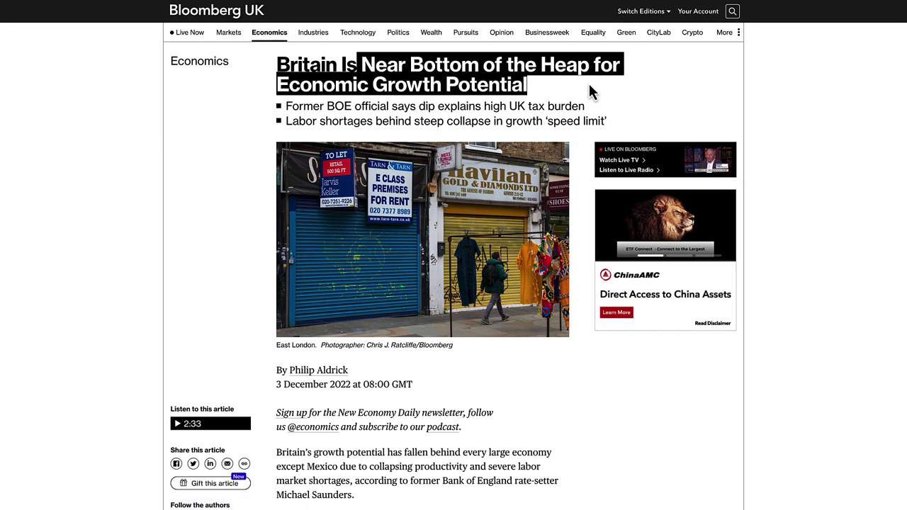
drag(285, 107, 505, 113)
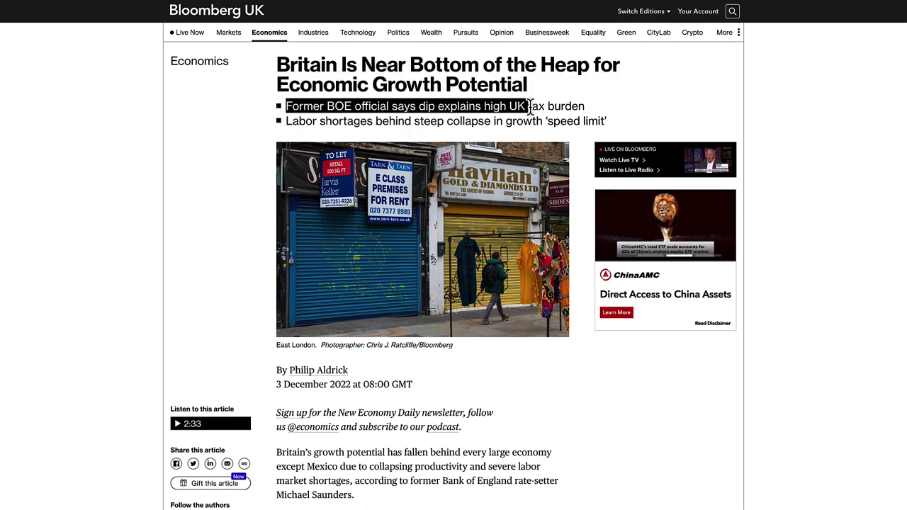
Highlight and read the labour-shortages summary point and opening paragraph of the Britain growth article, then examine its Long-Term Decline chart
drag(320, 124, 424, 123)
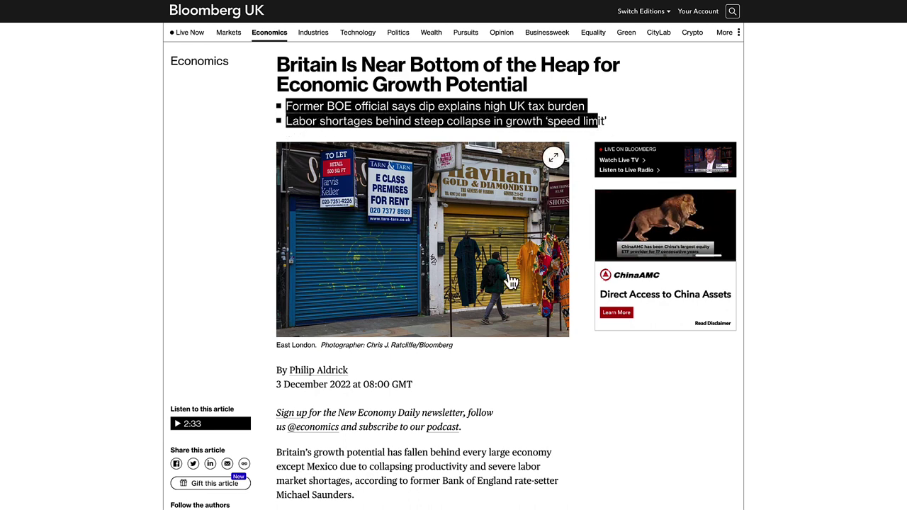
scroll(379, 324, down, 1)
scroll(306, 312, down, 1)
drag(287, 307, 503, 306)
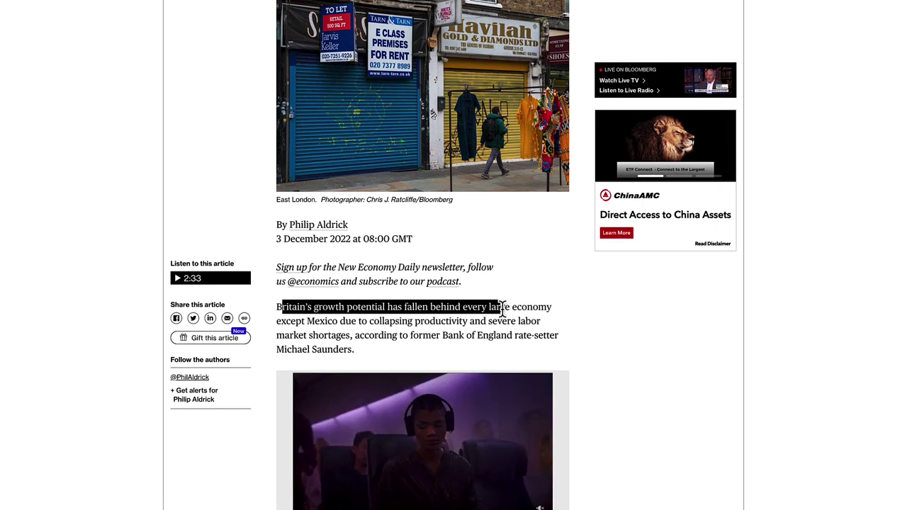
drag(578, 319, 373, 349)
scroll(374, 349, down, 4)
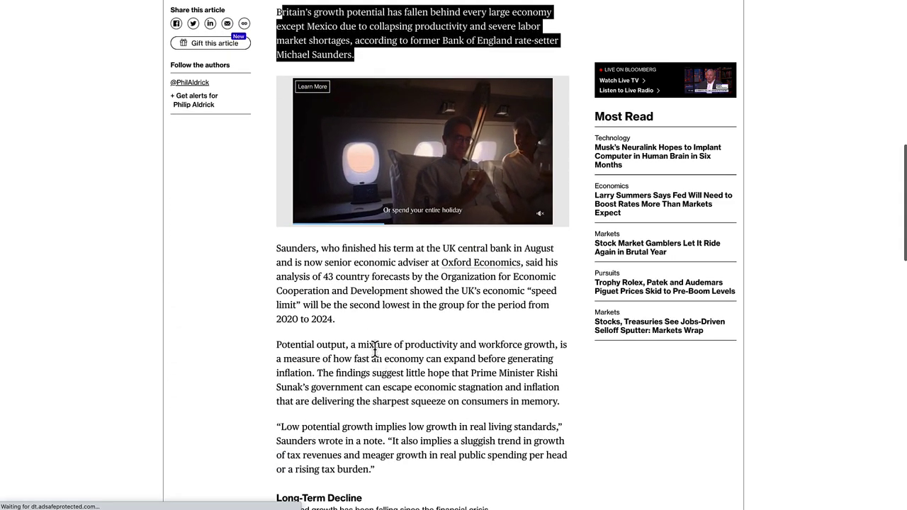
scroll(371, 390, down, 1)
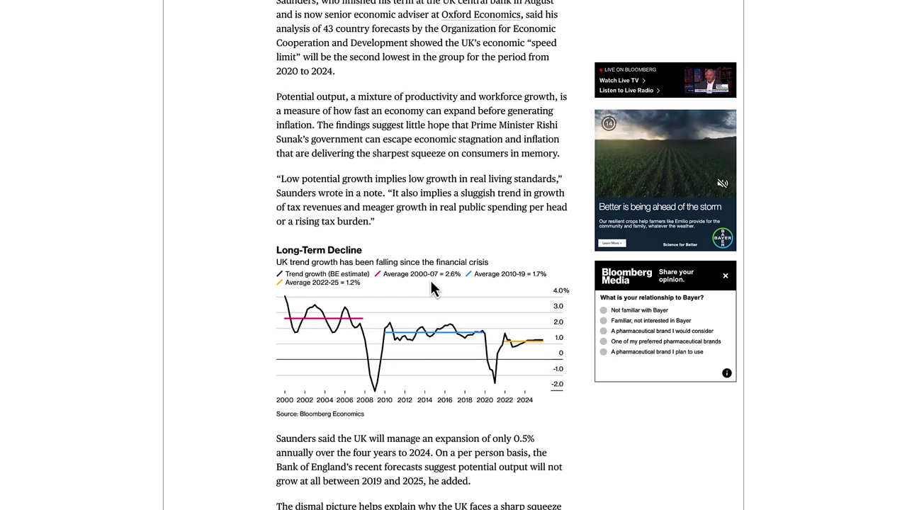
scroll(421, 233, up, 4)
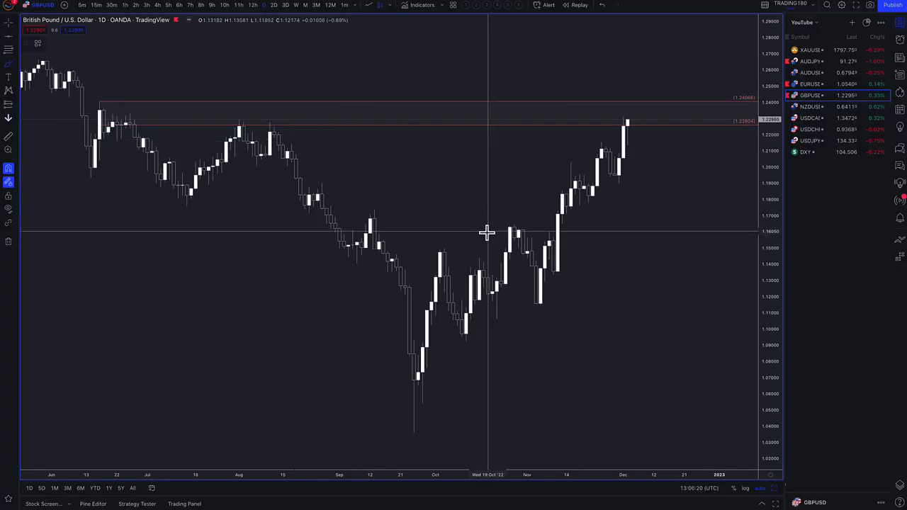
Draw a letter E with the Brush beside the latest GBPUSD candle, spanning about 1.21 to 1.24
click(9, 66)
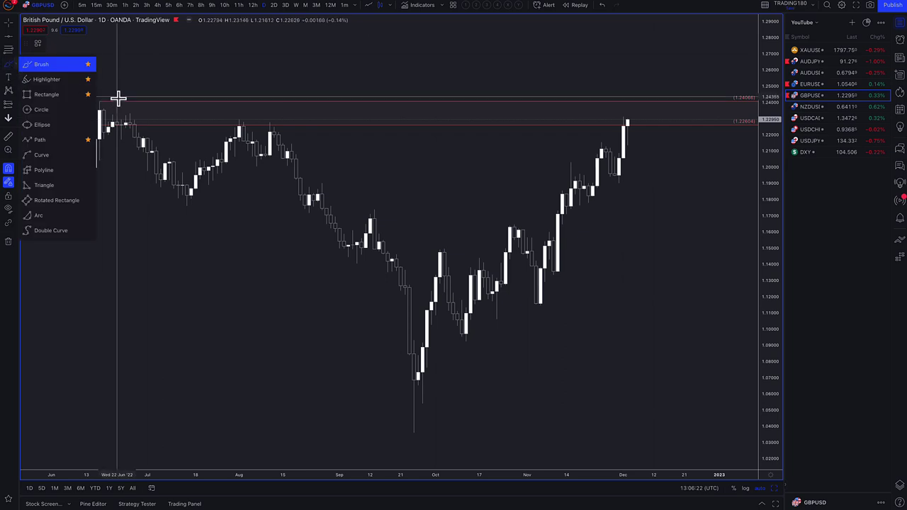
click(46, 68)
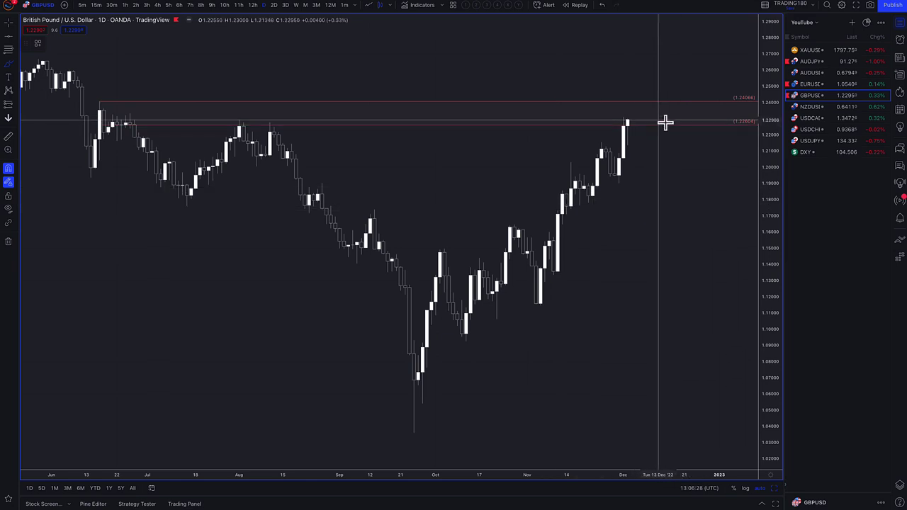
drag(648, 104, 662, 153)
drag(650, 116, 682, 114)
drag(651, 140, 674, 136)
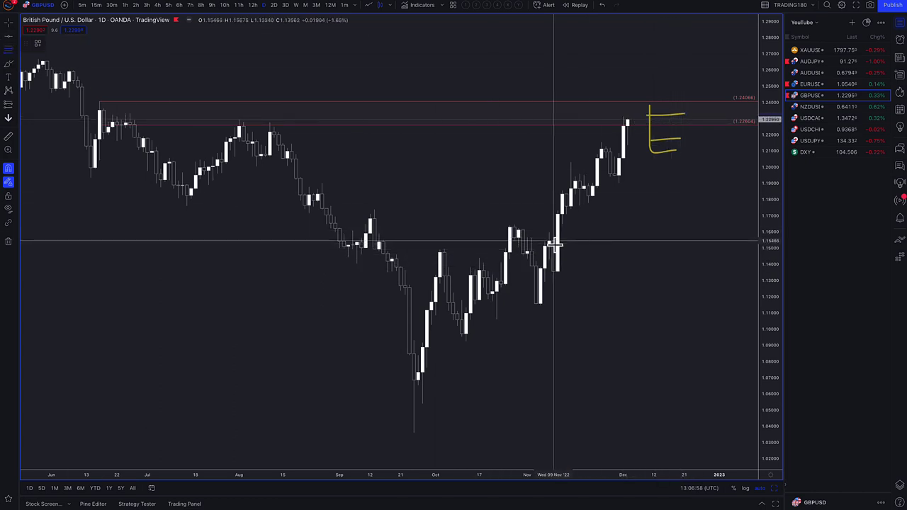
Mark GBPUSD demand zones with Fib Retracements at 1.13340–1.15466, 1.19005–1.19602 and 1.17099 to about 1.1884, using the "2. DEMAND" template
click(555, 276)
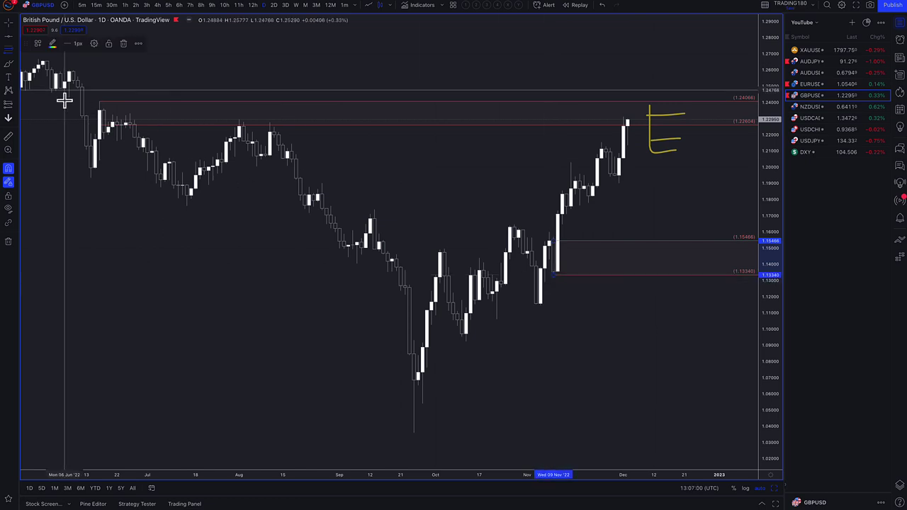
click(38, 43)
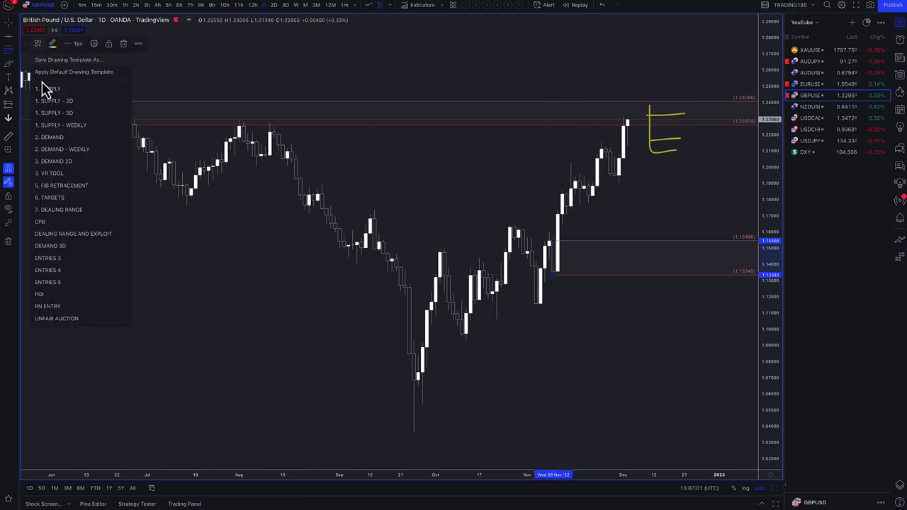
click(62, 138)
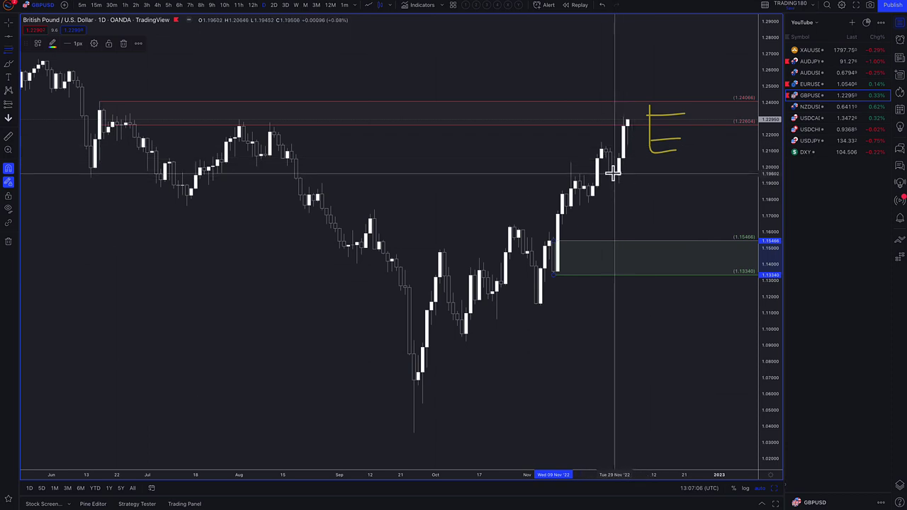
drag(613, 174, 619, 184)
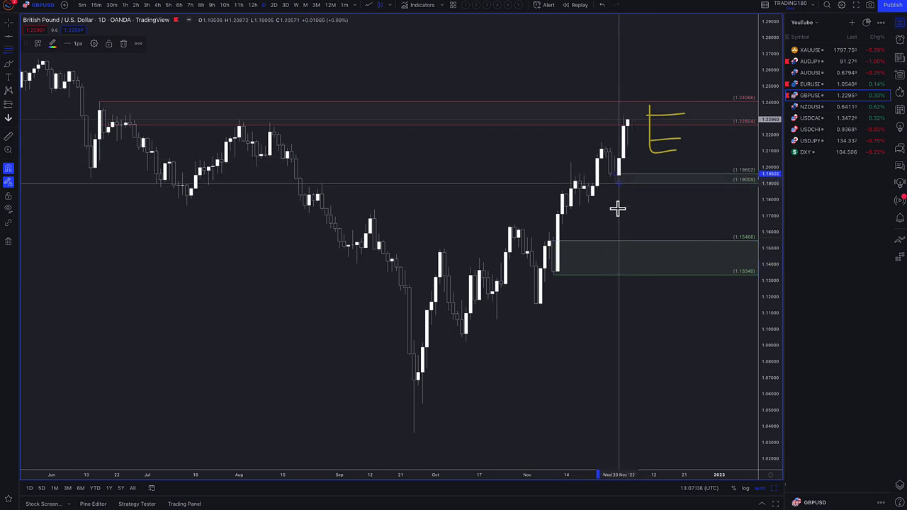
drag(588, 185, 563, 214)
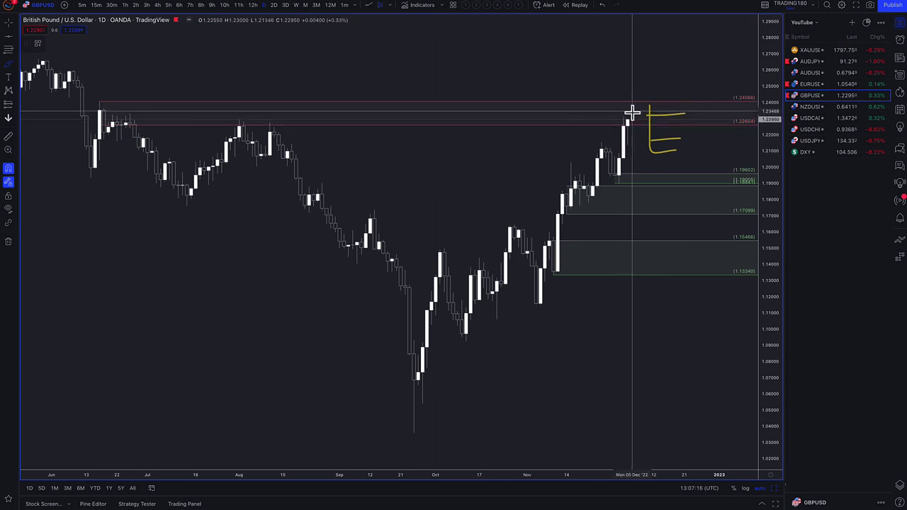
Circle the latest GBPUSD candle with the Brush and draw a projected path down to about 1.136, inside the lowest demand zone
mouse_move(621, 101)
mouse_down()
mouse_move(646, 115)
mouse_move(624, 122)
mouse_move(644, 130)
mouse_move(637, 123)
mouse_move(709, 270)
mouse_move(714, 245)
mouse_up()
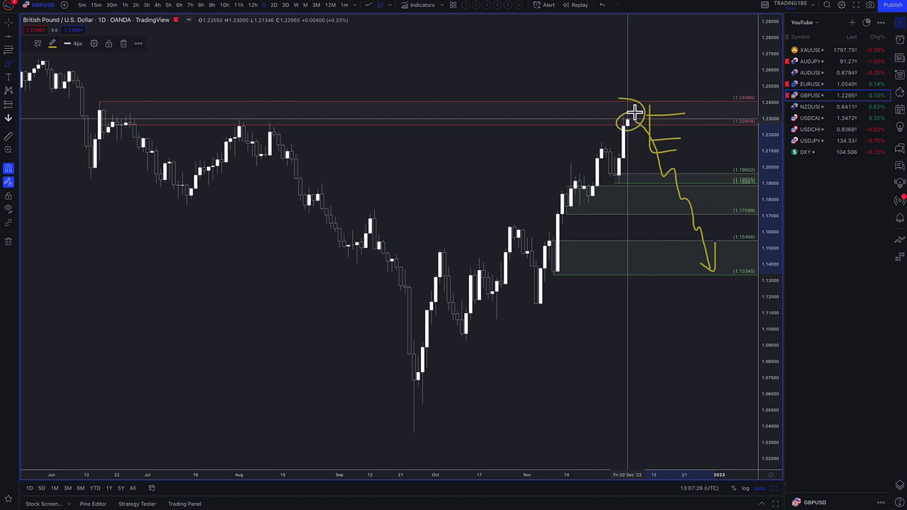
scroll(581, 127, up, 3)
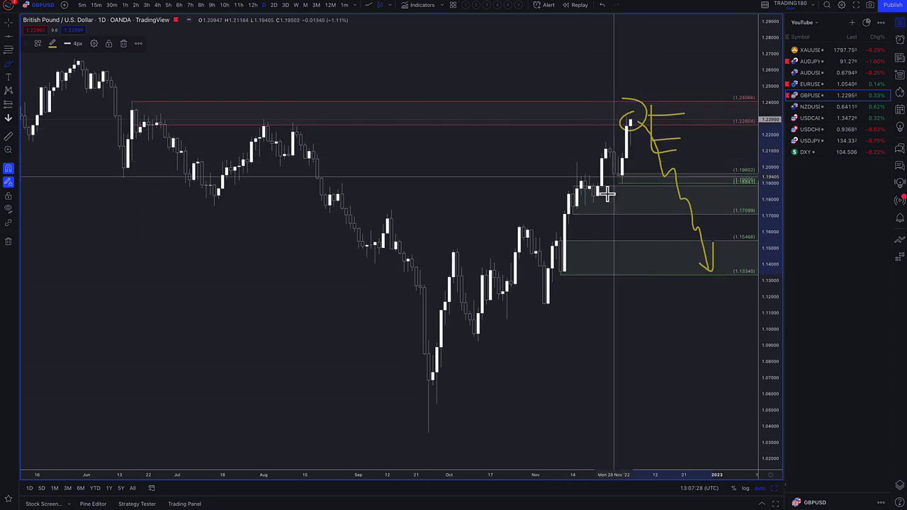
click(11, 69)
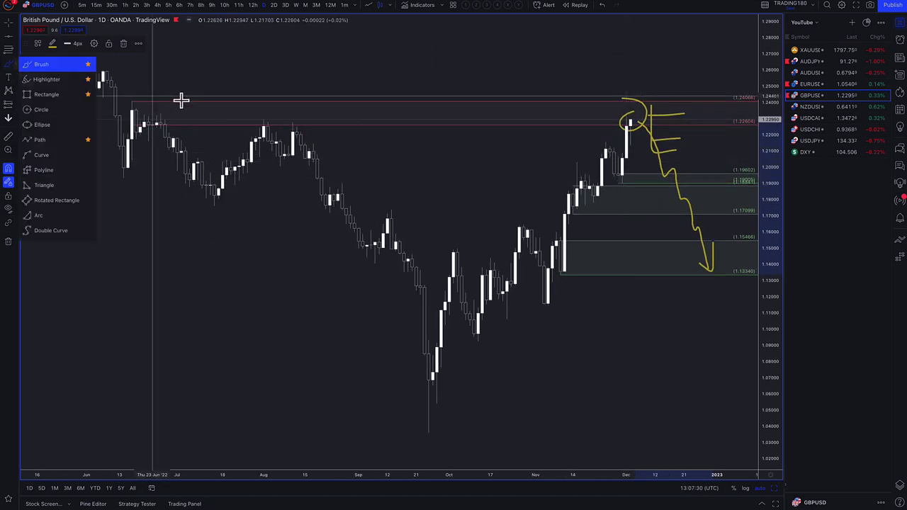
click(41, 70)
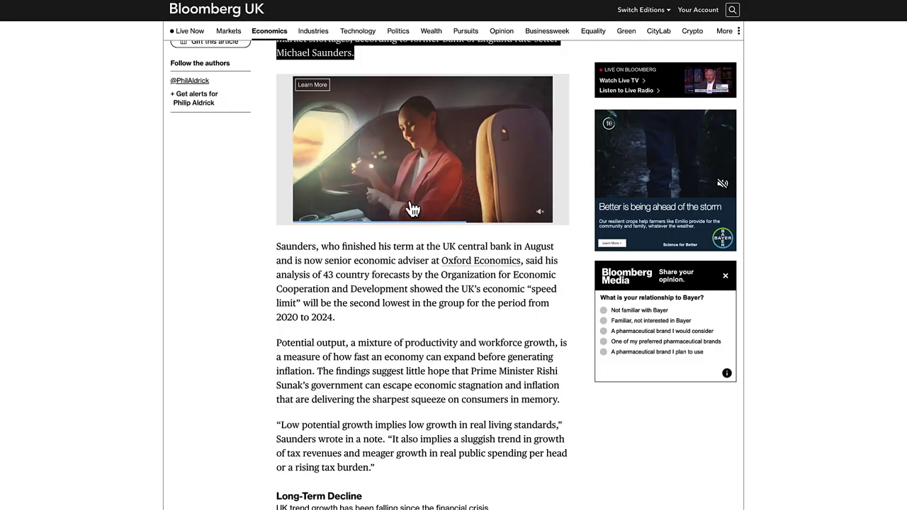
Review the summary points and opening of the Bloomberg article on Britain's growth potential and return to the GBPUSD chart
scroll(431, 253, up, 4)
scroll(449, 259, up, 2)
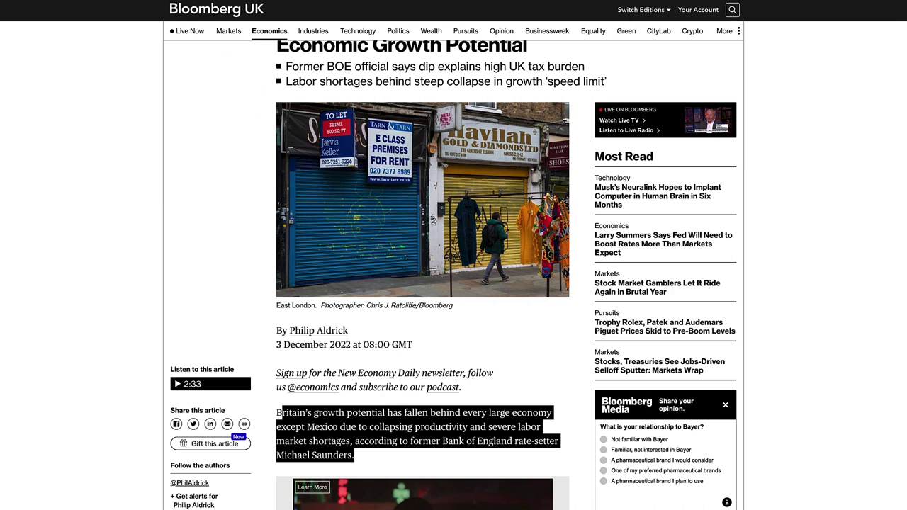
click(234, 0)
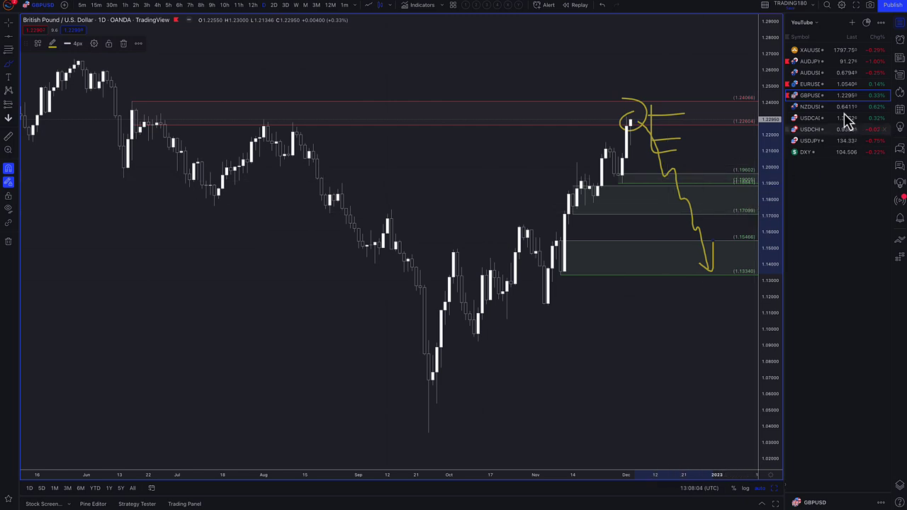
scroll(597, 192, down, 2)
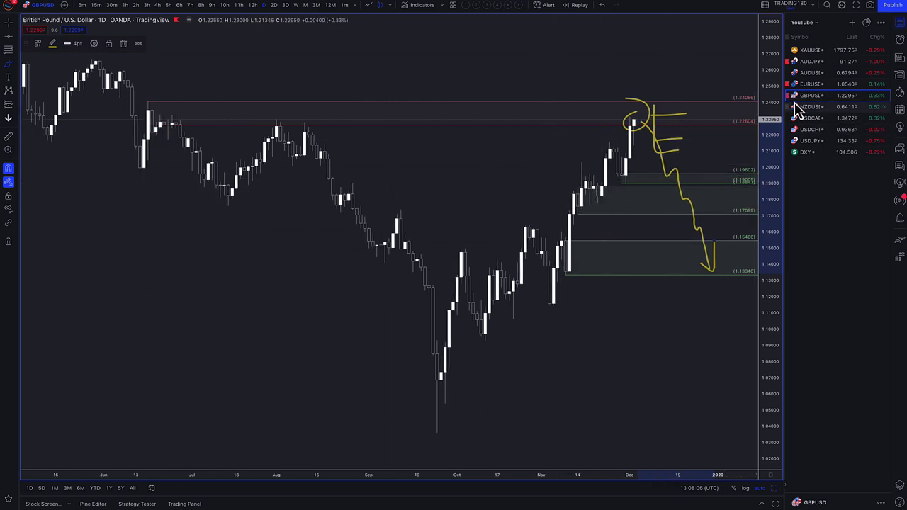
Show the EURUSD chart and mark late-June supply zones at 1.05564–1.06151 and 1.04416–1.04888 with Fib Retracements, using the "1. SUPPLY" template
click(815, 85)
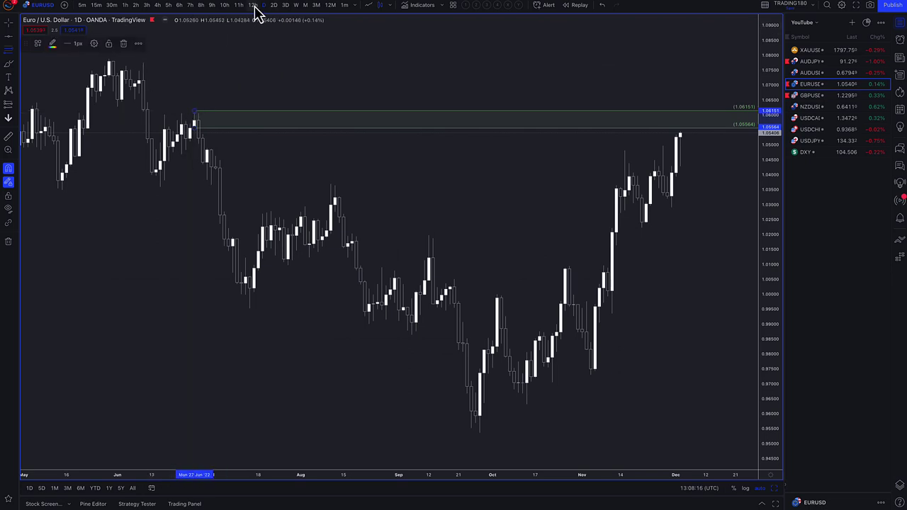
click(38, 44)
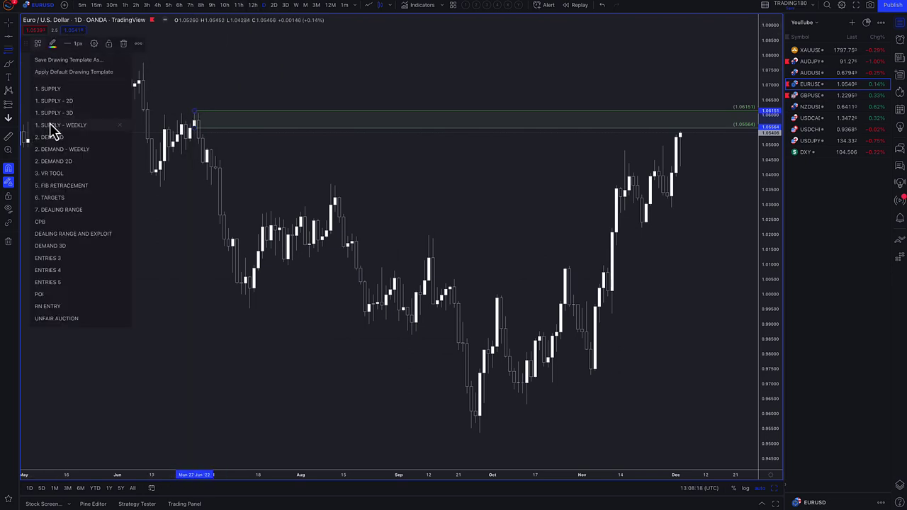
click(67, 90)
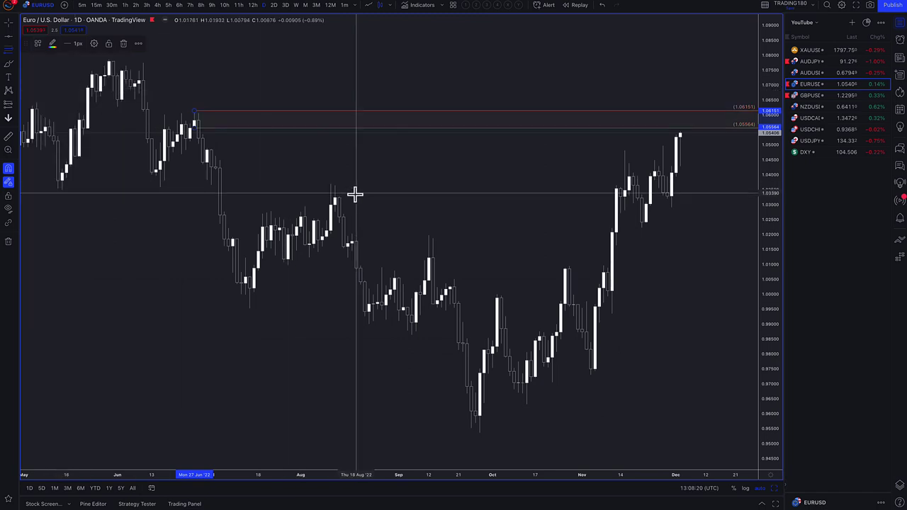
click(7, 51)
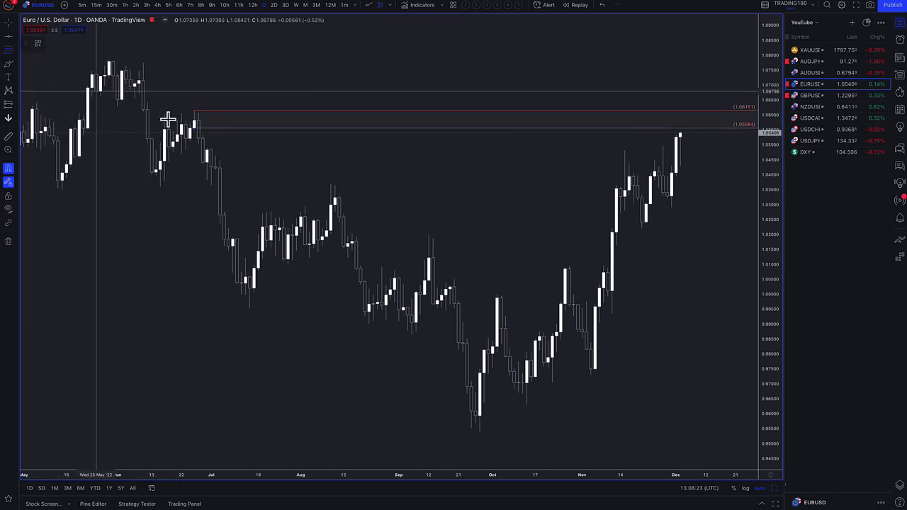
click(207, 151)
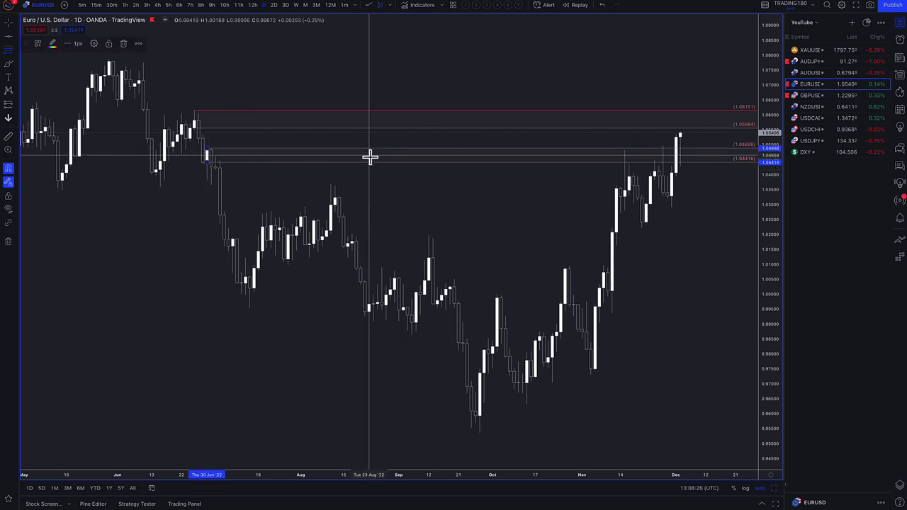
Circle the 1.05564–1.06151 supply area above EURUSD's latest candle with the Brush and draw a downward arrow to about 1.029
click(682, 154)
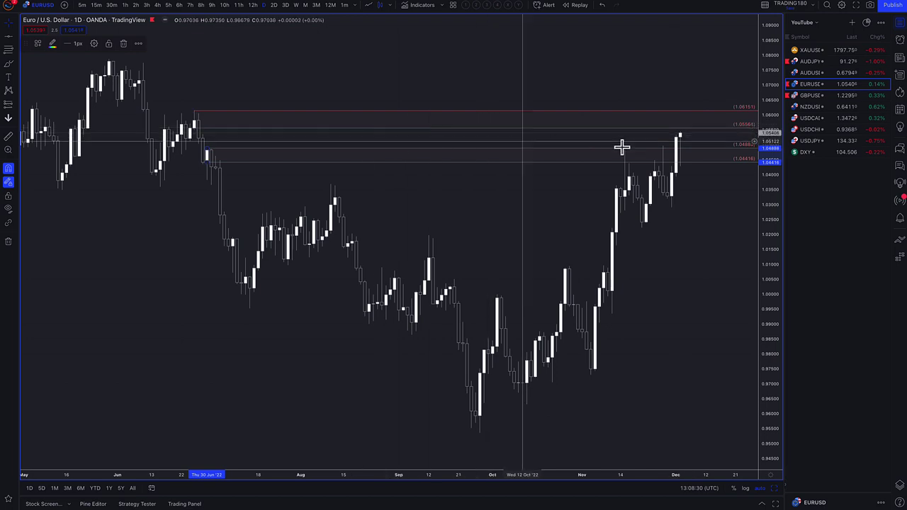
click(10, 64)
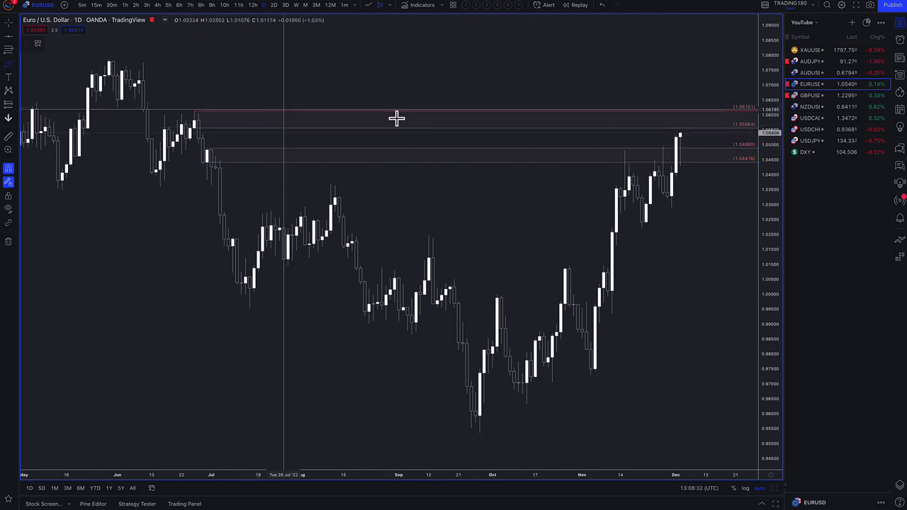
mouse_move(695, 119)
mouse_down()
mouse_move(674, 120)
mouse_move(695, 112)
mouse_move(719, 196)
mouse_move(741, 187)
mouse_up()
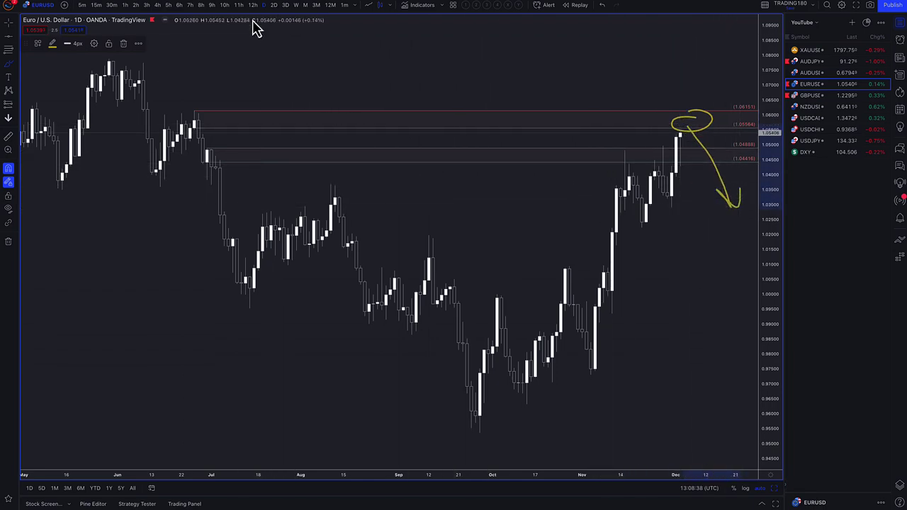
Mark the EURUSD late-May to early-June high between 1.07054 and 1.07870 with a Fib Retracement supply zone
scroll(400, 179, down, 3)
scroll(407, 189, up, 1)
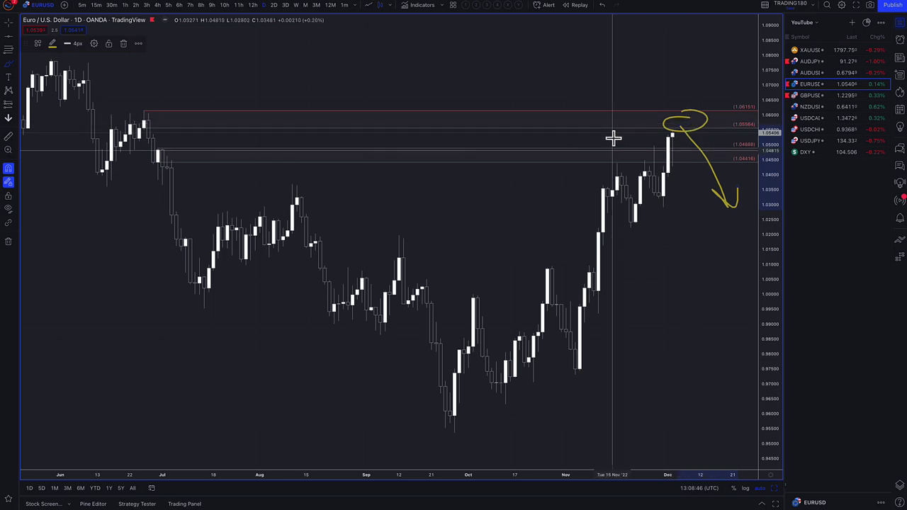
scroll(419, 167, down, 1)
scroll(174, 127, down, 1)
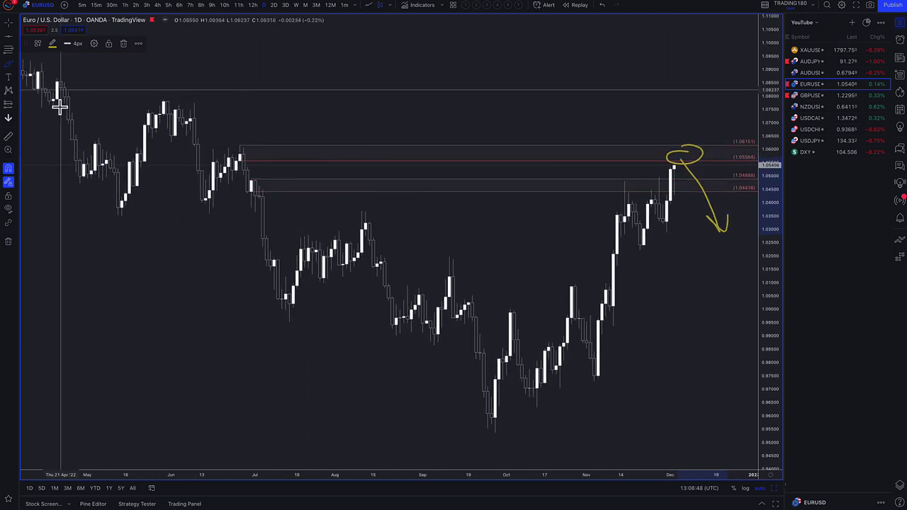
click(17, 48)
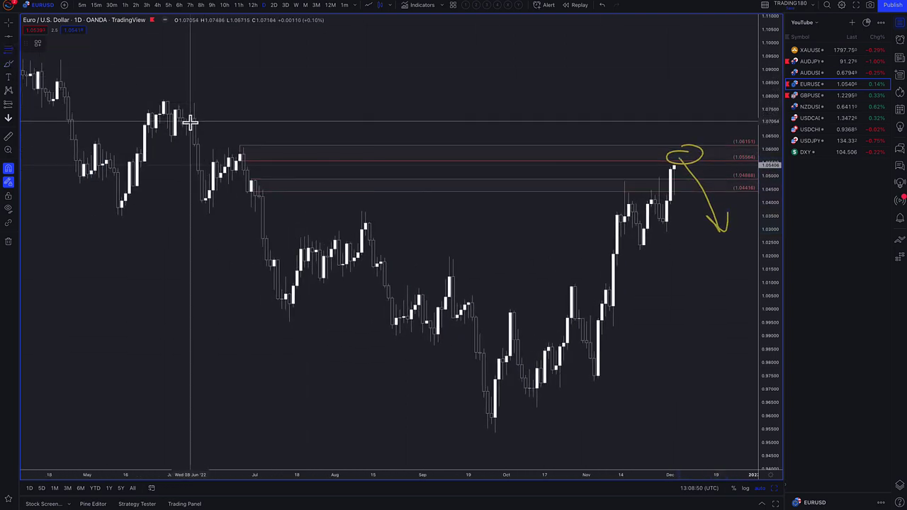
drag(190, 122, 163, 93)
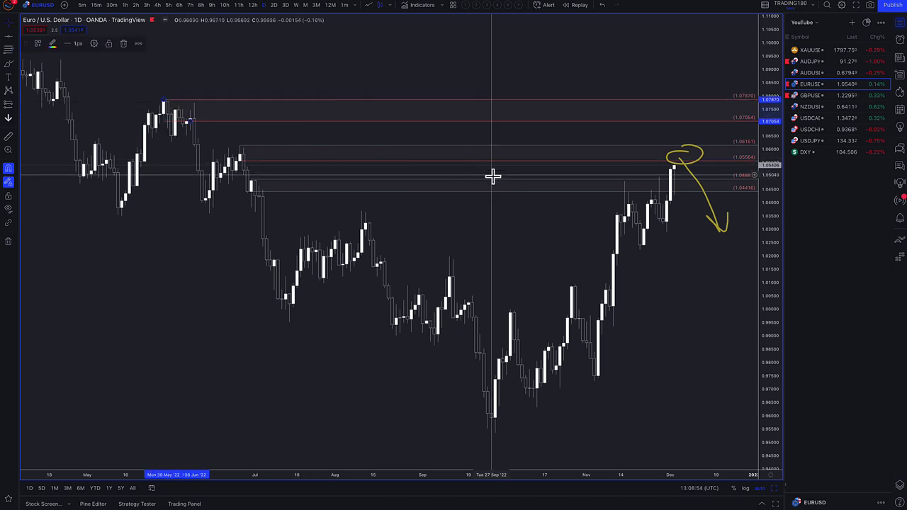
Mark EURUSD's late-November lows with a Fib Retracement zone spanning 1.02227–1.03406, using the "2. DEMAND" template
scroll(524, 181, right, 5)
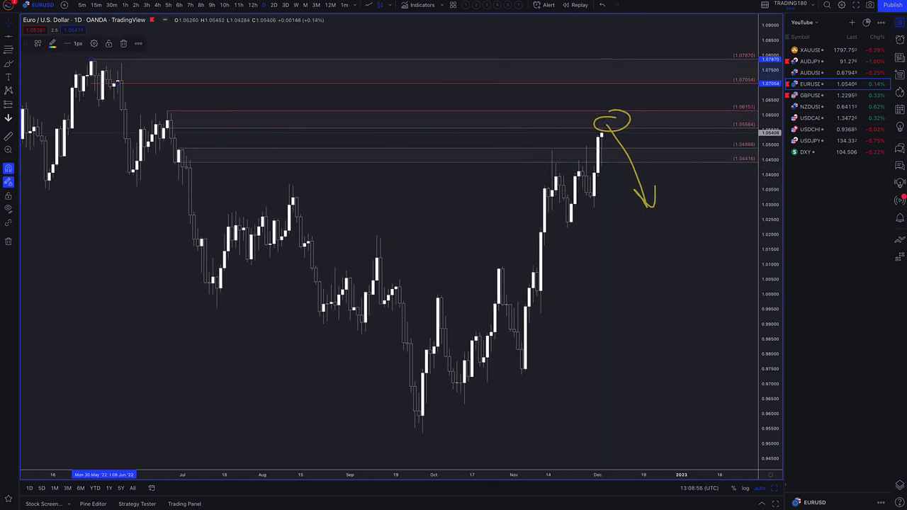
click(526, 203)
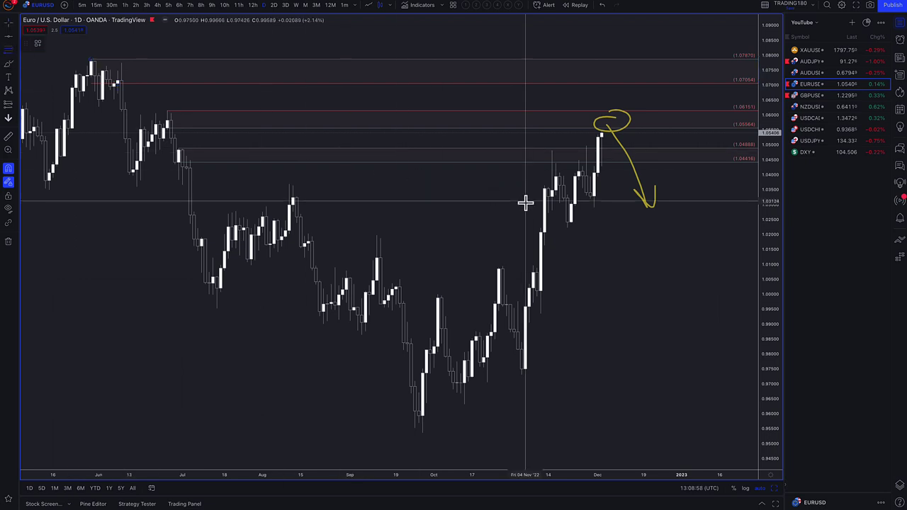
click(595, 206)
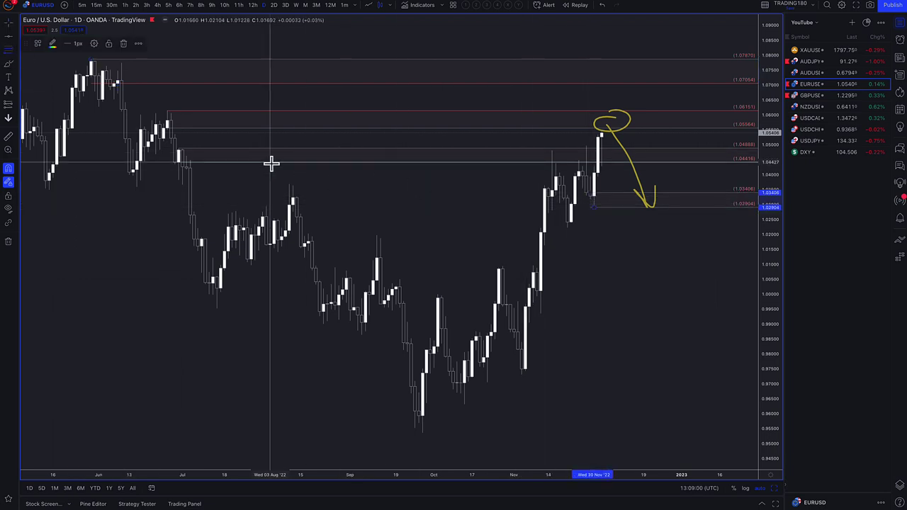
drag(598, 204, 565, 230)
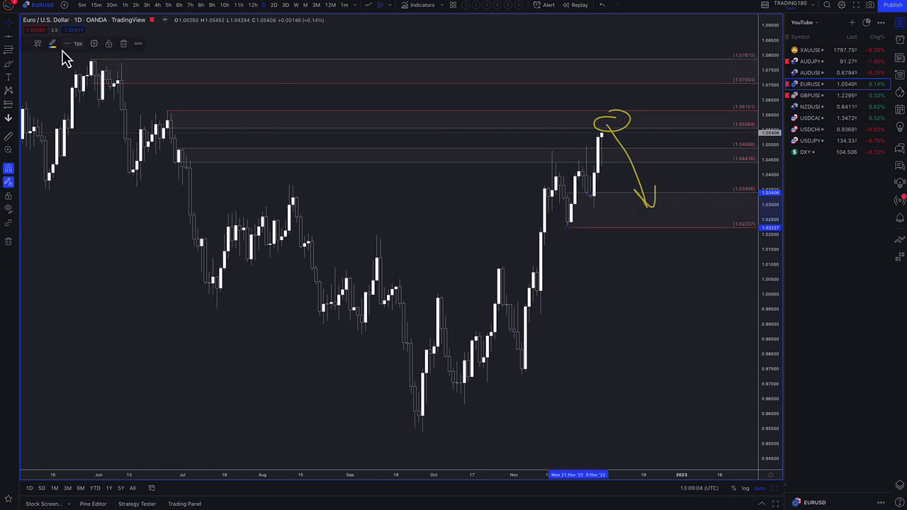
click(39, 44)
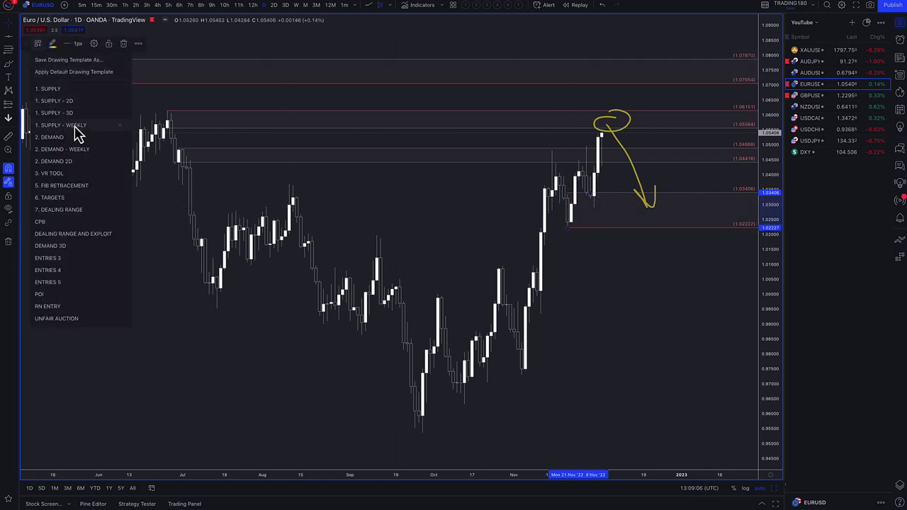
click(51, 137)
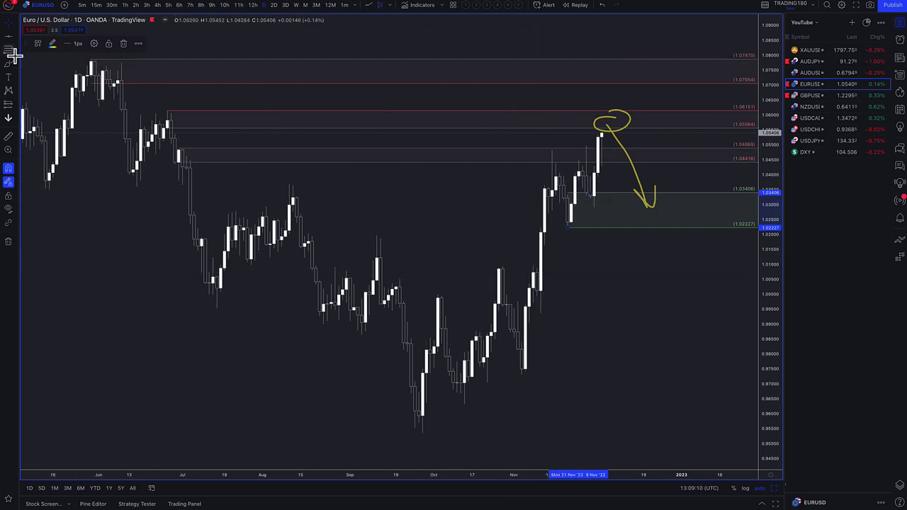
Mark a 0.99354–1.00732 demand zone on EURUSD's 9–10 November candles with a Fib Retracement and circle the area ahead inside it using the Brush
click(607, 289)
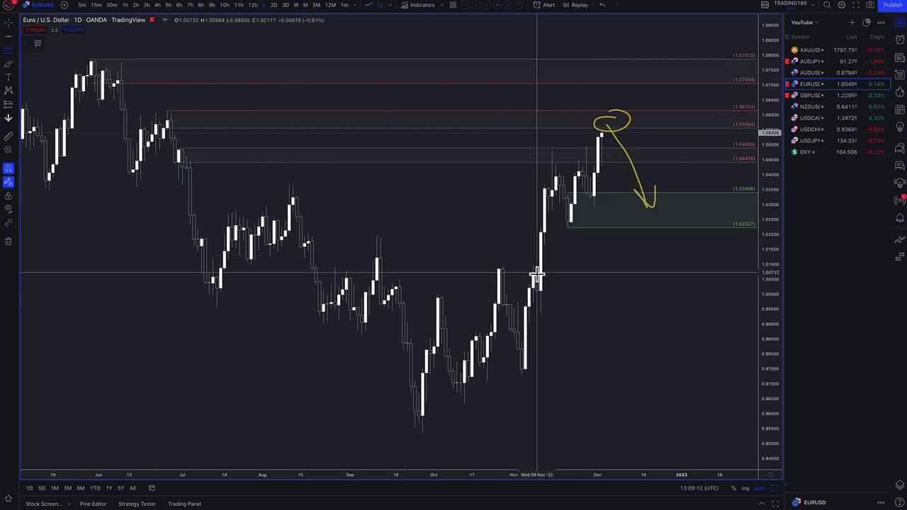
drag(537, 274, 540, 314)
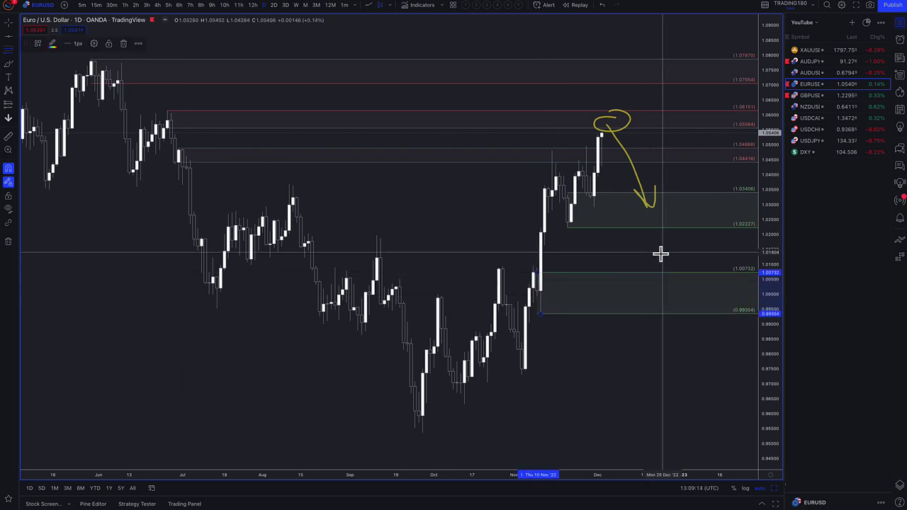
scroll(660, 253, up, 1)
scroll(660, 253, up, 1)
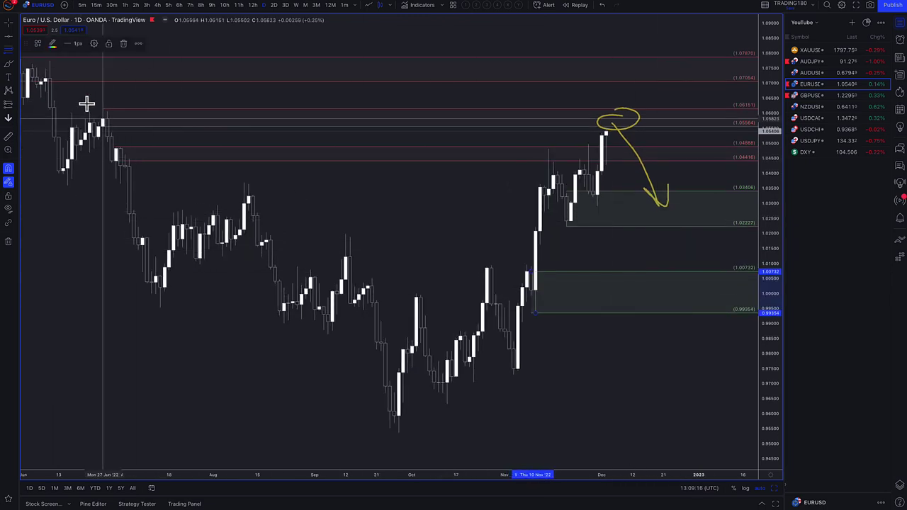
click(407, 166)
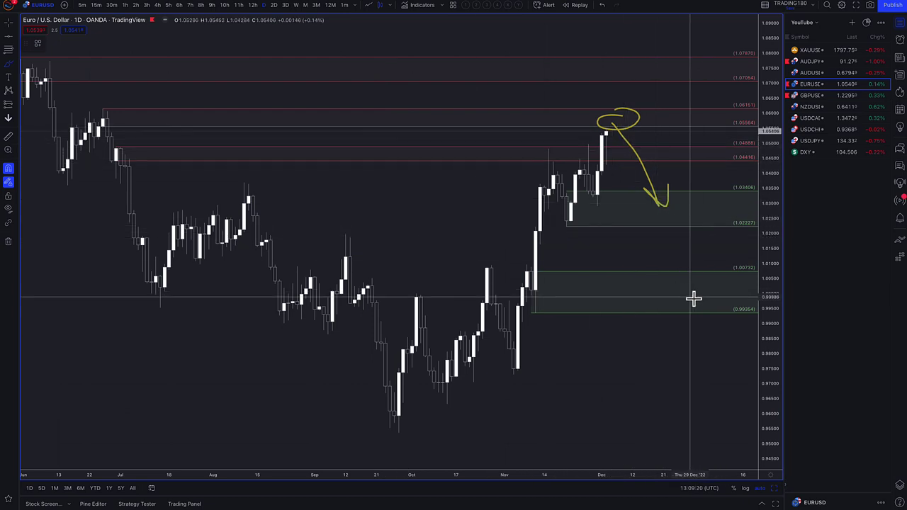
mouse_move(701, 288)
mouse_down()
mouse_move(666, 298)
mouse_move(695, 282)
mouse_up()
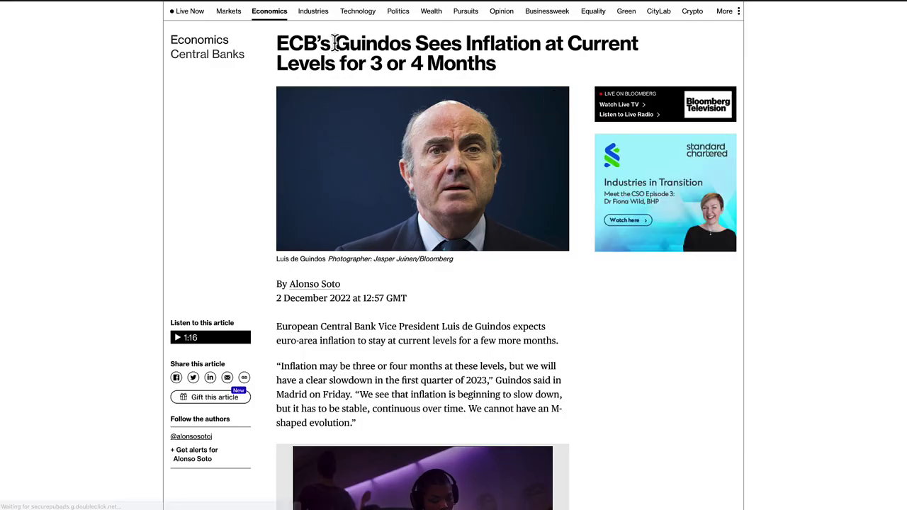
Switch to the Bloomberg article on the ECB's inflation outlook and examine its headline, opening paragraphs and euro-area inflation chart, highlighting the key text
drag(462, 52, 436, 67)
drag(352, 69, 520, 79)
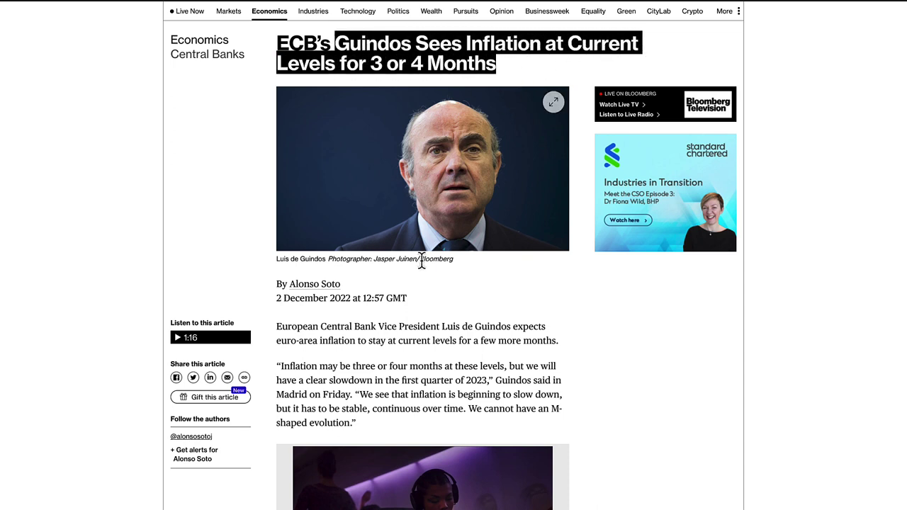
scroll(410, 322, down, 3)
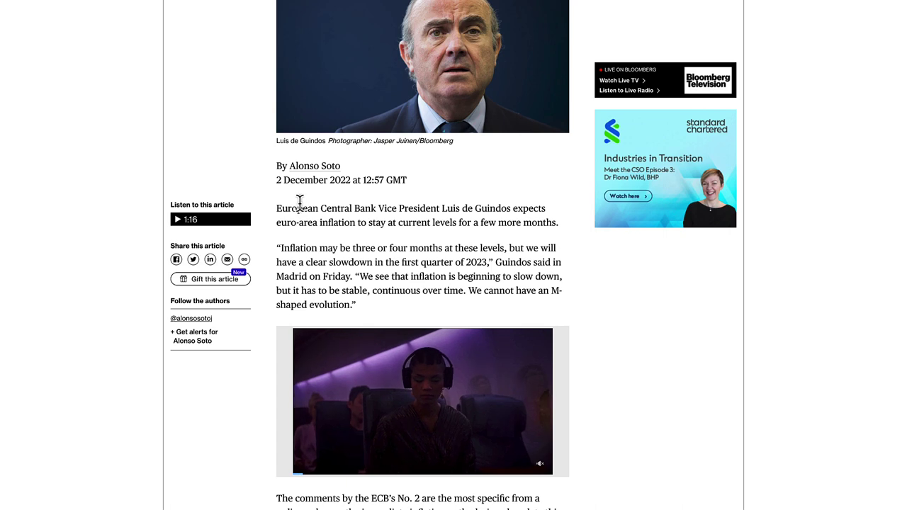
drag(443, 208, 405, 266)
drag(489, 265, 360, 303)
scroll(425, 291, down, 1)
scroll(425, 294, down, 2)
scroll(416, 358, down, 2)
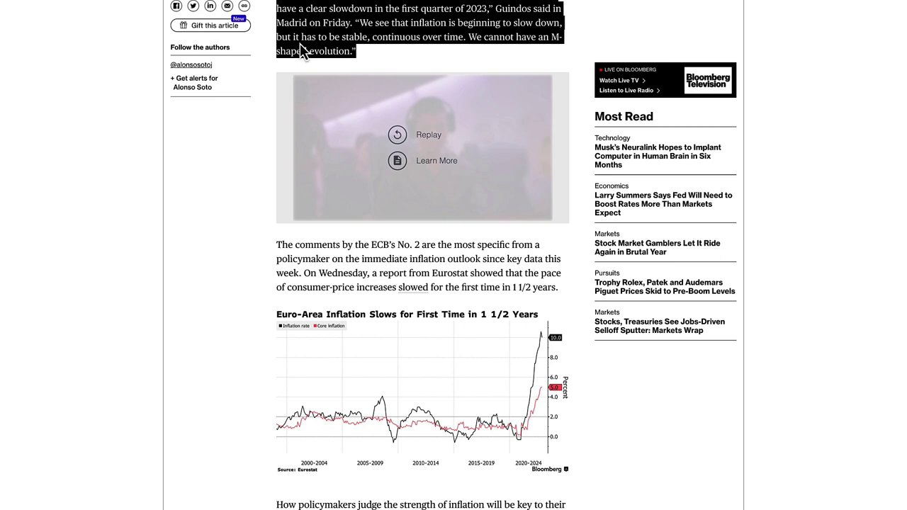
scroll(304, 51, up, 3)
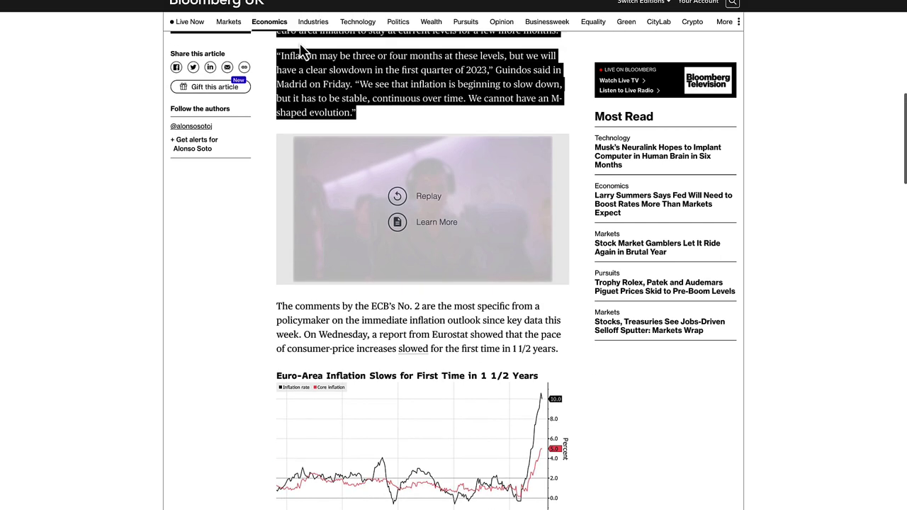
mouse_move(431, 32)
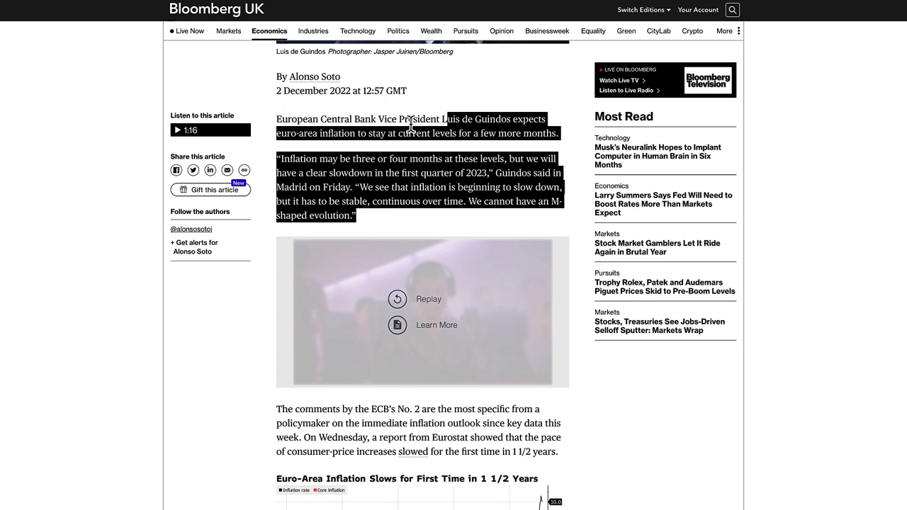
click(441, 119)
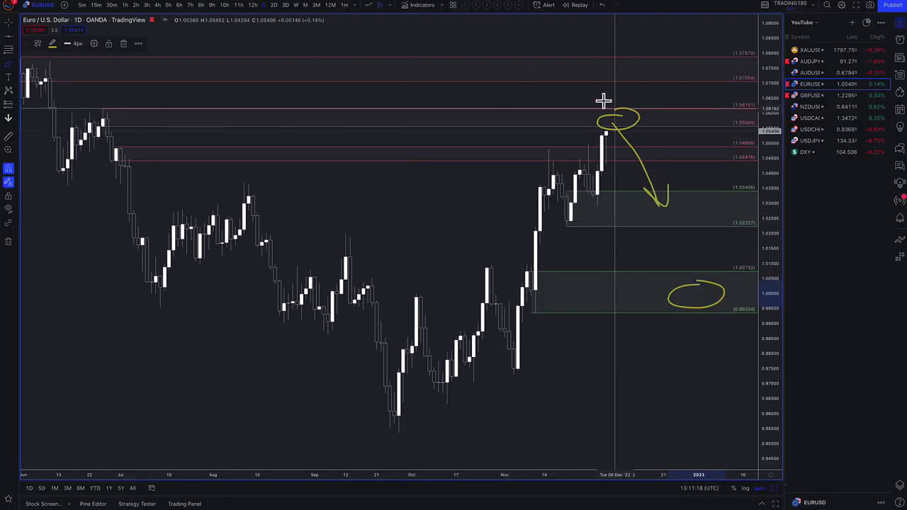
Return to the EURUSD chart and handwrite "75bp" and "50bp" above the candles with the Brush
click(10, 65)
mouse_move(419, 54)
mouse_down()
mouse_move(474, 87)
mouse_move(504, 64)
mouse_up()
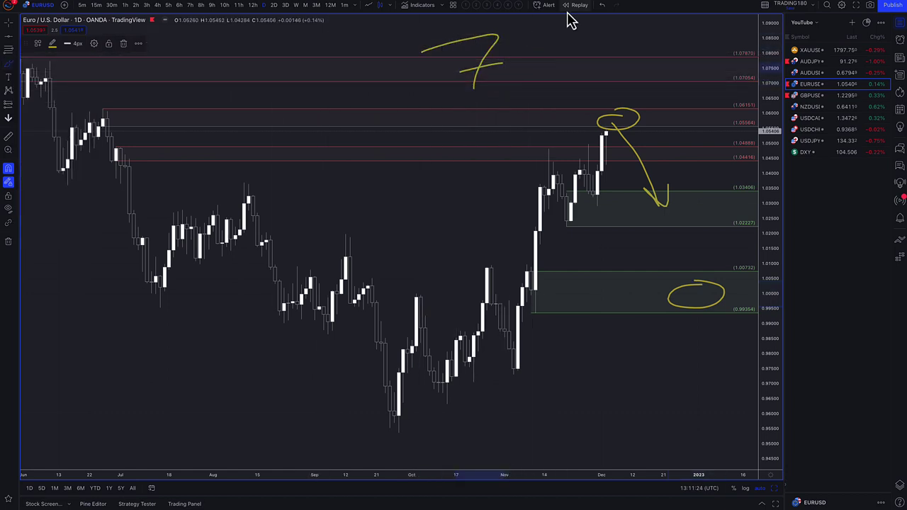
drag(543, 32, 534, 32)
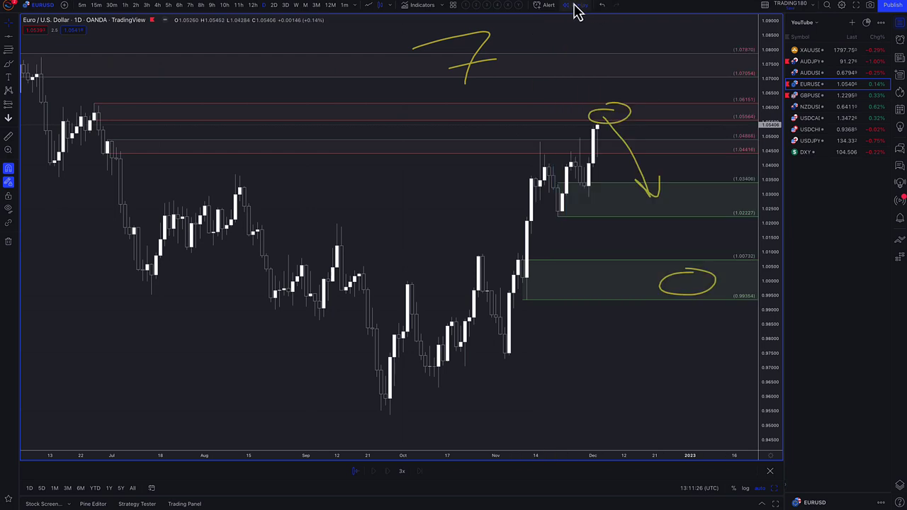
mouse_move(515, 32)
mouse_down()
mouse_move(486, 45)
mouse_move(489, 75)
mouse_move(468, 74)
mouse_up()
drag(515, 35, 522, 74)
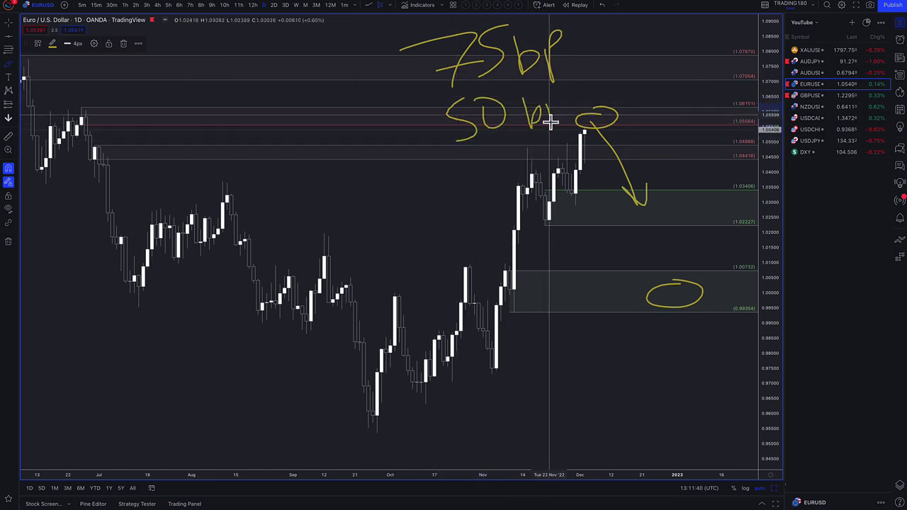
Emphasise the "50bp" note with a circle and arrow, and draw a zigzag downward path from EURUSD's latest candle to about 1.02
mouse_move(548, 120)
mouse_down()
mouse_move(553, 86)
mouse_move(437, 139)
mouse_move(571, 69)
mouse_move(560, 70)
mouse_up()
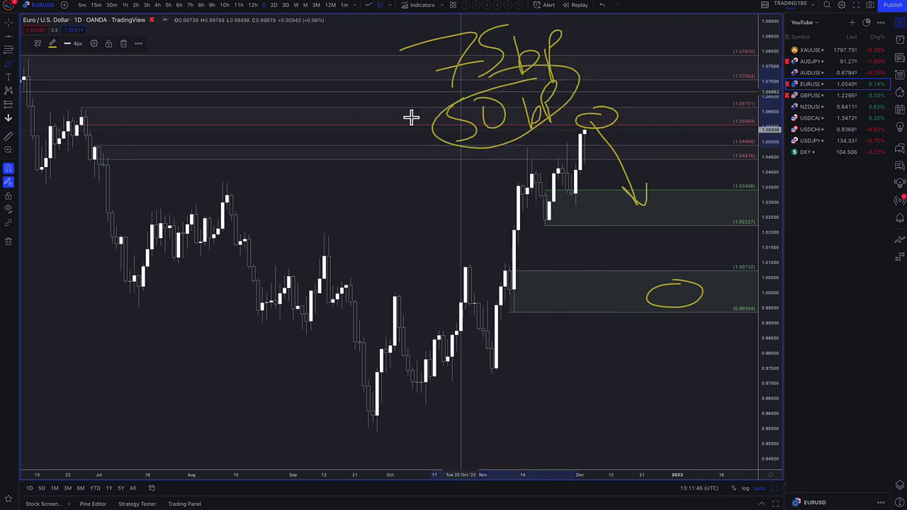
mouse_move(337, 135)
mouse_down()
mouse_move(424, 135)
mouse_move(410, 142)
mouse_up()
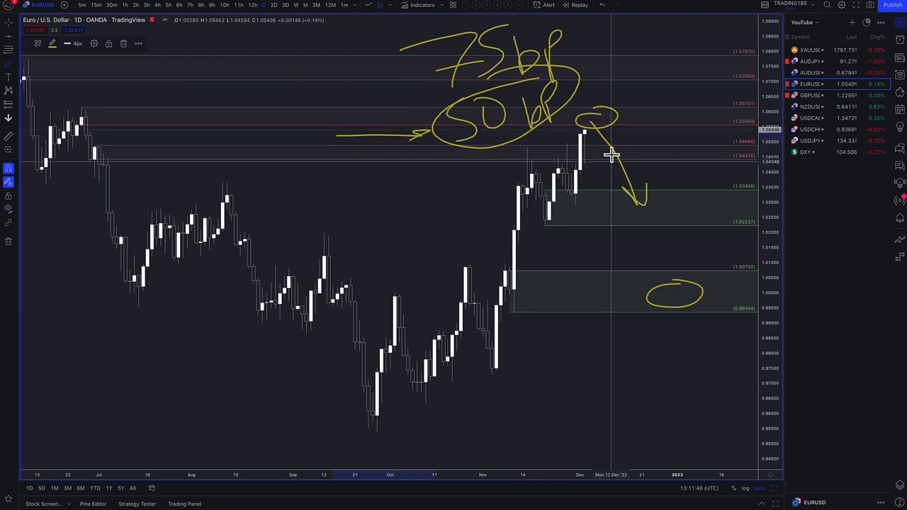
mouse_move(587, 133)
mouse_down()
mouse_move(645, 216)
mouse_move(663, 219)
mouse_move(634, 205)
mouse_up()
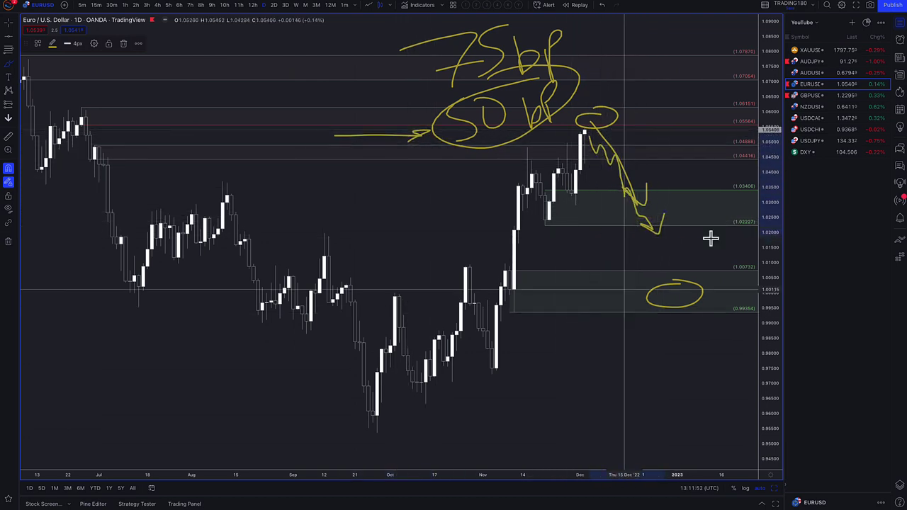
Show AUDUSD year to date and draw a Fib Retracement from the April high 0.76614 to the October low 0.61702, using the "3. VR TOOL" template
click(810, 73)
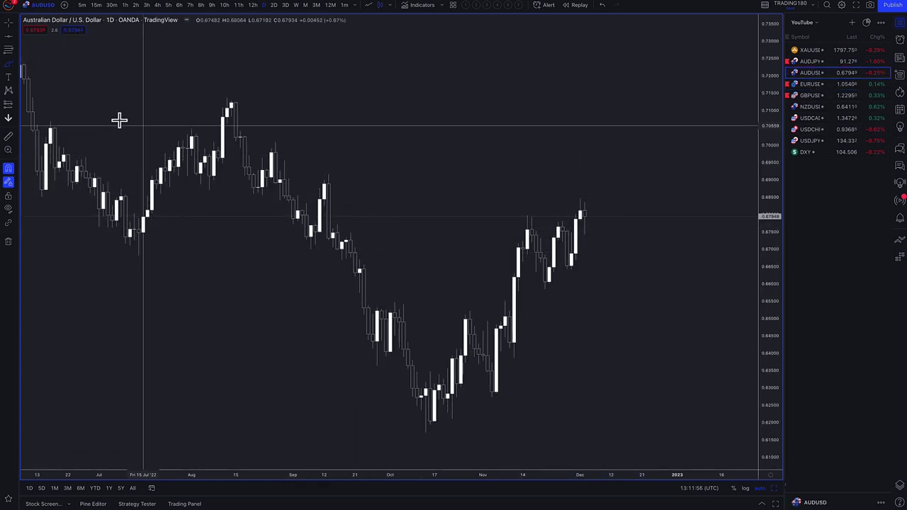
click(8, 51)
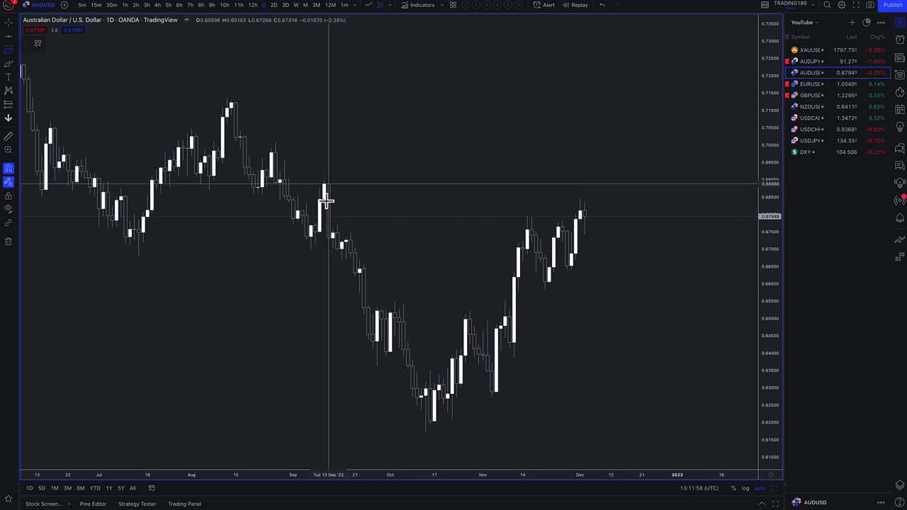
click(96, 488)
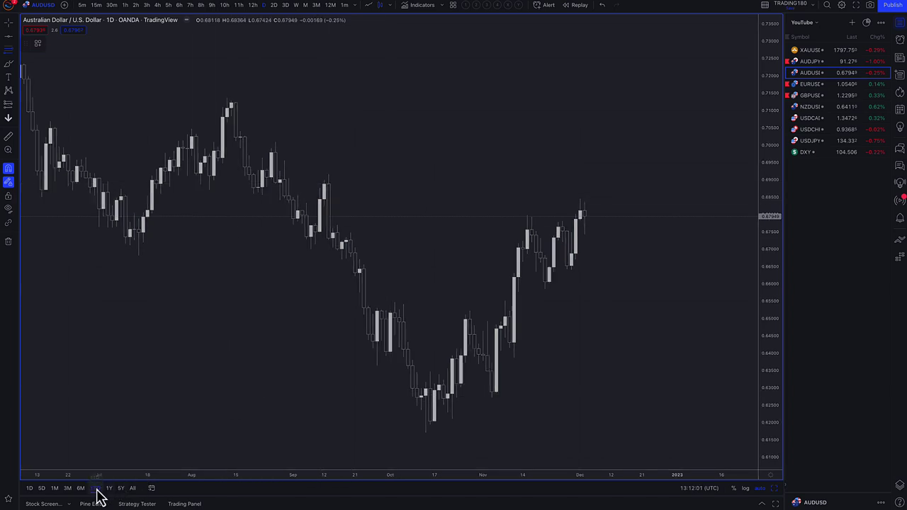
click(8, 51)
click(220, 59)
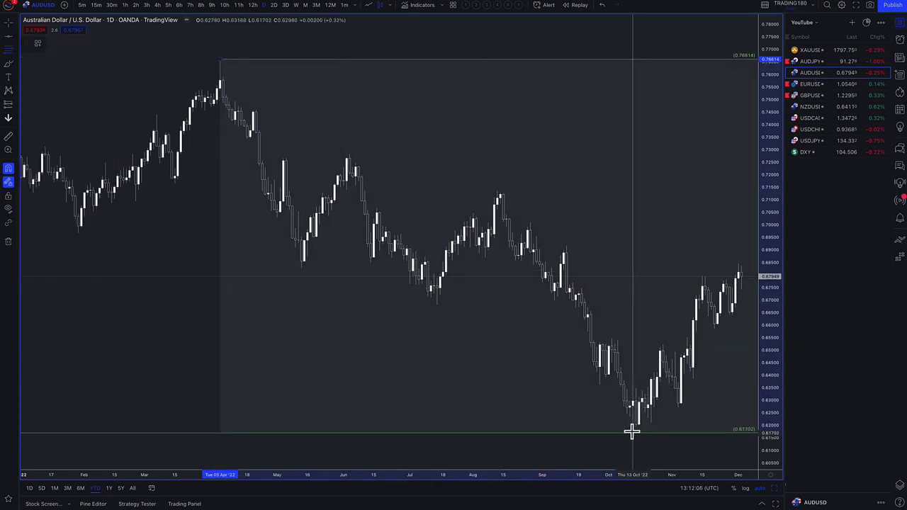
click(37, 45)
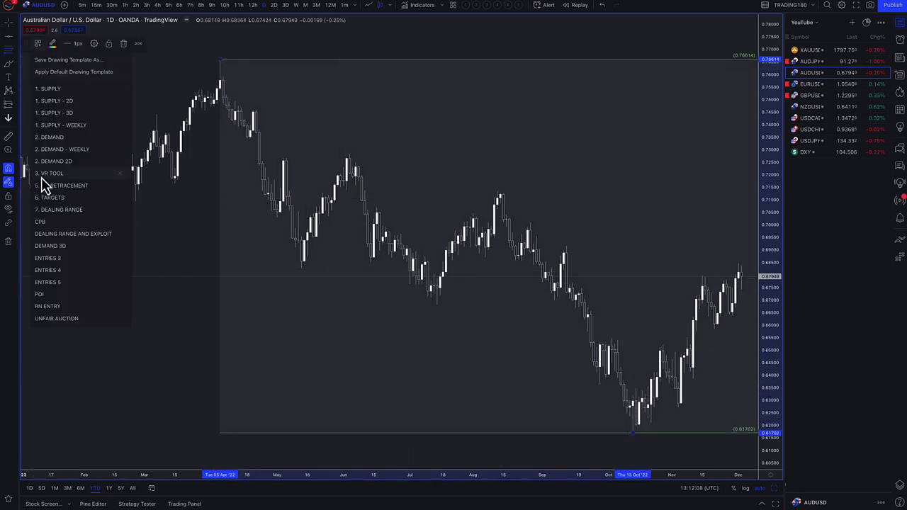
click(61, 174)
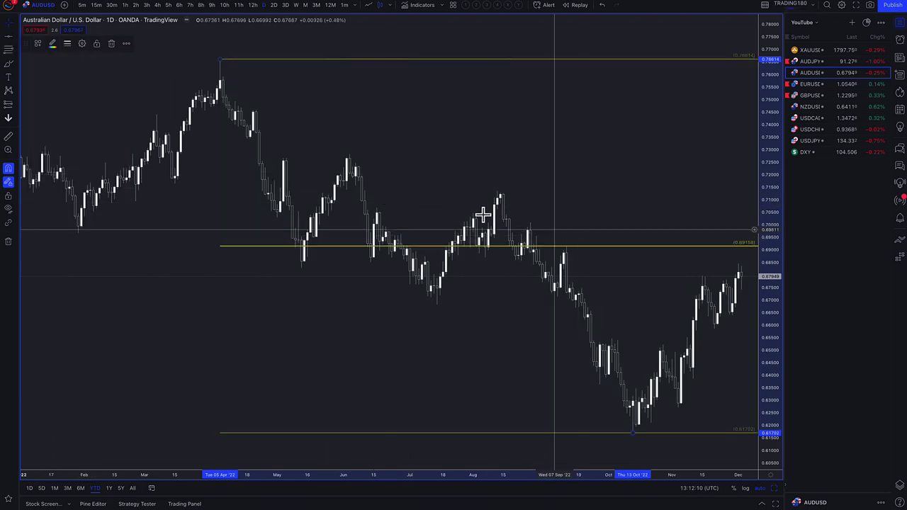
Circle the 0.69158 midpoint above AUDUSD's latest candle and the April, June and August swing highs with the Brush
click(852, 323)
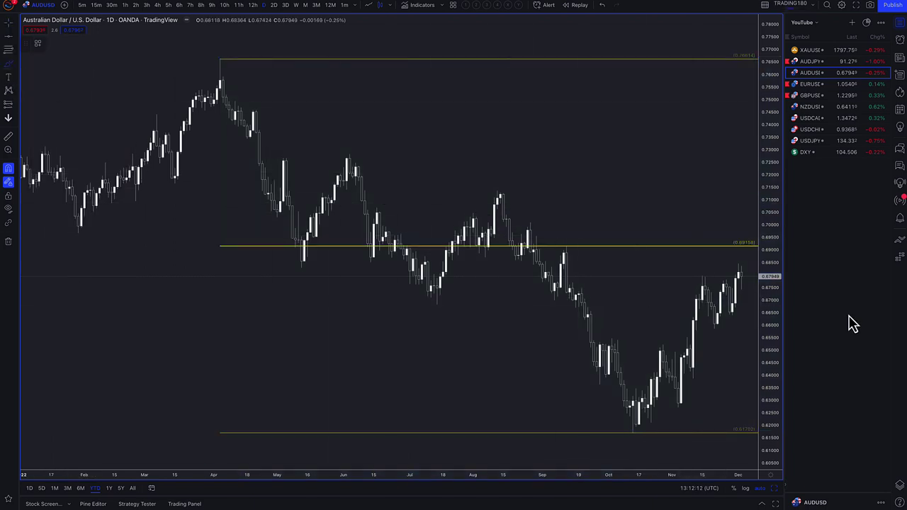
mouse_move(744, 239)
mouse_down()
mouse_move(731, 251)
mouse_move(726, 231)
mouse_up()
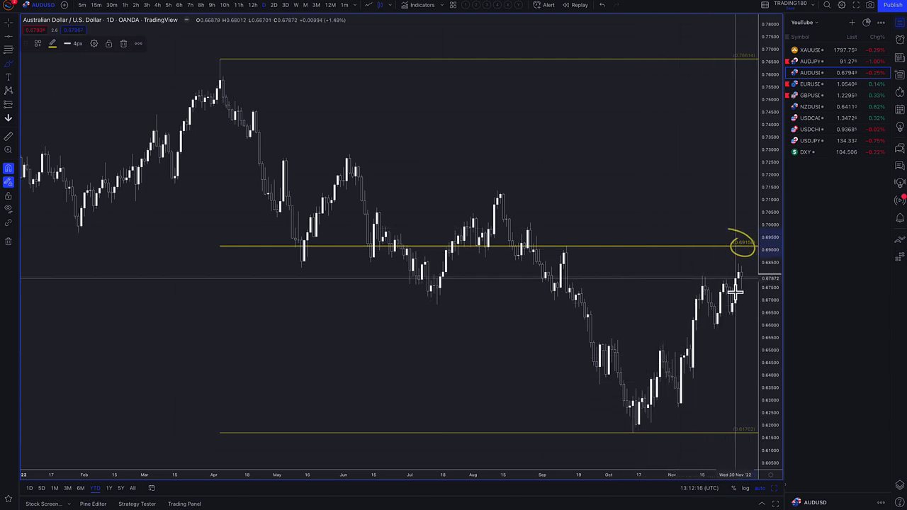
drag(520, 183, 492, 179)
mouse_move(359, 144)
mouse_down()
mouse_move(367, 177)
mouse_move(362, 146)
mouse_up()
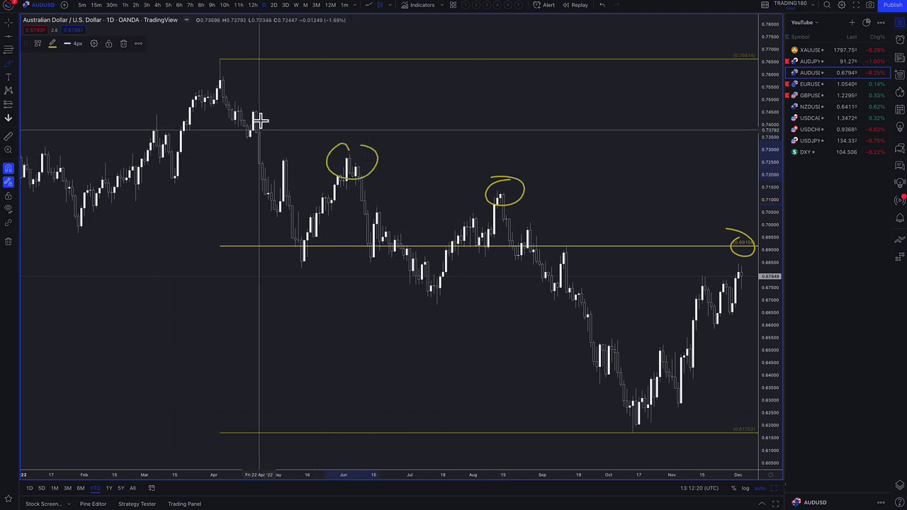
drag(256, 94, 269, 95)
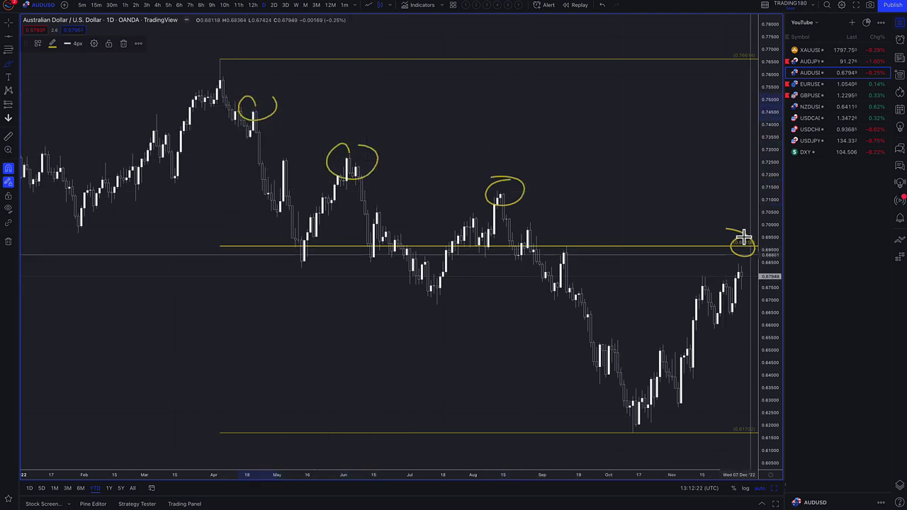
drag(735, 249, 741, 233)
Mark a supply zone on AUDUSD between 0.68446 and 0.69168 from the mid-September high, using the "1. SUPPLY" template
scroll(707, 269, right, 5)
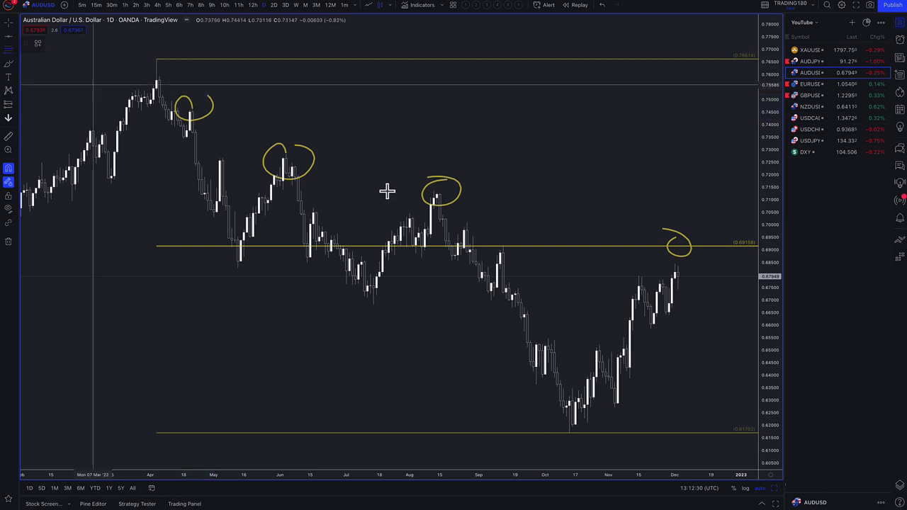
click(500, 262)
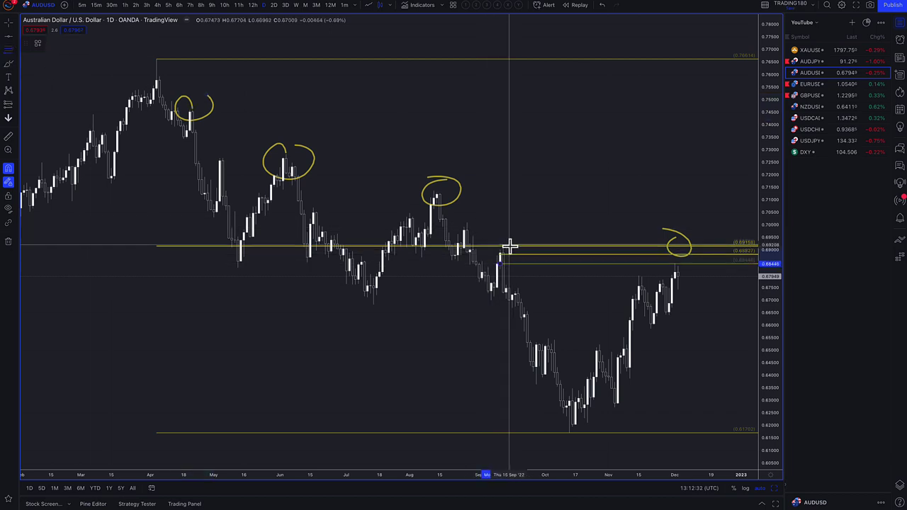
click(38, 44)
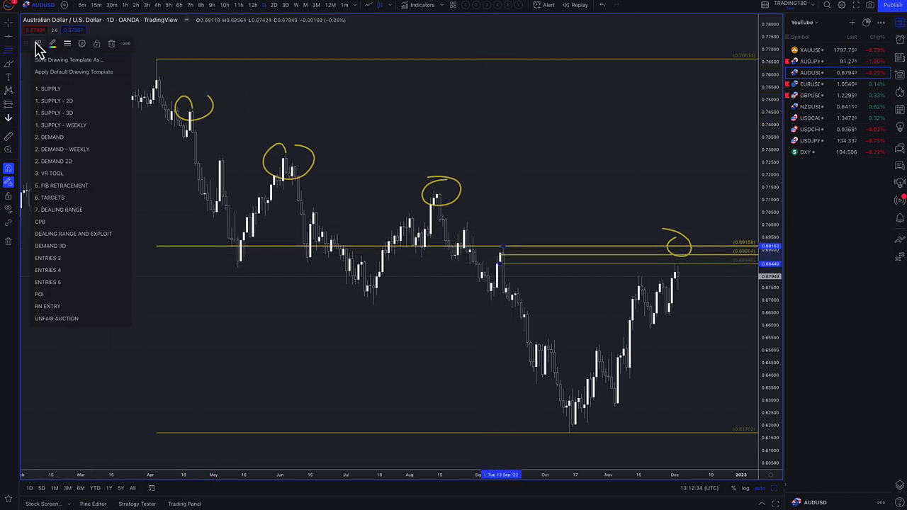
click(58, 90)
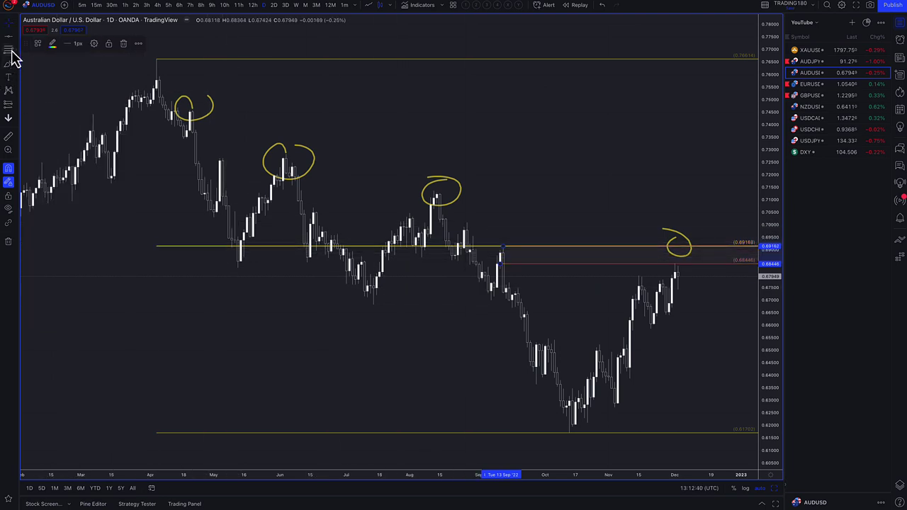
Mark AUDUSD demand zones at 0.65851–0.67522 and 0.63864–0.65056 below the latest candles, using the "2. DEMAND" template
drag(666, 287, 651, 337)
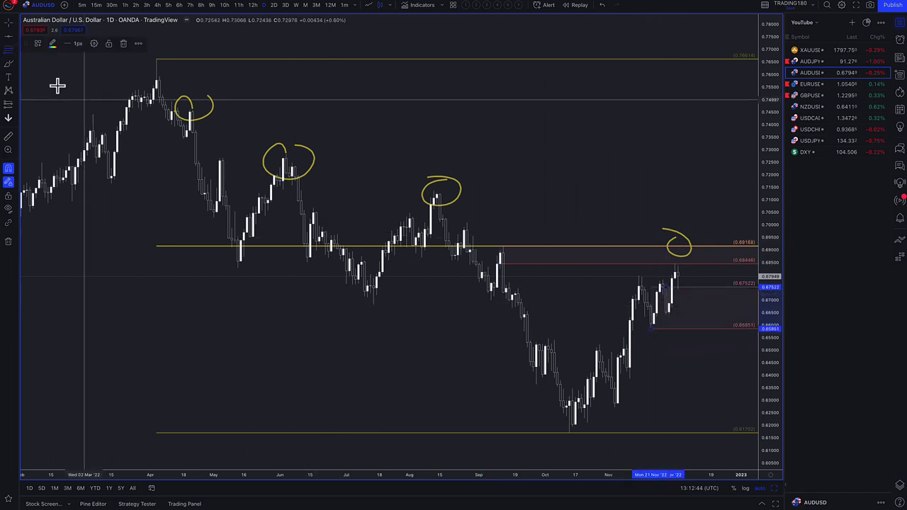
click(38, 43)
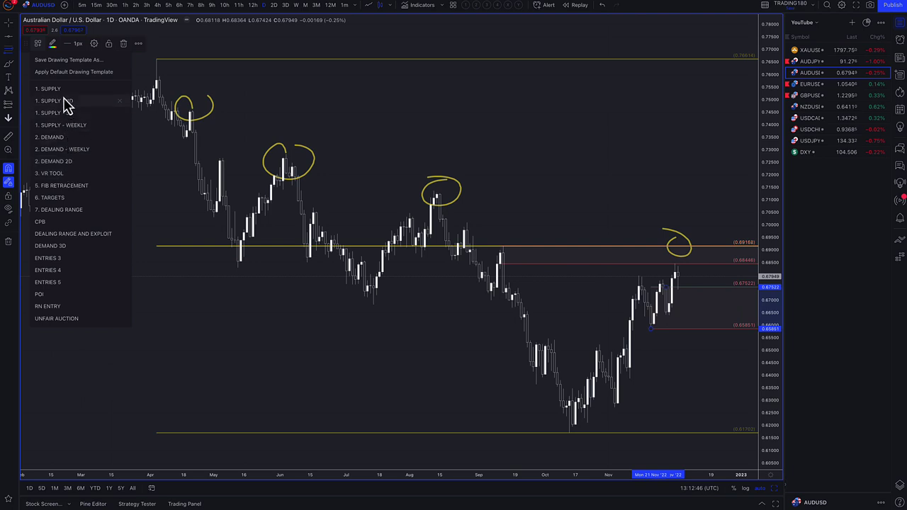
click(72, 138)
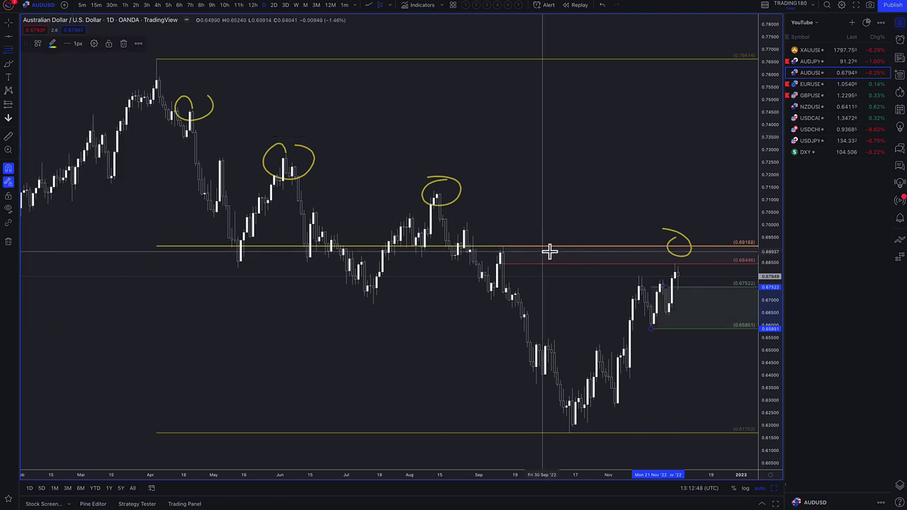
drag(628, 350, 630, 378)
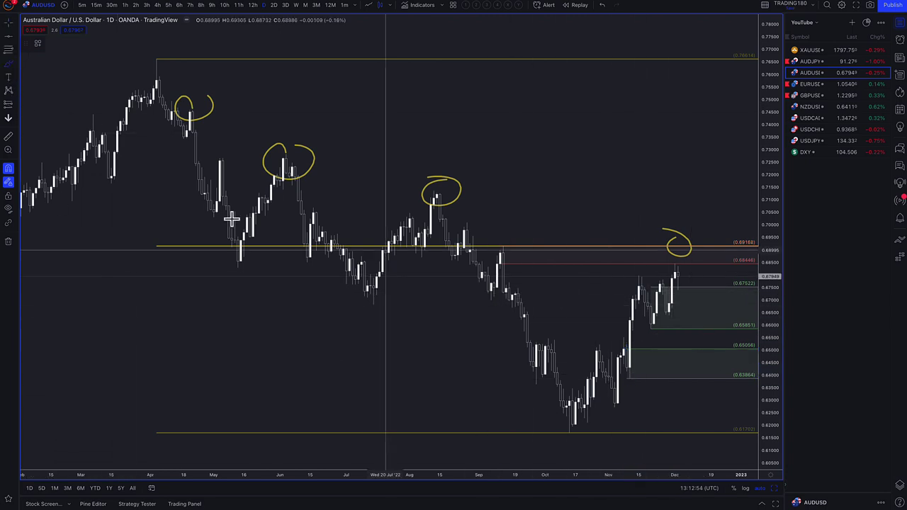
Brush V-shaped rebound arrows through both AUDUSD demand zones and a falling path from the circled supply zone
click(16, 67)
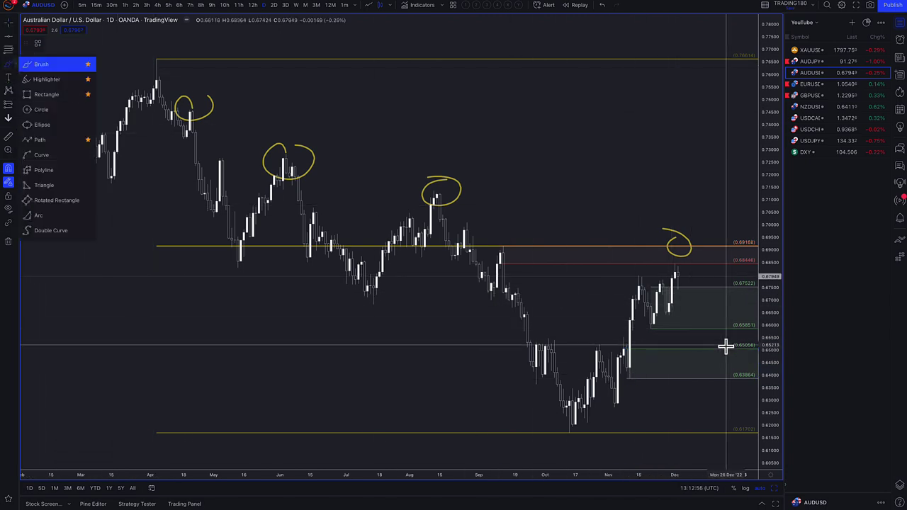
mouse_move(678, 275)
mouse_down()
mouse_move(687, 295)
mouse_move(723, 307)
mouse_move(742, 279)
mouse_move(741, 302)
mouse_up()
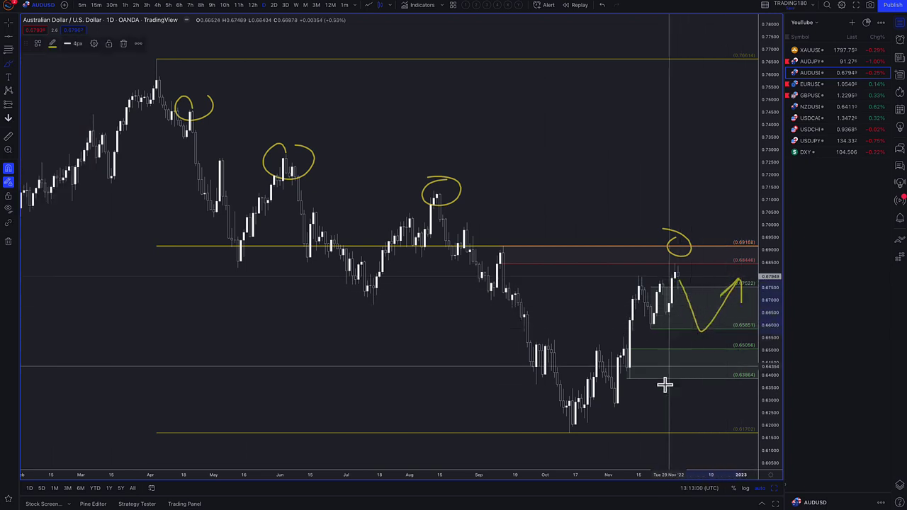
mouse_move(684, 327)
mouse_down()
mouse_move(717, 379)
mouse_move(742, 345)
mouse_up()
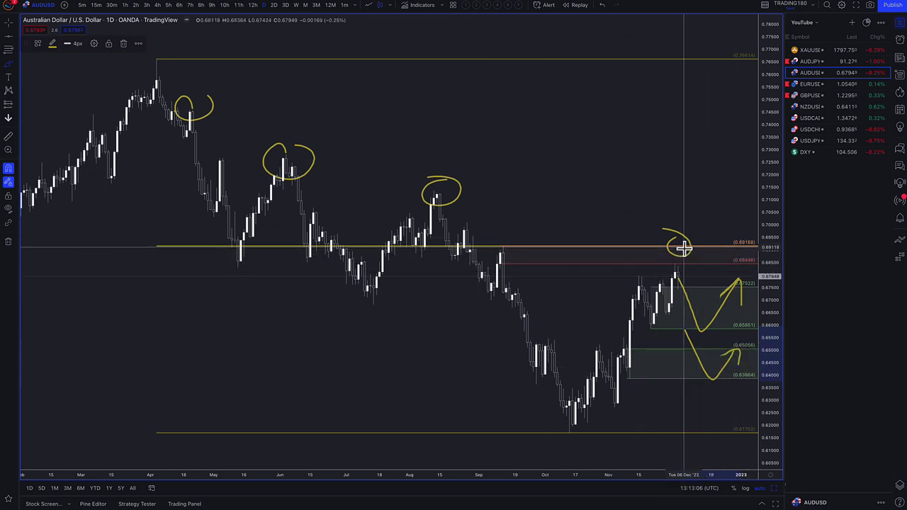
mouse_move(675, 251)
mouse_down()
mouse_move(682, 245)
mouse_move(706, 290)
mouse_move(720, 289)
mouse_up()
Show the AUDJPY chart and draw a rising Brush arrow from the latest candles to about 98
click(819, 61)
scroll(446, 245, down, 2)
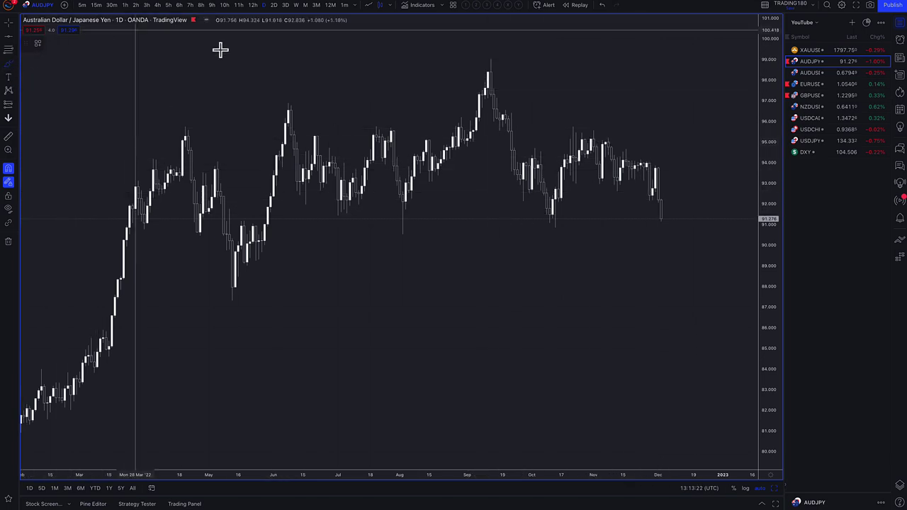
mouse_move(655, 168)
mouse_down()
mouse_move(683, 95)
mouse_move(697, 103)
mouse_up()
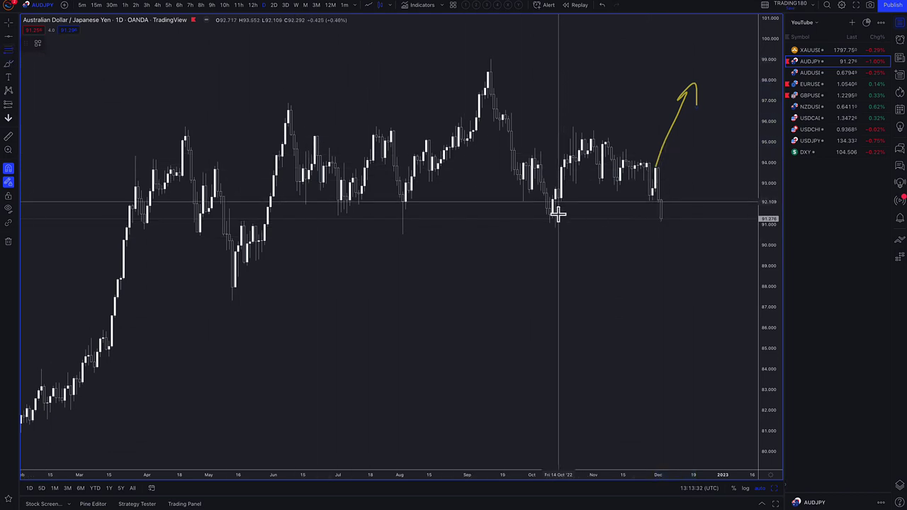
Mark two overlapping AUDJPY demand zones at 90.524–92.230 from the August low and 89.000–90.928 from the May candles
drag(555, 200, 403, 235)
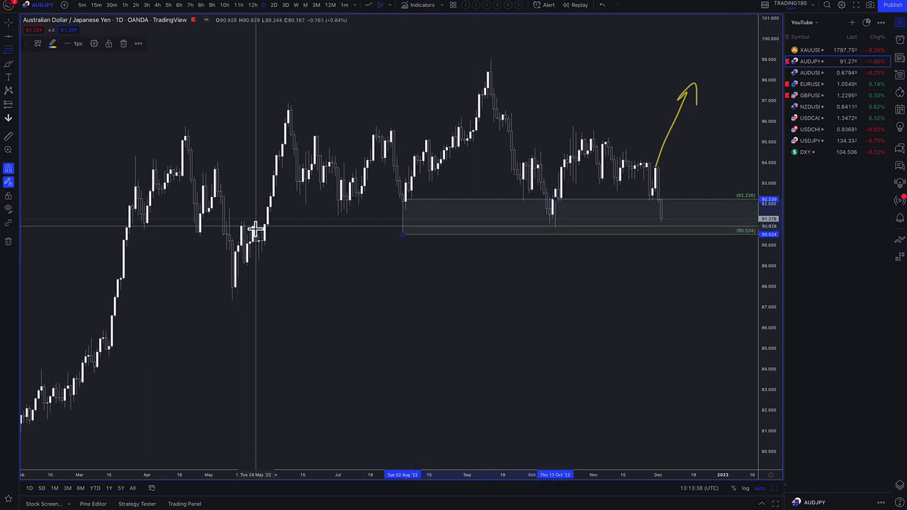
drag(257, 247, 247, 266)
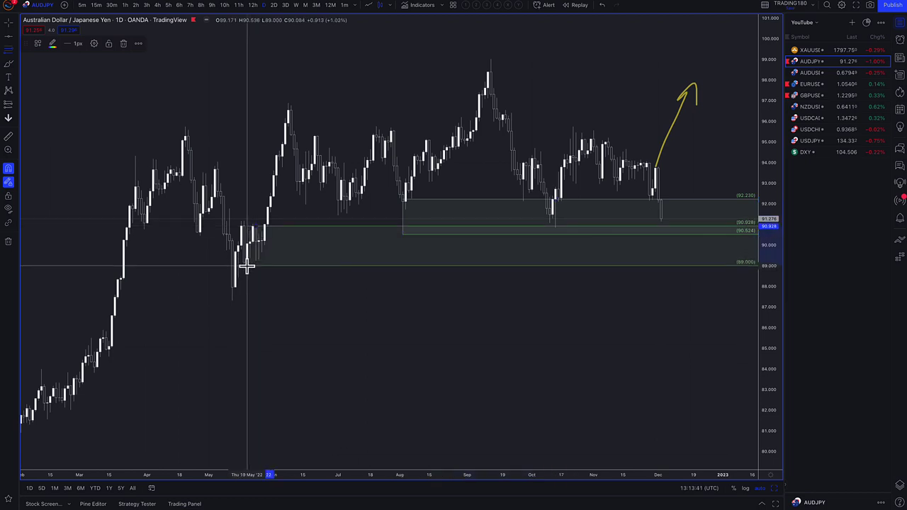
right_click(578, 228)
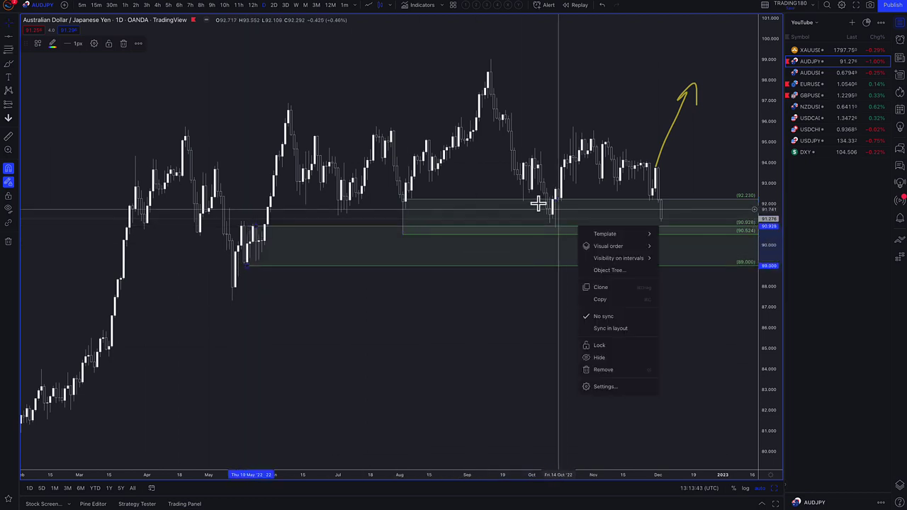
Circle the AUDJPY demand areas near 90.6 and 89.8 with the Brush and draw rising arrows to about 94.5 and 92
click(15, 71)
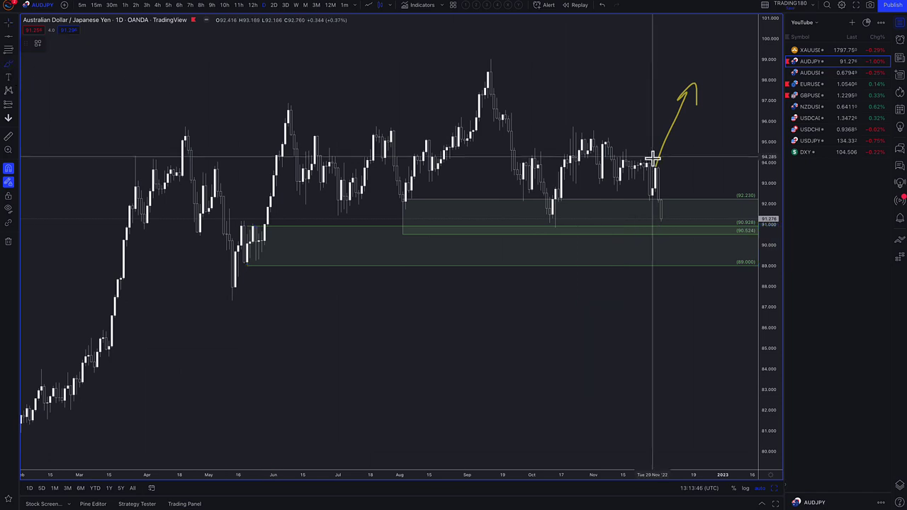
mouse_move(665, 225)
mouse_down()
mouse_move(680, 237)
mouse_move(668, 224)
mouse_move(648, 231)
mouse_move(669, 224)
mouse_move(733, 156)
mouse_move(735, 170)
mouse_up()
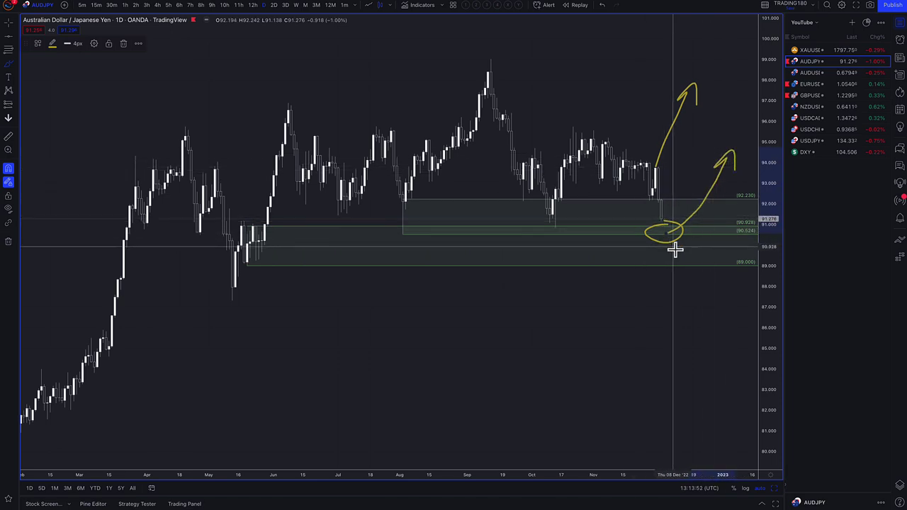
mouse_move(671, 243)
mouse_down()
mouse_move(723, 205)
mouse_move(732, 220)
mouse_up()
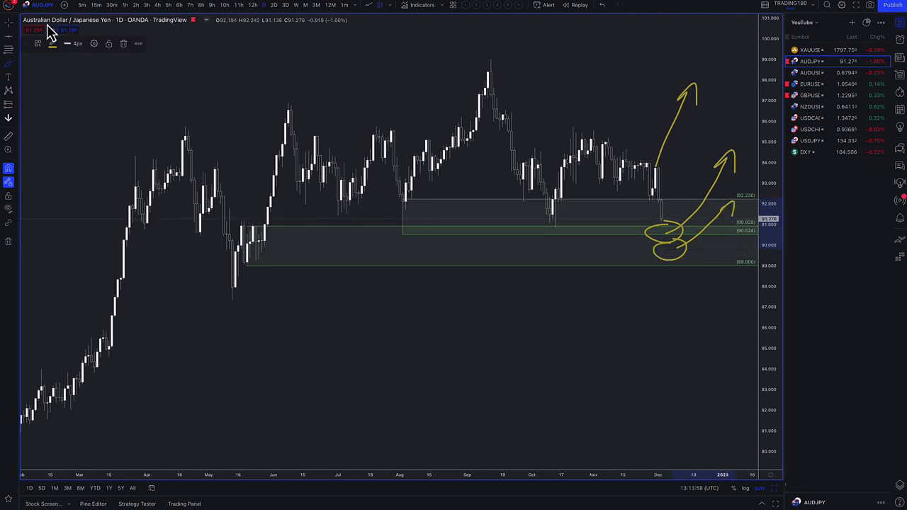
Show AUDJPY year to date and draw a Fib Retracement from the January low 80.369 to the September high 99.013, using "3. VR TOOL"
click(92, 493)
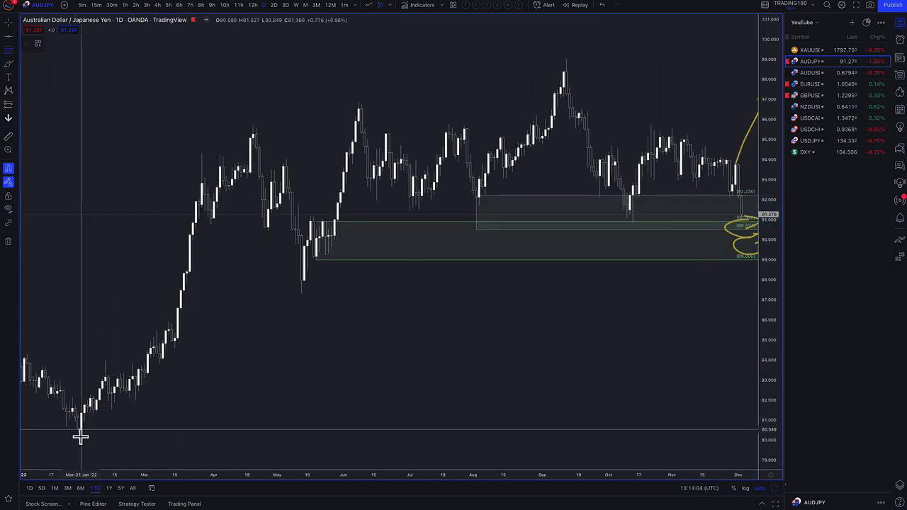
mouse_move(79, 436)
mouse_down()
mouse_move(247, 320)
mouse_move(561, 138)
mouse_move(567, 54)
mouse_up()
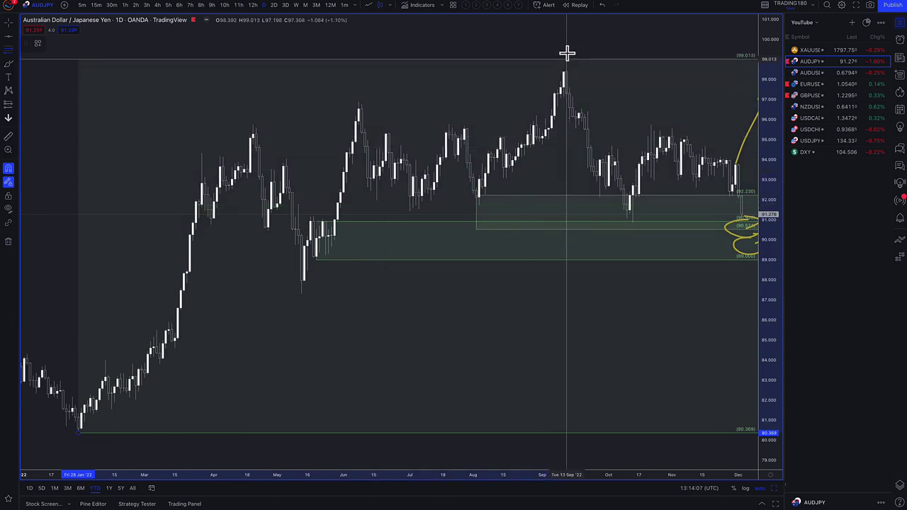
click(37, 45)
click(61, 174)
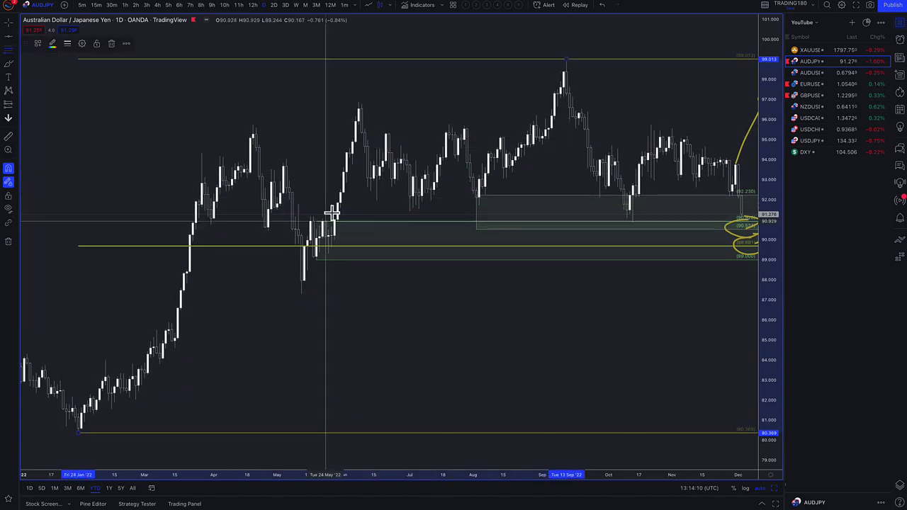
Circle the 89.691 midpoint below AUDJPY's latest candle with the Brush and handwrite "Ron" beneath it
click(9, 64)
mouse_move(735, 239)
mouse_down()
mouse_move(748, 252)
mouse_move(739, 243)
mouse_up()
scroll(734, 243, down, 3)
scroll(730, 242, down, 1)
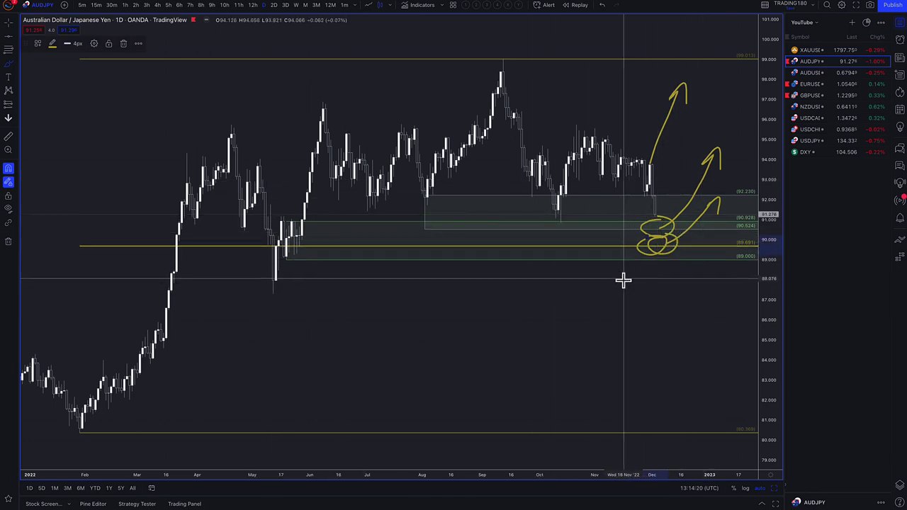
mouse_move(624, 320)
mouse_down()
mouse_move(631, 297)
mouse_move(657, 314)
mouse_move(668, 298)
mouse_move(696, 307)
mouse_up()
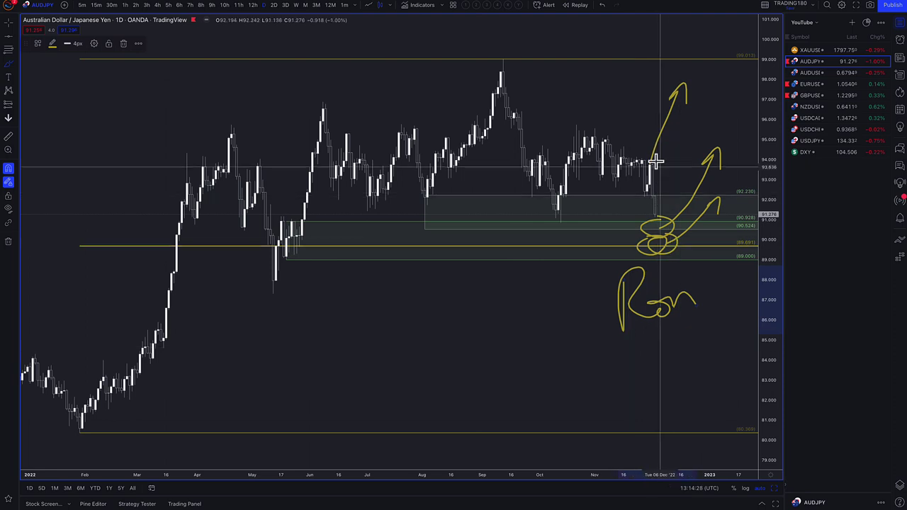
Mark AUDJPY supply zones at 92.760–95.744, 97.618–99.013 and 95.531–96.546 using the "1. SUPPLY" template
click(9, 51)
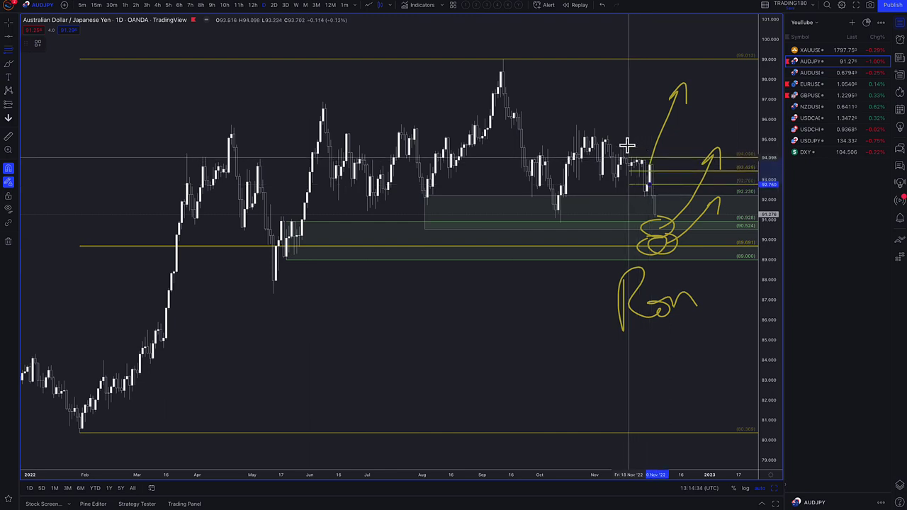
click(575, 120)
click(38, 44)
click(65, 88)
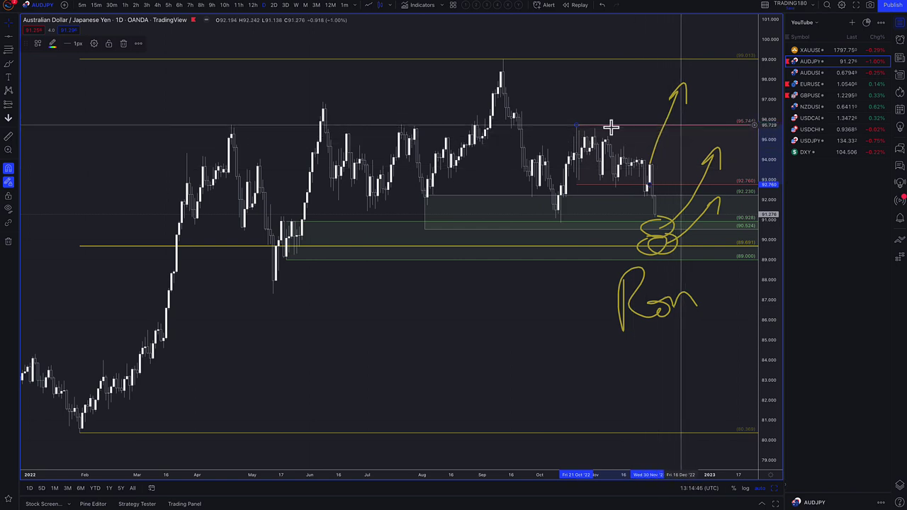
click(10, 51)
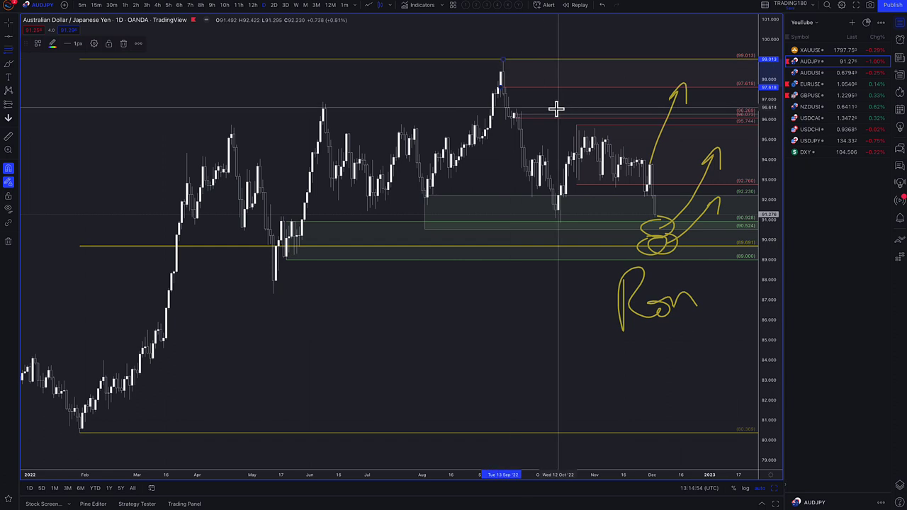
mouse_move(514, 115)
mouse_down()
mouse_move(571, 142)
mouse_move(516, 110)
mouse_up()
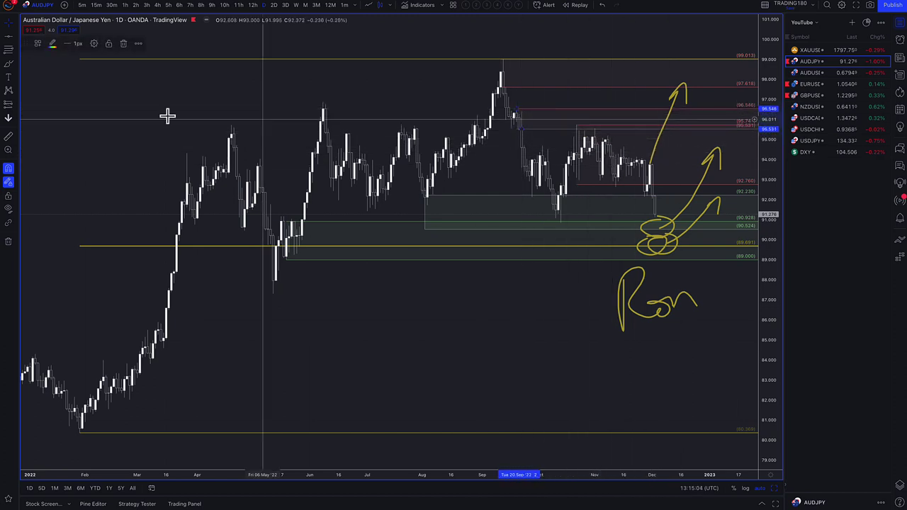
Brush a path from AUDJPY's latest candle up to a circle near 96 in the supply zone, and down to about 91.5
click(653, 200)
mouse_move(656, 206)
mouse_down()
mouse_move(674, 132)
mouse_move(680, 121)
mouse_move(691, 132)
mouse_move(691, 115)
mouse_move(701, 113)
mouse_move(719, 199)
mouse_move(723, 189)
mouse_up()
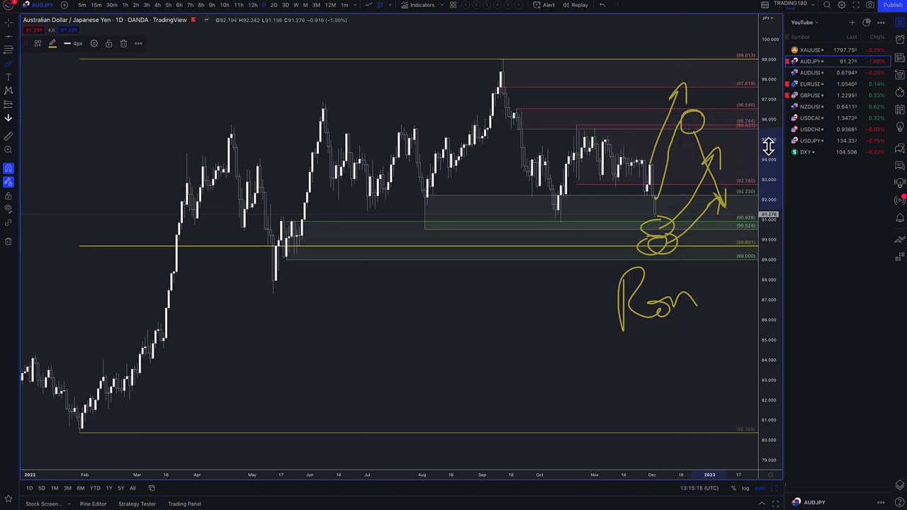
Show the XAUUSD chart and draw a Fib Retracement zone from 1753.555 to 1727.495 at the late-November candles
click(817, 51)
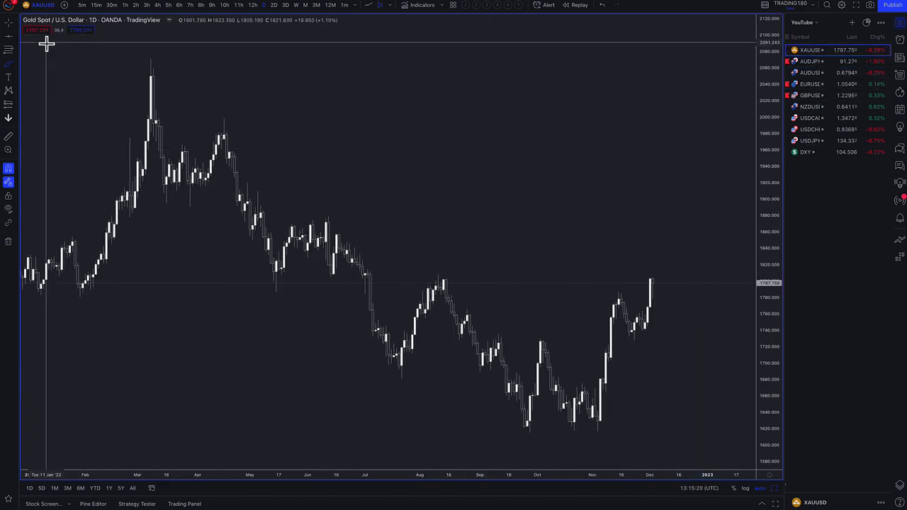
click(9, 69)
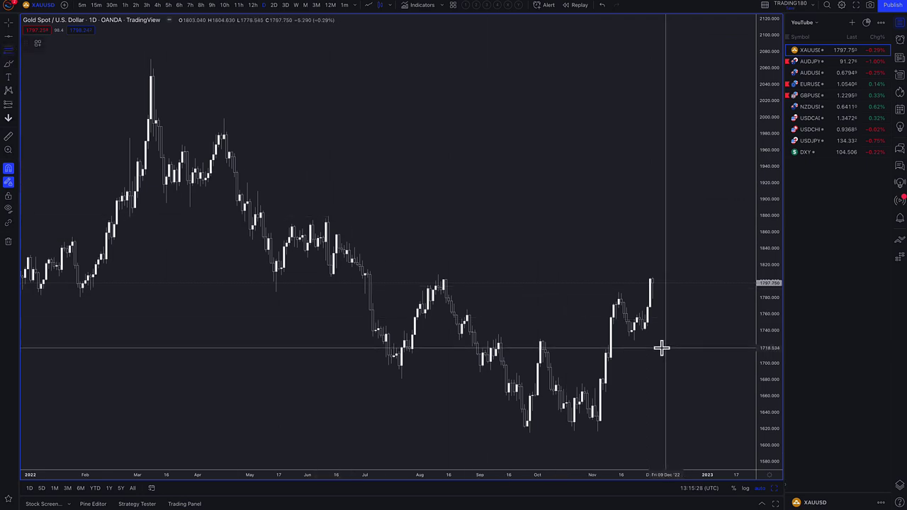
drag(643, 321, 634, 341)
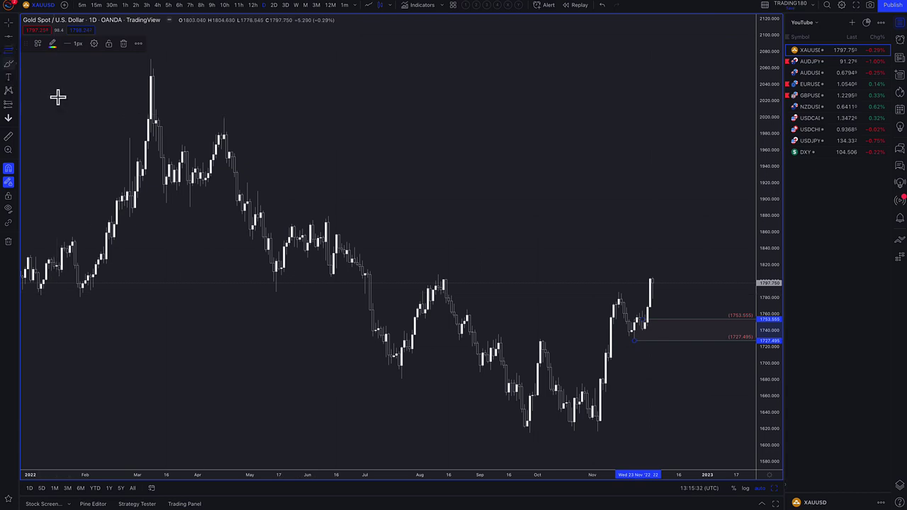
Trace gold's price swings from July to December with the Brush and apply the "2. DEMAND" template to the 1727.495–1753.555 zone
click(11, 68)
mouse_move(361, 268)
mouse_down()
mouse_move(464, 370)
mouse_move(518, 384)
mouse_move(526, 409)
mouse_move(565, 419)
mouse_move(600, 399)
mouse_move(661, 271)
mouse_up()
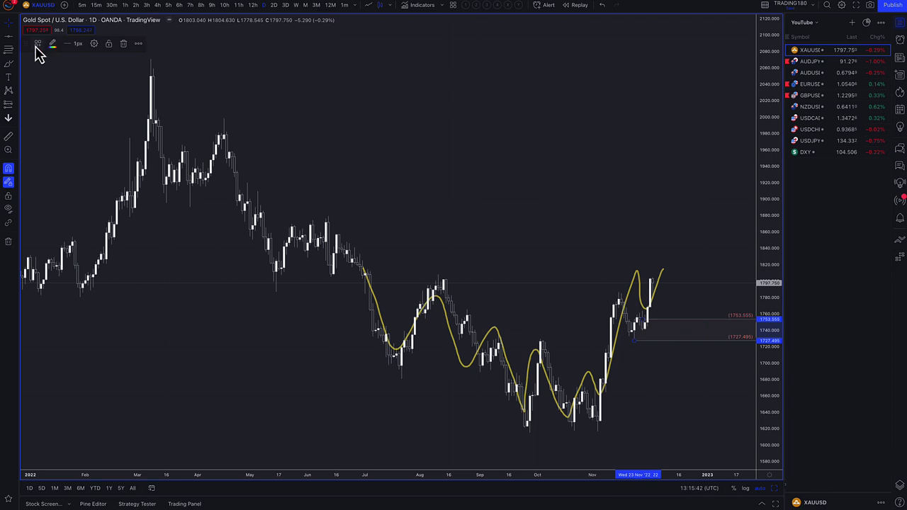
click(38, 44)
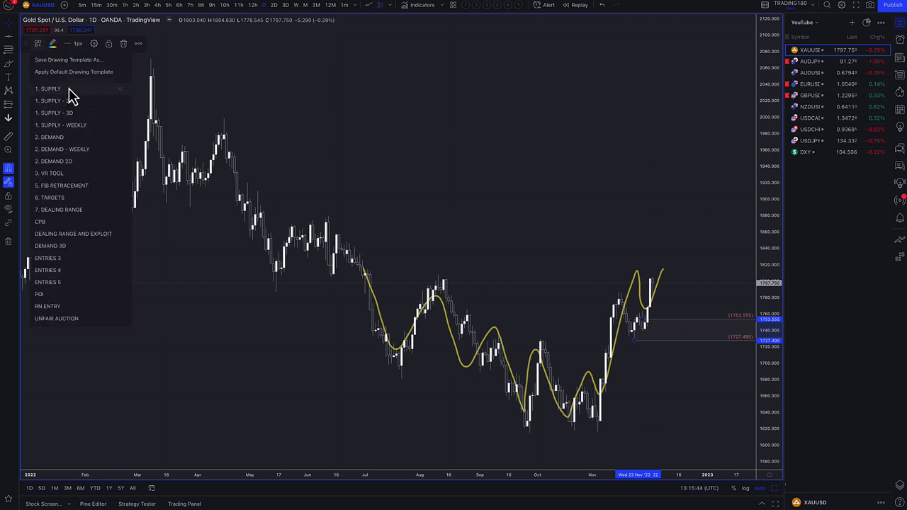
click(68, 137)
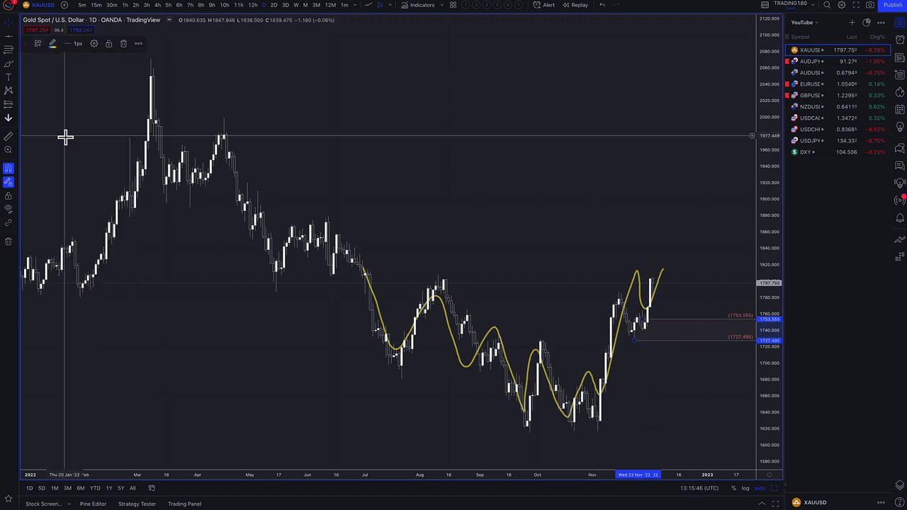
Draw Fib Retracement demand zones on gold's November rally at 1712.585–1702.255, 1680.915–1664.760 and 1635.305–1616.675
right_click(168, 118)
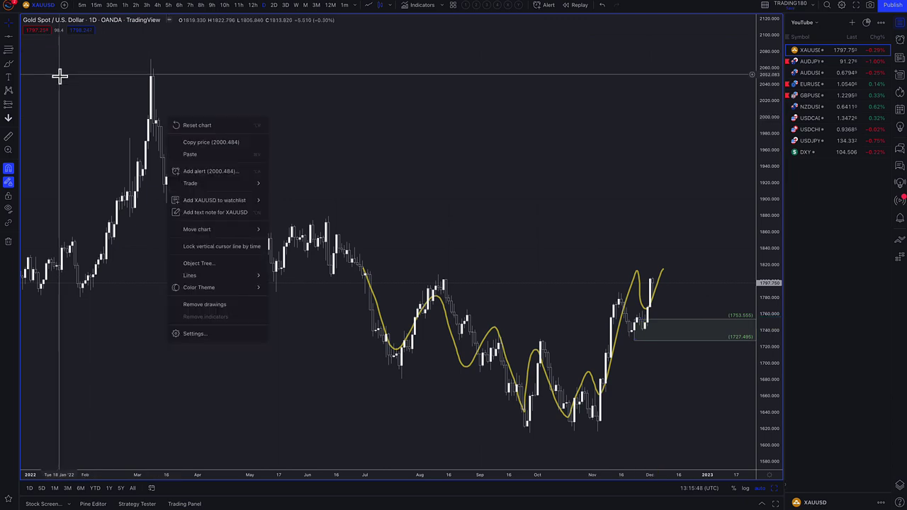
click(12, 56)
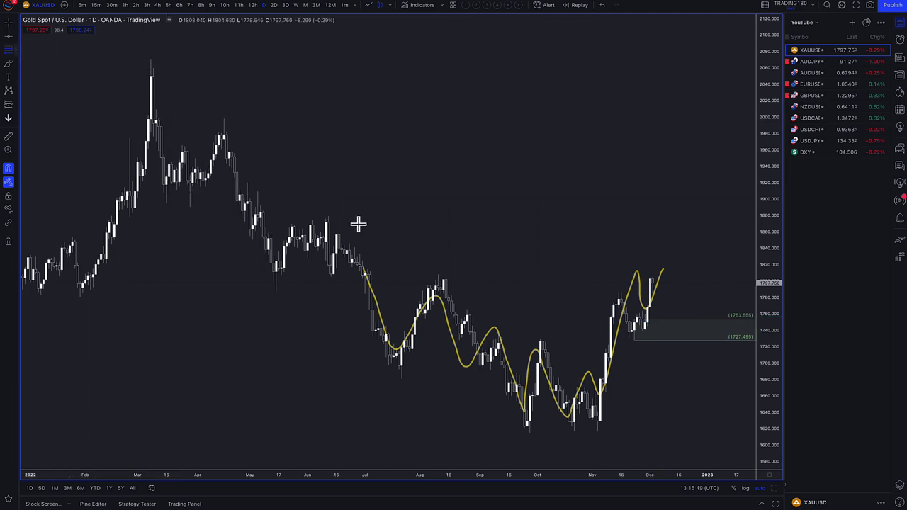
click(610, 361)
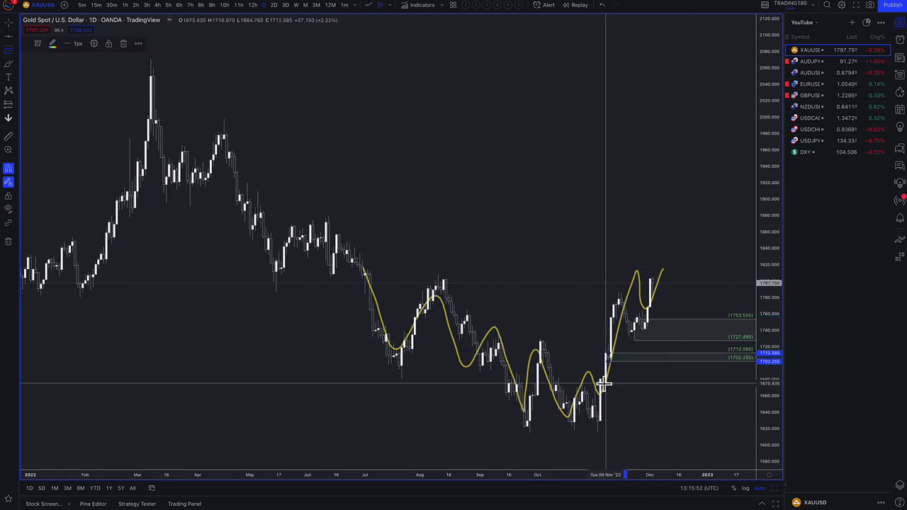
drag(602, 382, 599, 431)
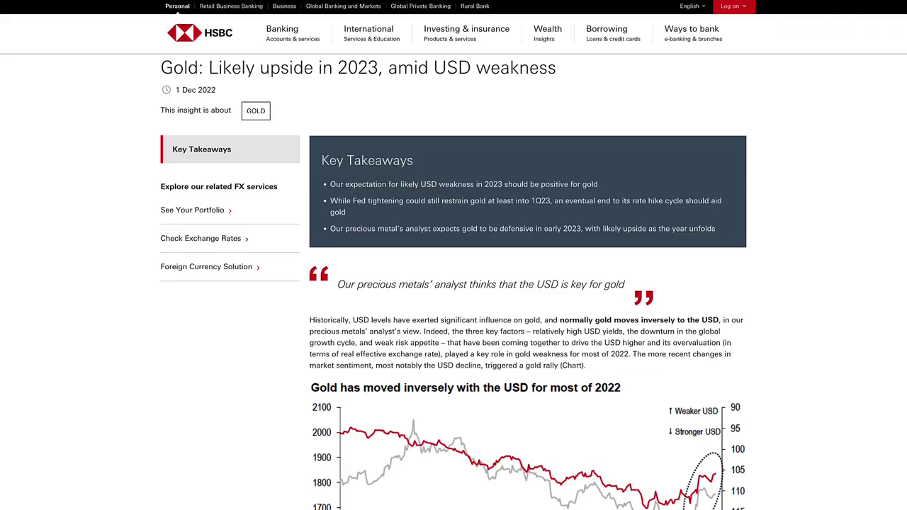
Switch to the HSBC article on gold's likely 2023 upside and read its headline and key takeaways on USD weakness and Fed tightening
mouse_move(360, 177)
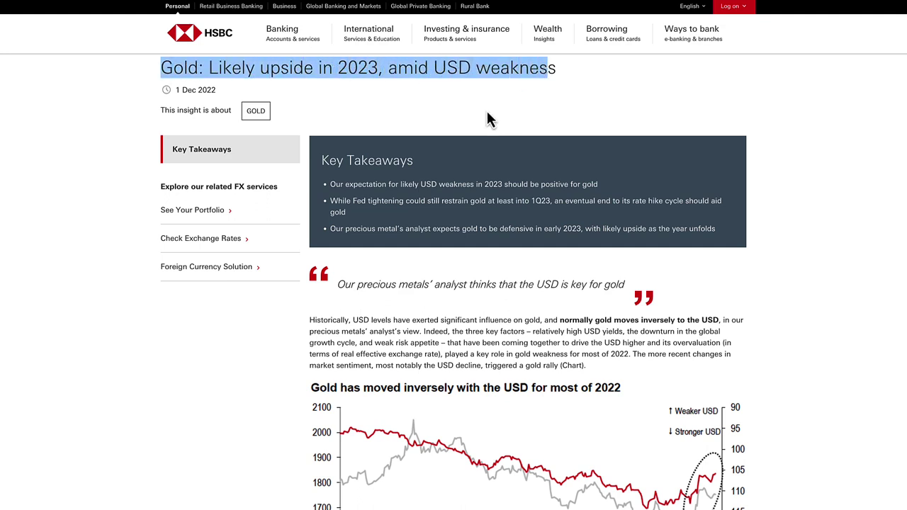
drag(331, 186, 402, 189)
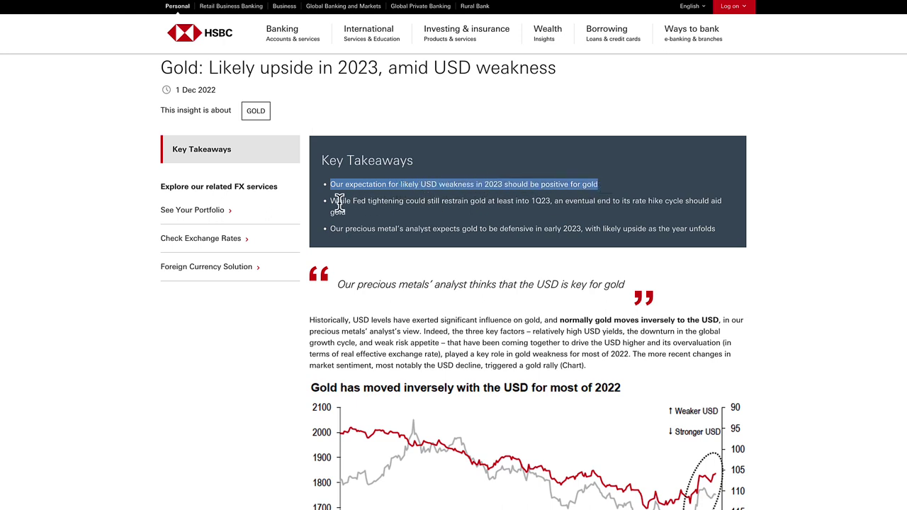
drag(331, 202, 402, 202)
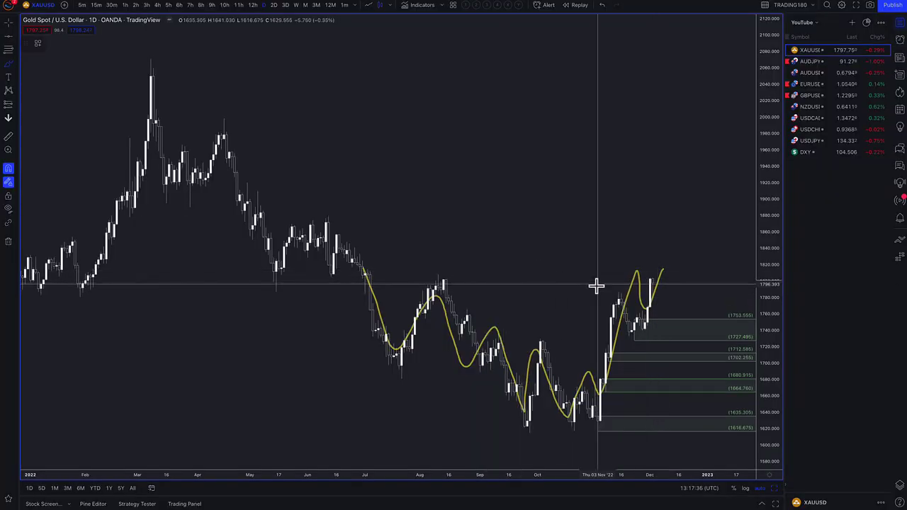
Return to the XAUUSD chart and brush a curved arrow arching over the mid-September to mid-November candles, peaking at about 1880
scroll(626, 282, up, 5)
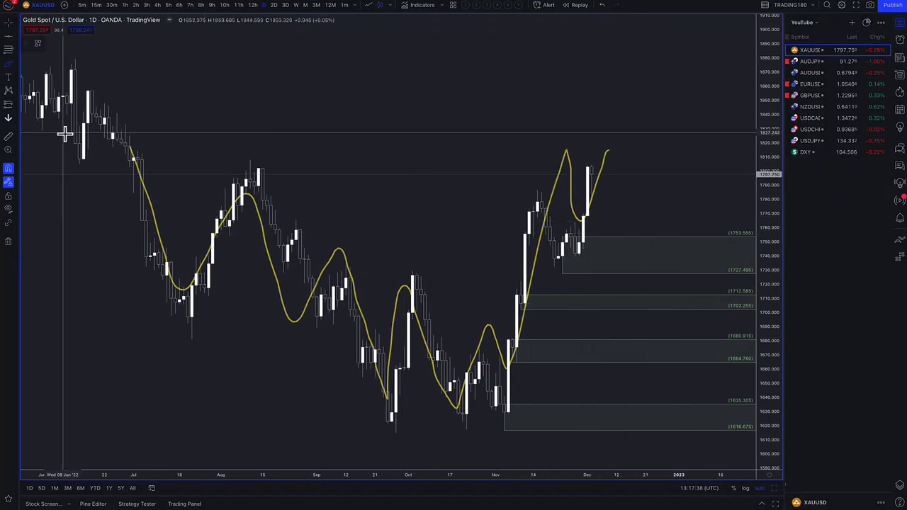
click(12, 64)
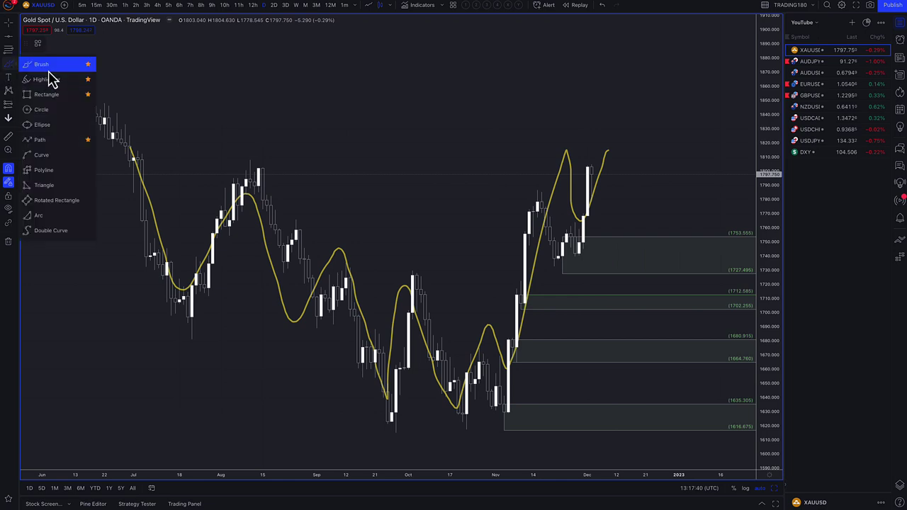
click(43, 67)
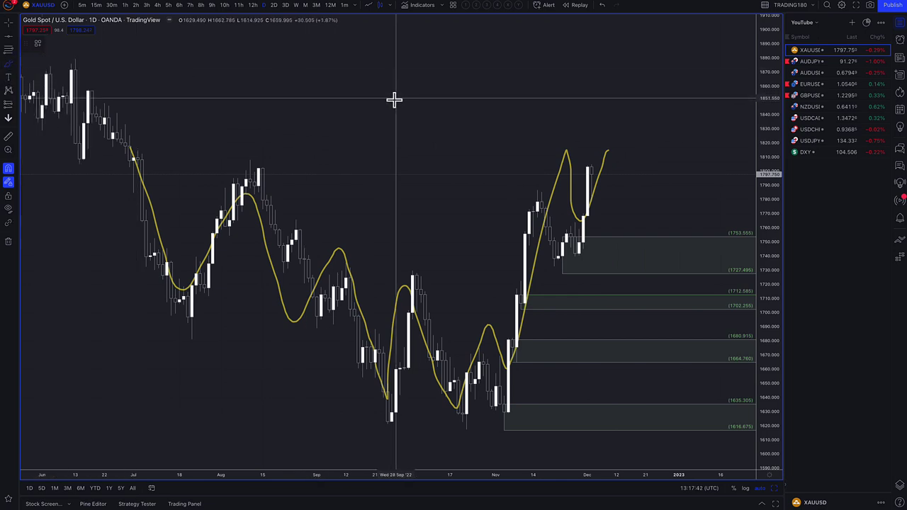
mouse_move(359, 107)
mouse_down()
mouse_move(414, 62)
mouse_move(541, 121)
mouse_move(539, 92)
mouse_move(540, 115)
mouse_up()
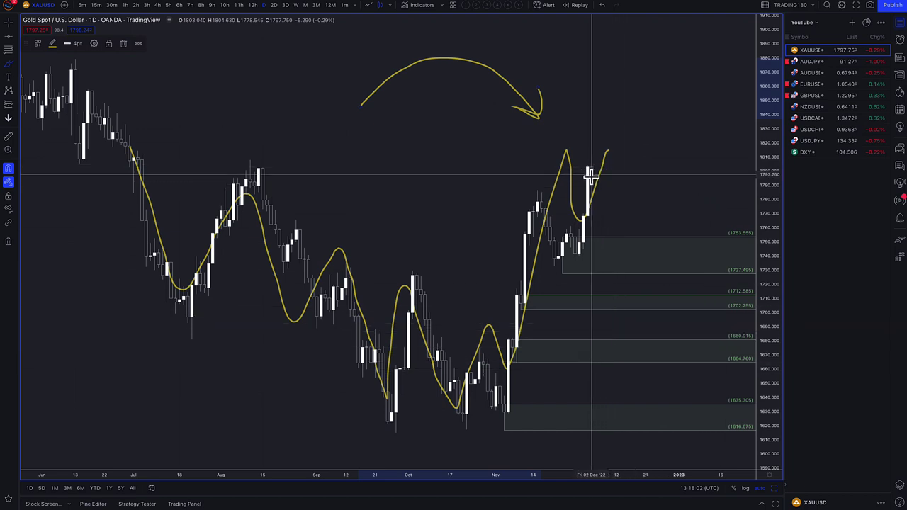
Brush a zigzag path from gold's latest candle down to a circle near 1640, and a rebound arrow up to about 1745
mouse_move(590, 175)
mouse_down()
mouse_move(648, 298)
mouse_move(675, 282)
mouse_move(698, 334)
mouse_move(579, 348)
mouse_move(539, 385)
mouse_move(544, 367)
mouse_up()
scroll(706, 348, right, 5)
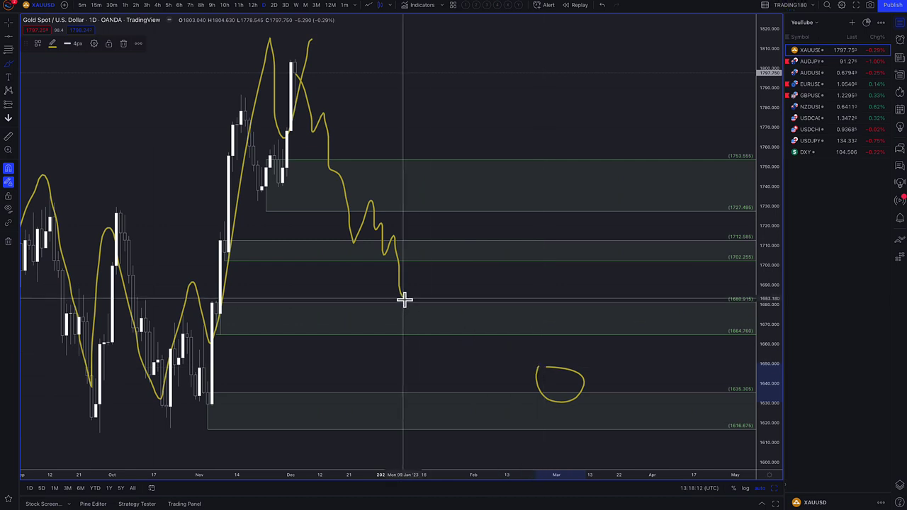
mouse_move(406, 297)
mouse_down()
mouse_move(445, 298)
mouse_move(490, 326)
mouse_move(512, 358)
mouse_move(536, 367)
mouse_up()
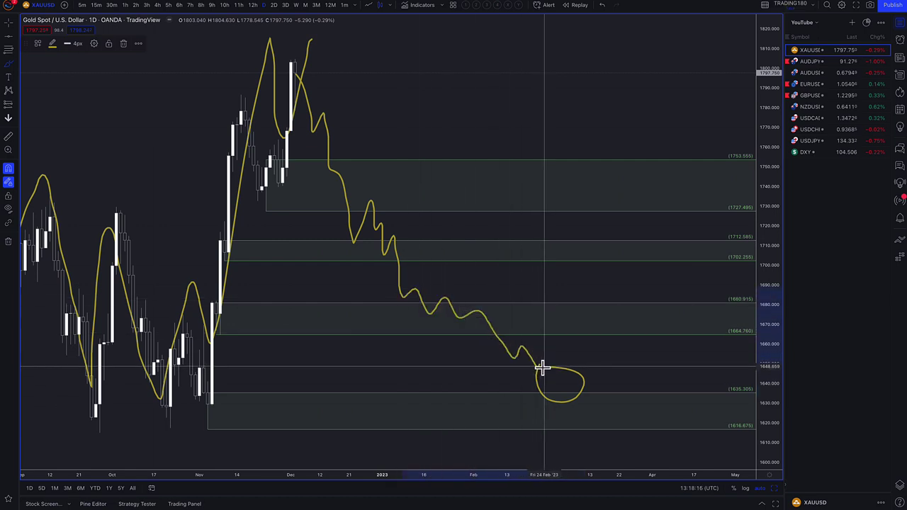
mouse_move(540, 367)
mouse_down()
mouse_move(593, 315)
mouse_move(674, 176)
mouse_move(679, 211)
mouse_up()
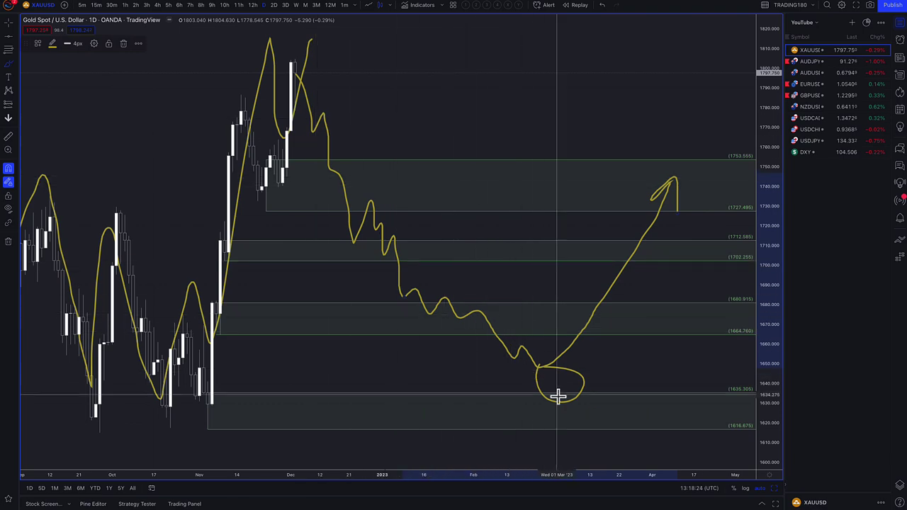
Brush short strokes in the 1727.495–1753.555 demand zone and an upward arrow from the latest candle to about 1890
scroll(254, 156, down, 5)
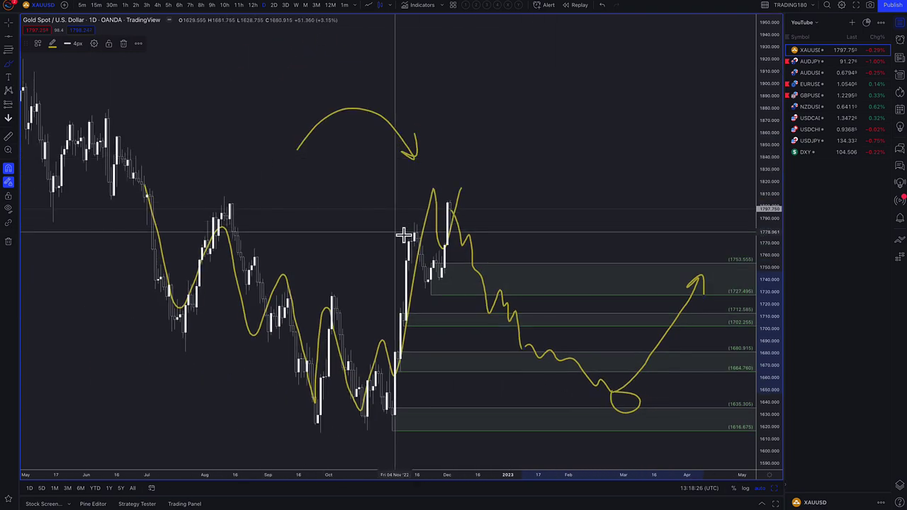
drag(447, 276, 471, 296)
drag(488, 269, 490, 275)
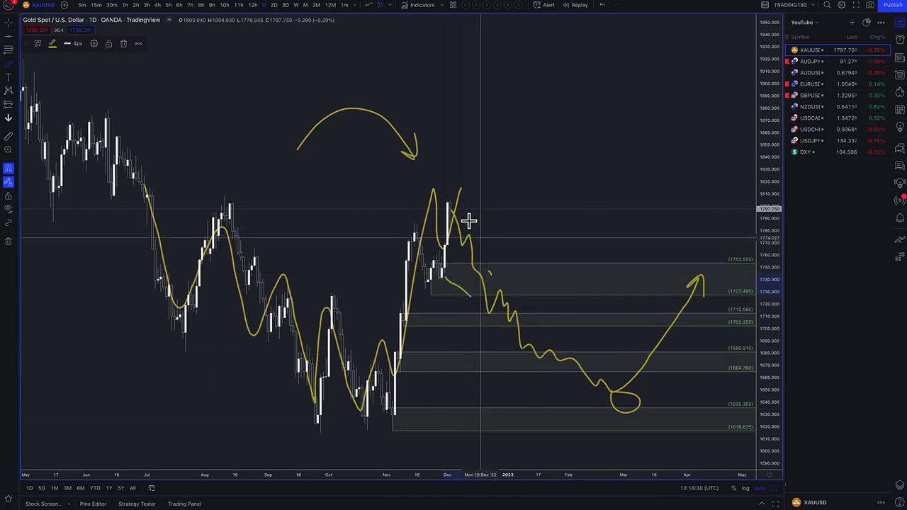
mouse_move(451, 197)
mouse_down()
mouse_move(520, 92)
mouse_move(523, 119)
mouse_up()
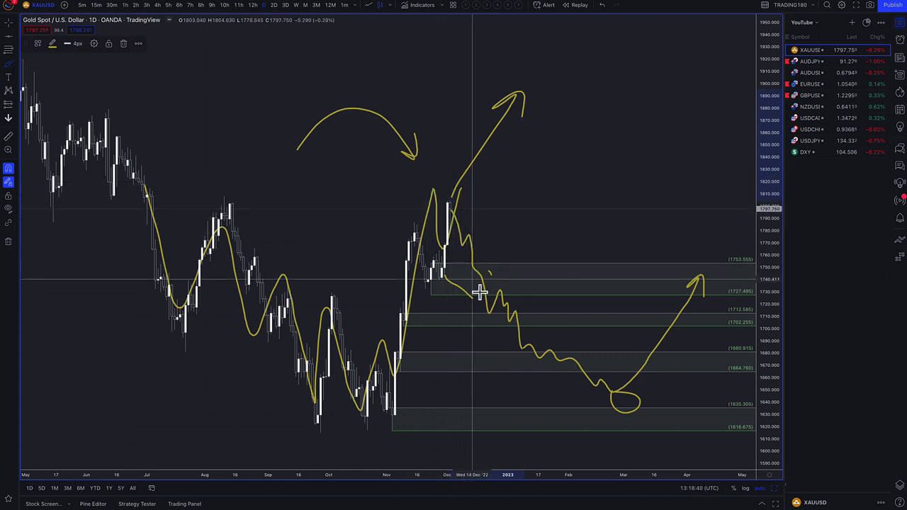
Brush smaller up and down arrows beside the upward arrow, and a second zigzag down to a circle near 1690
mouse_move(507, 180)
mouse_down()
mouse_move(570, 127)
mouse_move(581, 140)
mouse_up()
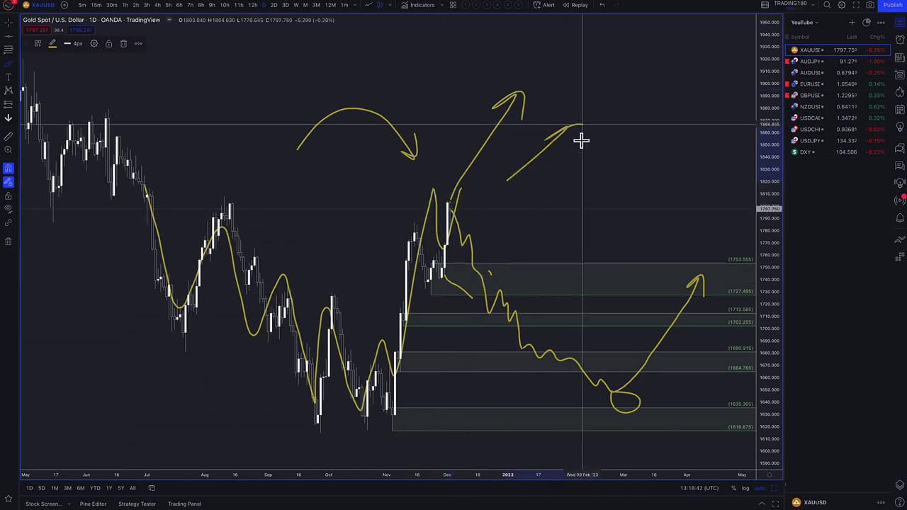
mouse_move(517, 197)
mouse_down()
mouse_move(546, 230)
mouse_move(553, 217)
mouse_up()
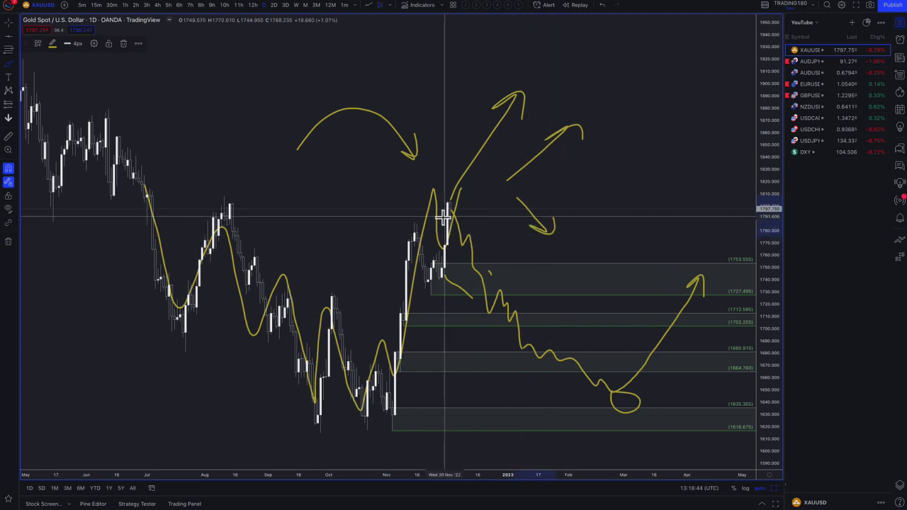
mouse_move(461, 236)
mouse_down()
mouse_move(492, 258)
mouse_move(535, 346)
mouse_move(527, 359)
mouse_move(529, 345)
mouse_move(560, 358)
mouse_up()
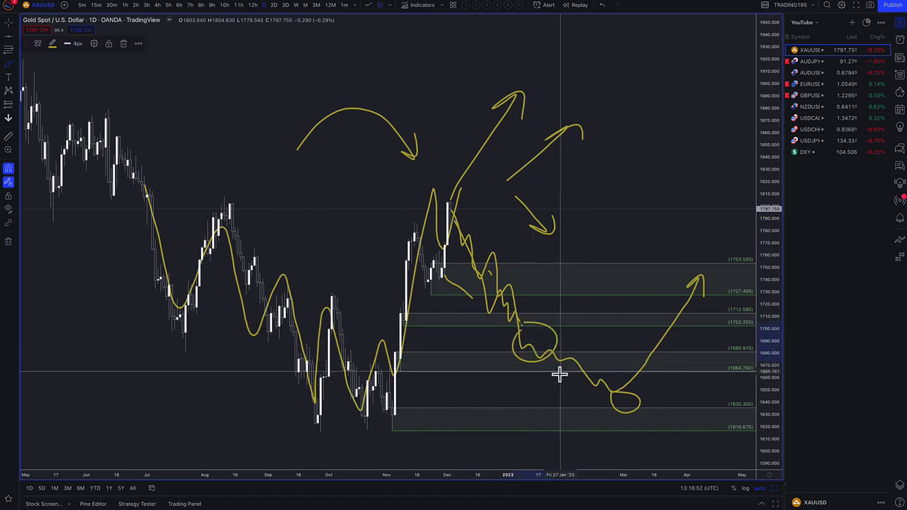
Handwrite "Recession" with the Brush in the empty area above the projected path and draw a box around it
scroll(607, 399, down, 5)
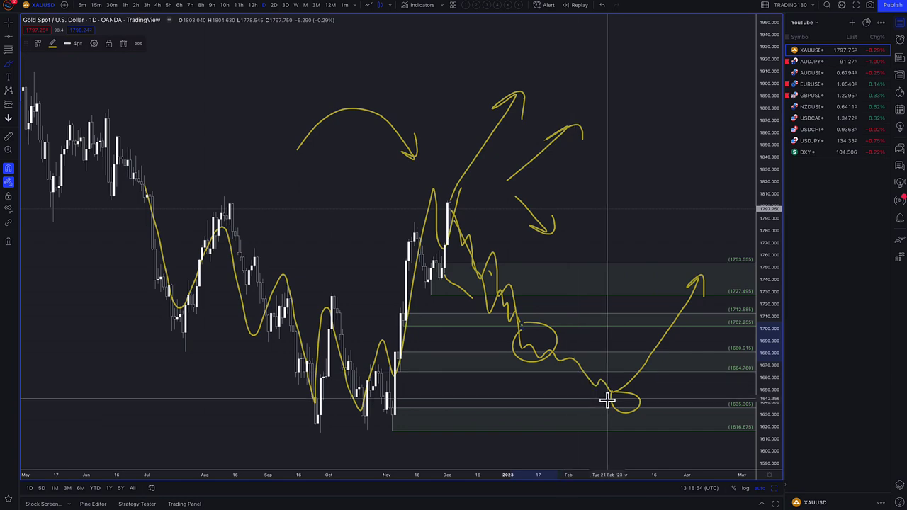
scroll(594, 312, down, 2)
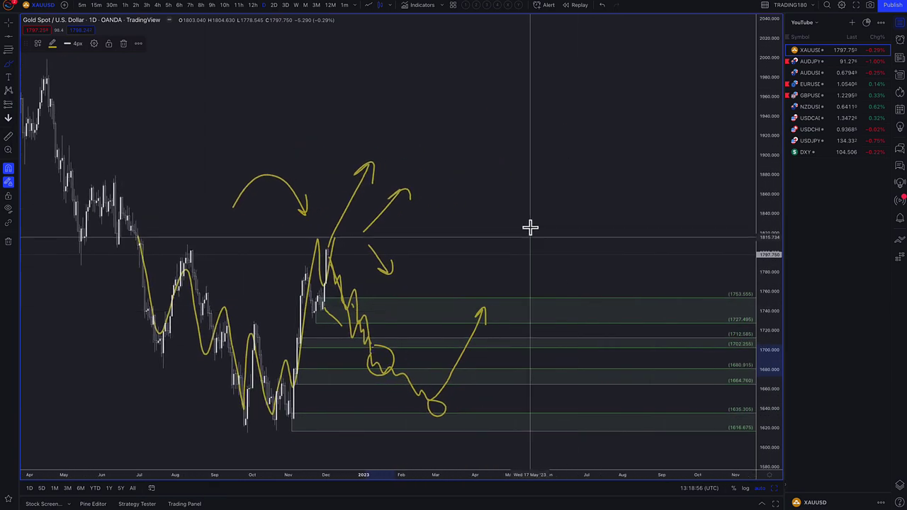
mouse_move(548, 151)
mouse_down()
mouse_move(573, 75)
mouse_move(597, 146)
mouse_move(626, 126)
mouse_move(651, 137)
mouse_move(679, 113)
mouse_up()
mouse_move(684, 145)
mouse_down()
mouse_move(693, 153)
mouse_move(753, 121)
mouse_up()
click(708, 97)
scroll(700, 137, down, 2)
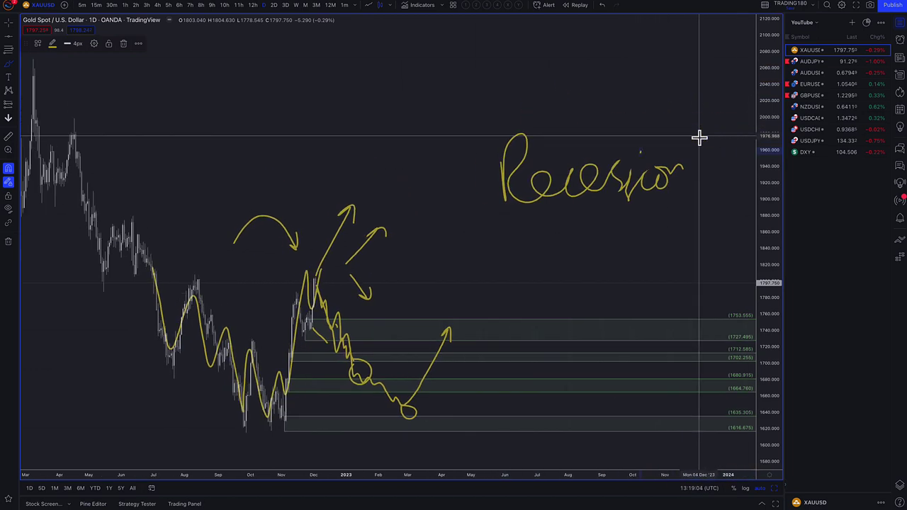
scroll(699, 137, down, 1)
mouse_move(461, 219)
mouse_down()
mouse_move(658, 192)
mouse_move(624, 104)
mouse_move(440, 142)
mouse_move(452, 212)
mouse_up()
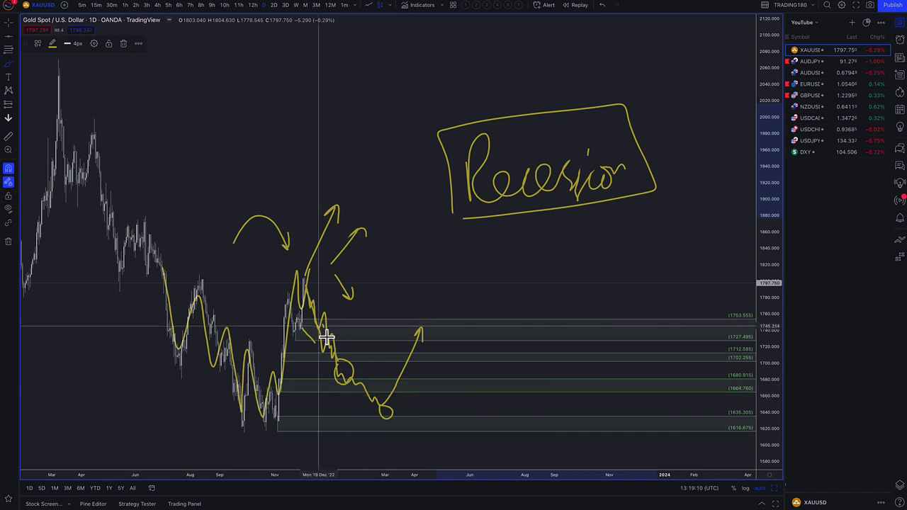
drag(384, 411, 386, 406)
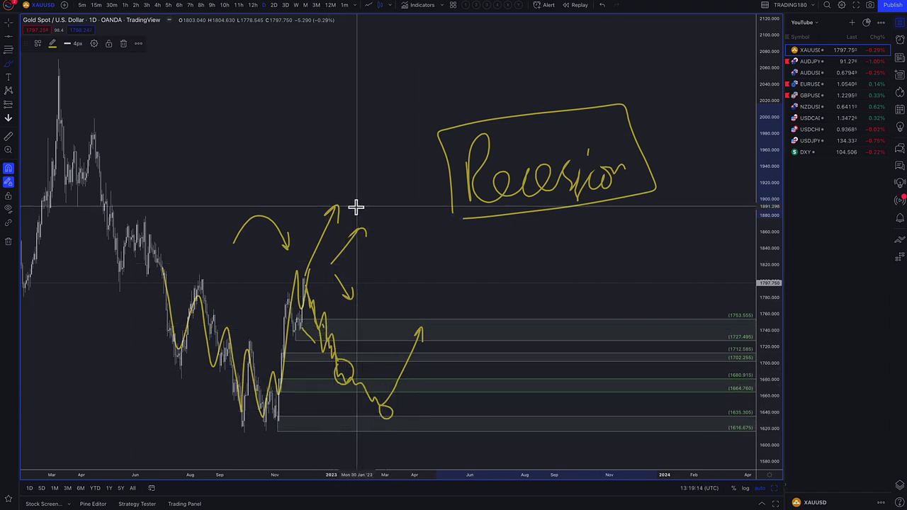
scroll(355, 321, down, 3)
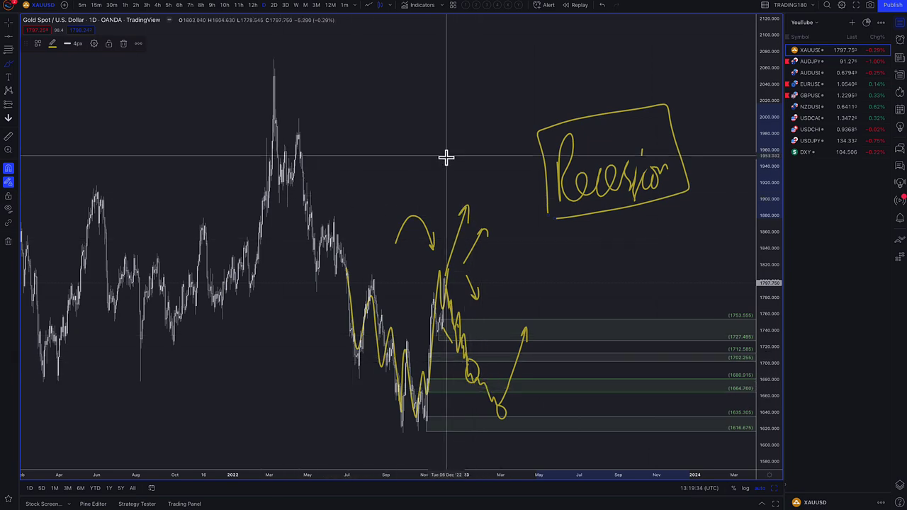
scroll(446, 156, left, 5)
scroll(446, 156, up, 6)
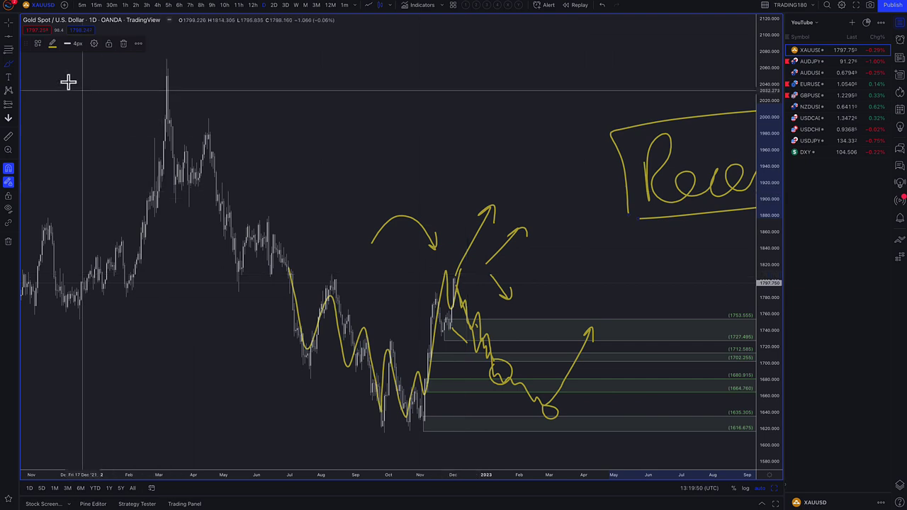
click(9, 64)
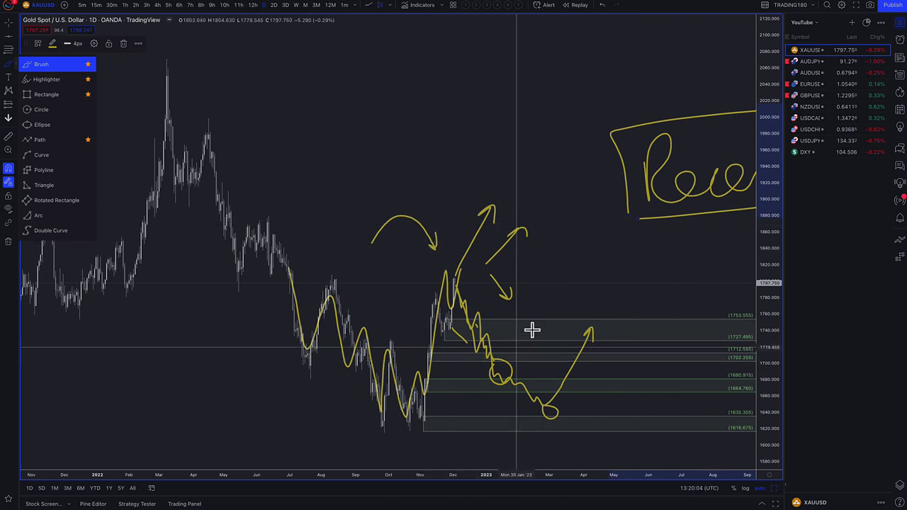
key(Escape)
click(534, 211)
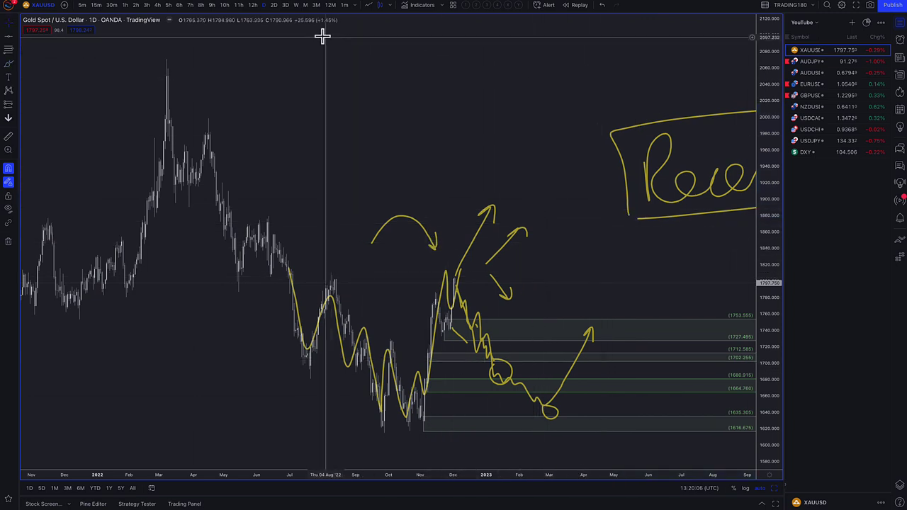